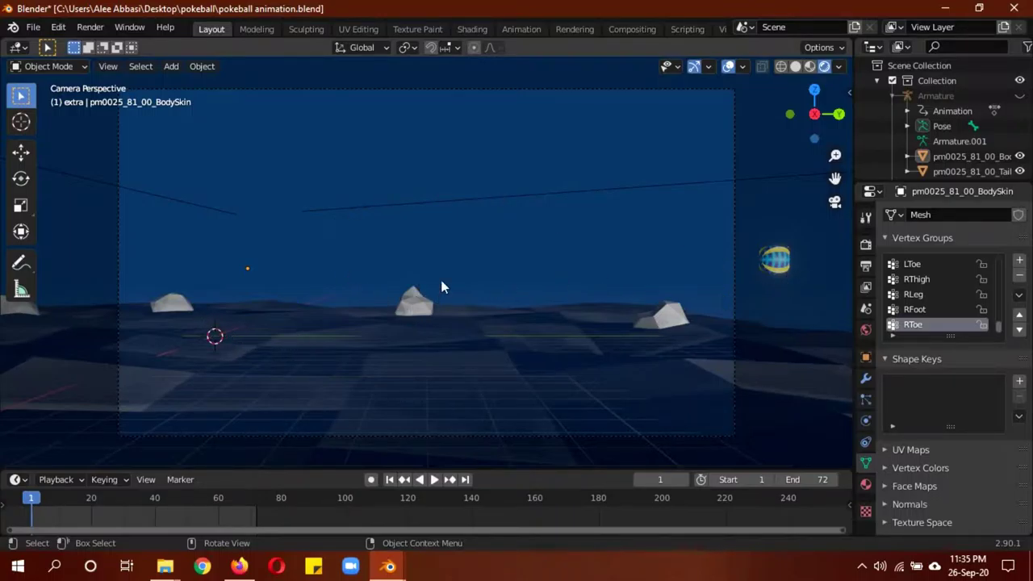
Step: Play the release animation to frame 47, toggle solid shading, and jump back near the start
click(435, 482)
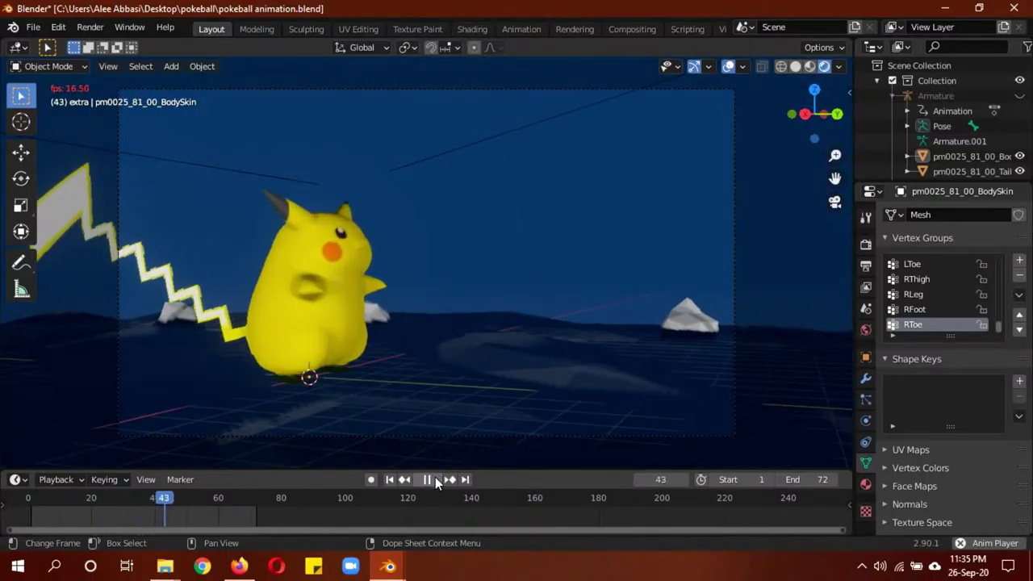
click(435, 477)
key(z)
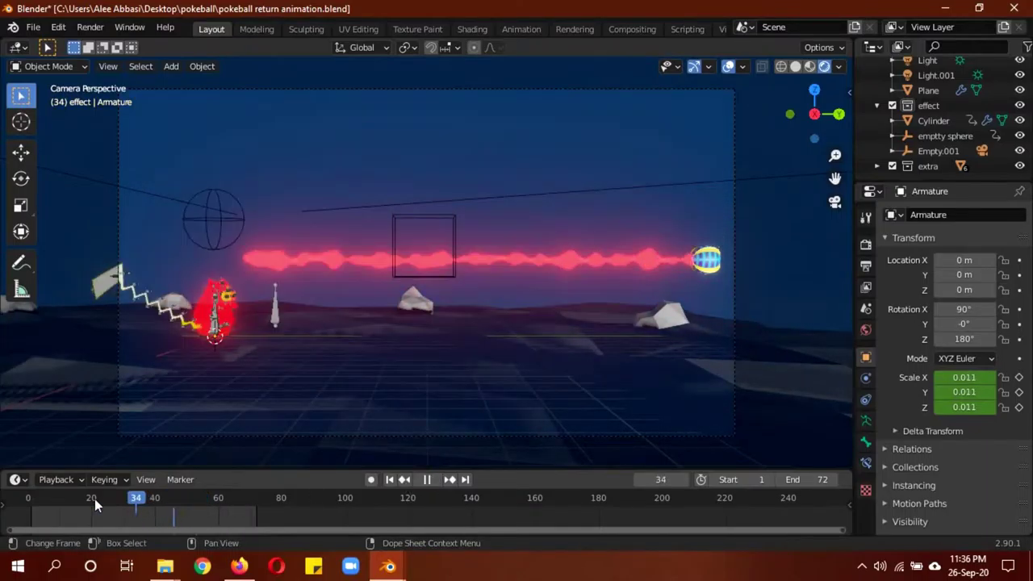
click(33, 500)
key(z)
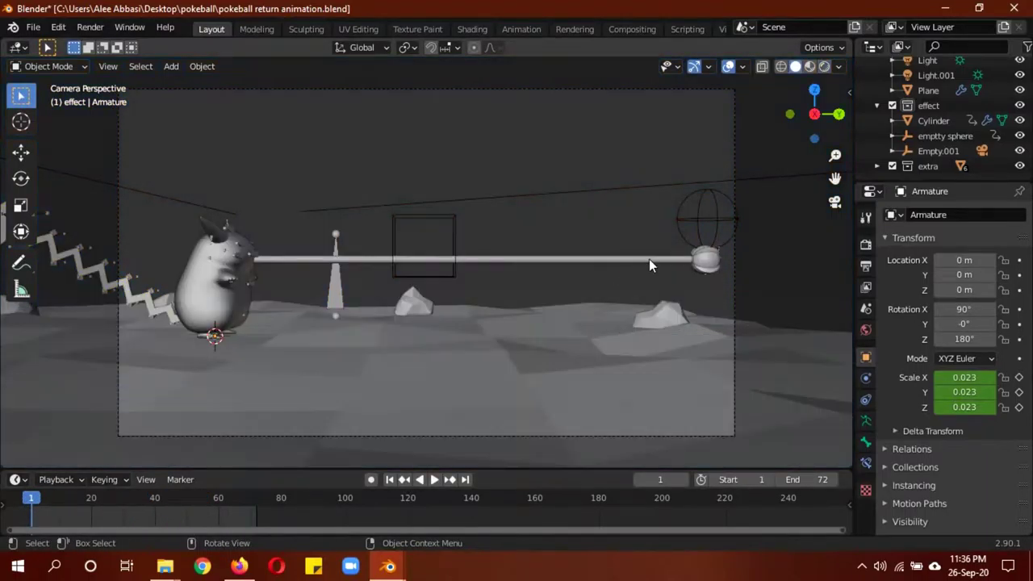
Step: Rewind the animation to frame 0, minimize Blender, and bring up the Beast Ball model page in Firefox
click(944, 8)
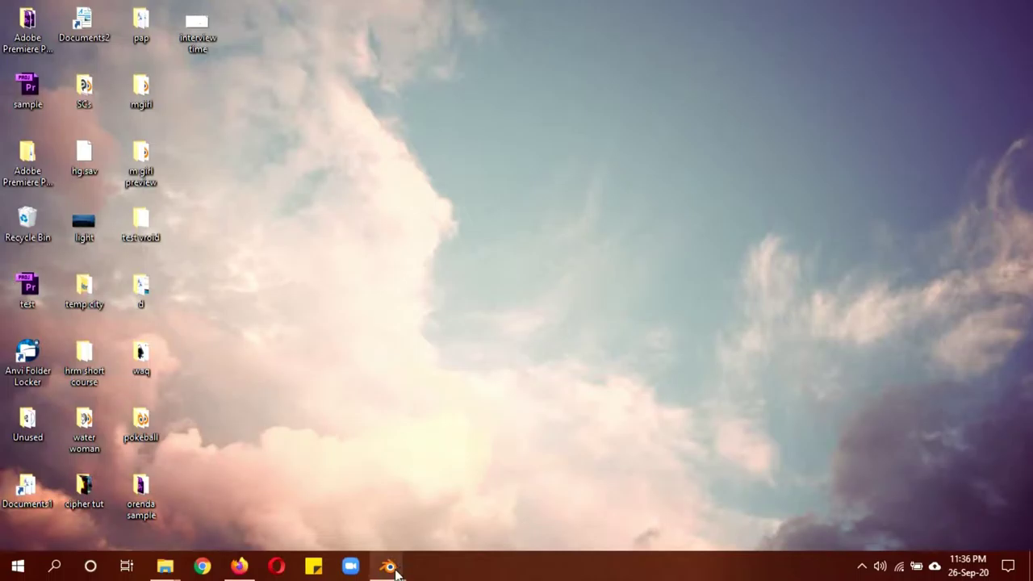
mouse_move(388, 566)
click(351, 514)
click(350, 509)
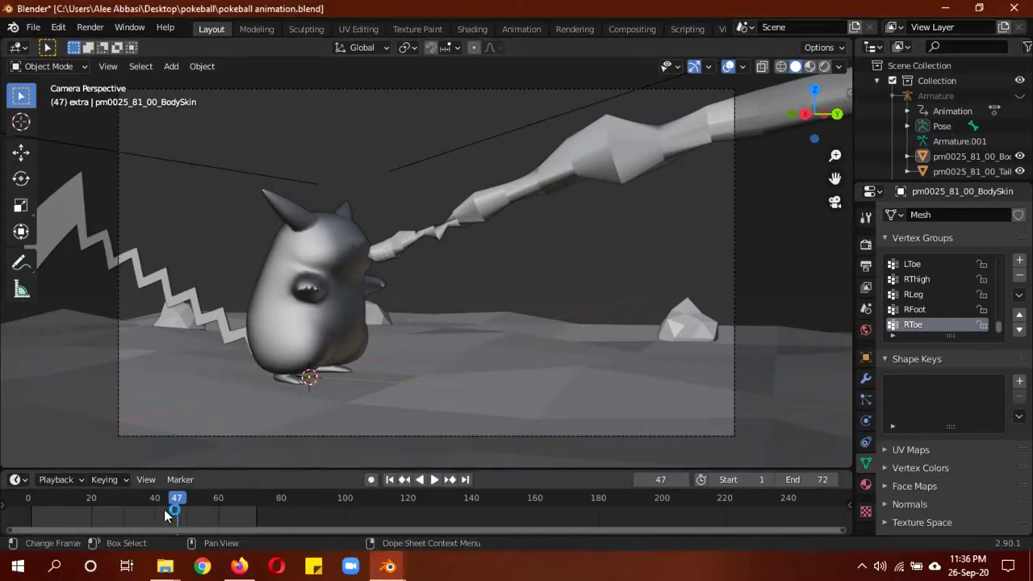
drag(165, 515, 26, 507)
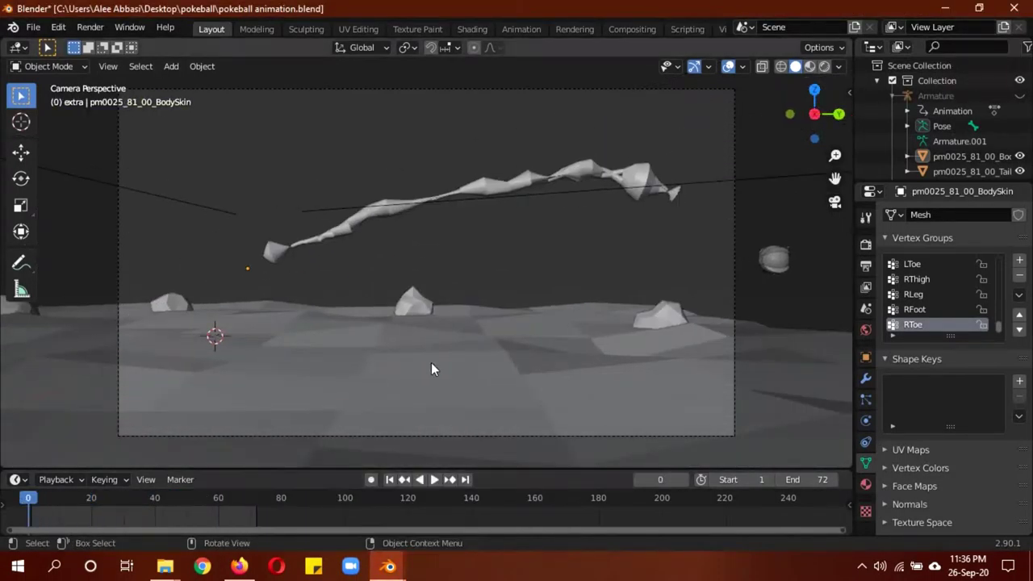
click(943, 7)
click(242, 568)
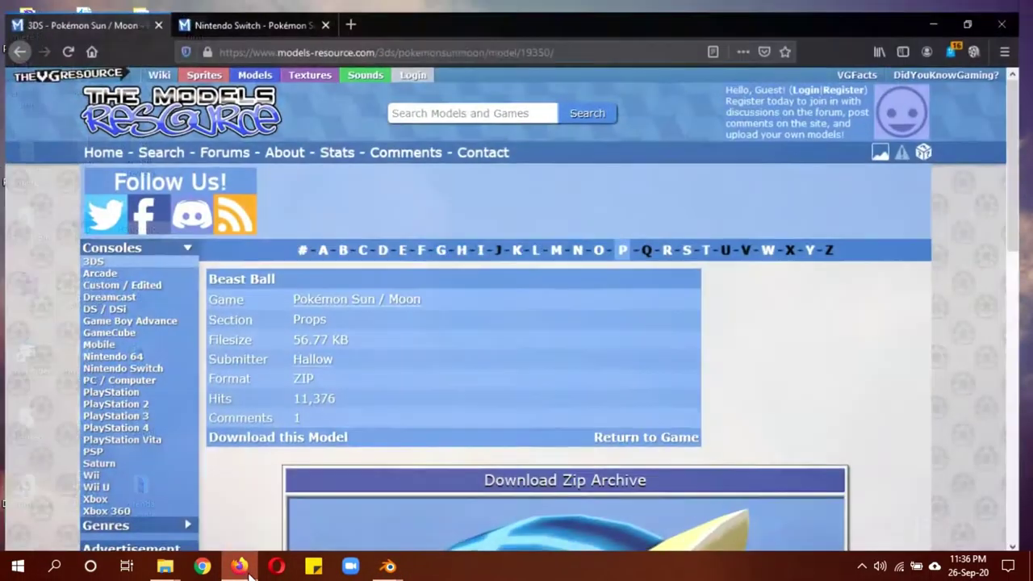
Step: Scroll through the Beast Ball page, then through the Pikachu (Gigantamax) page
scroll(856, 316, down, 3)
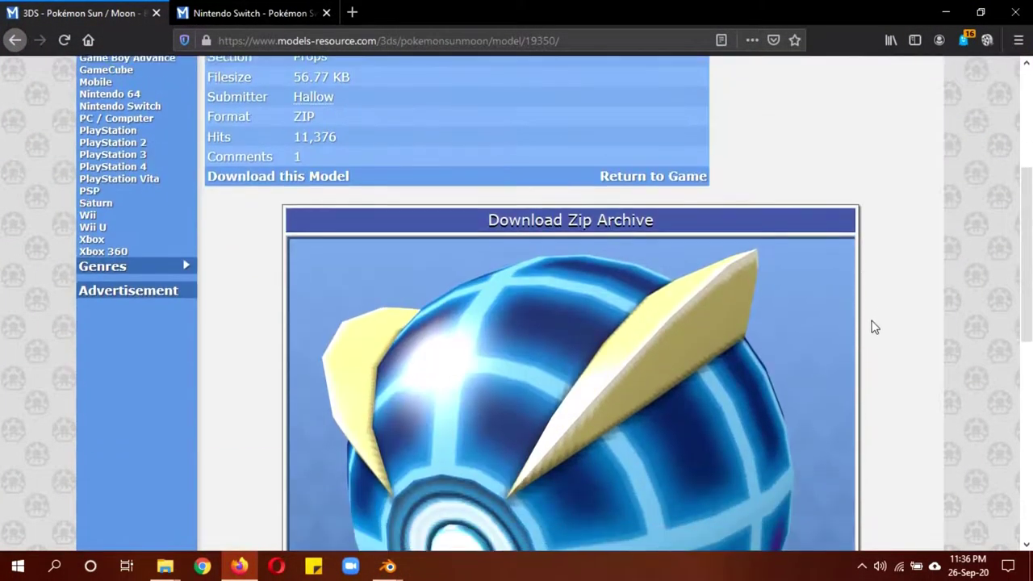
scroll(871, 323, down, 12)
scroll(872, 323, up, 9)
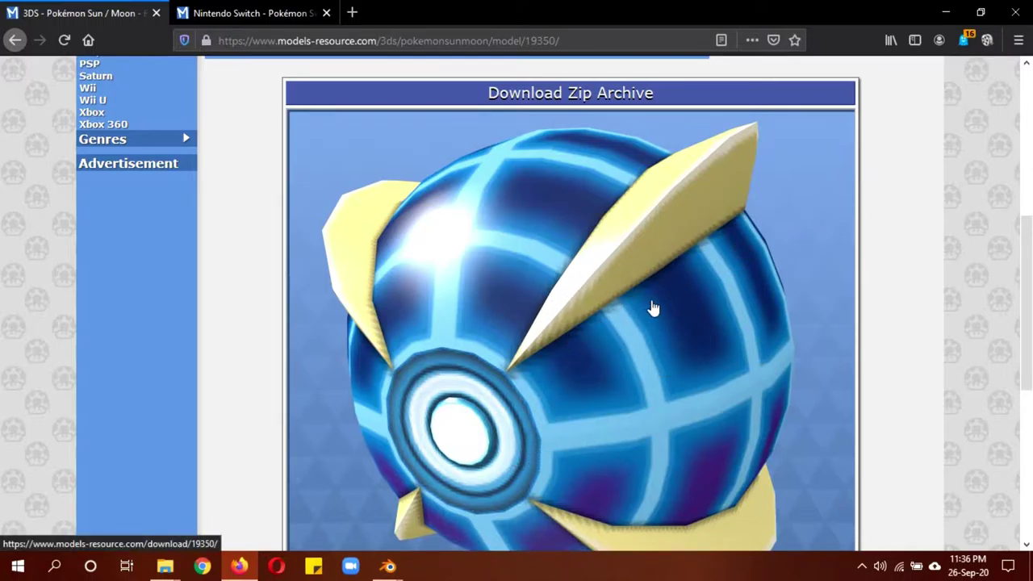
scroll(652, 319, up, 5)
key(ctrl+Tab)
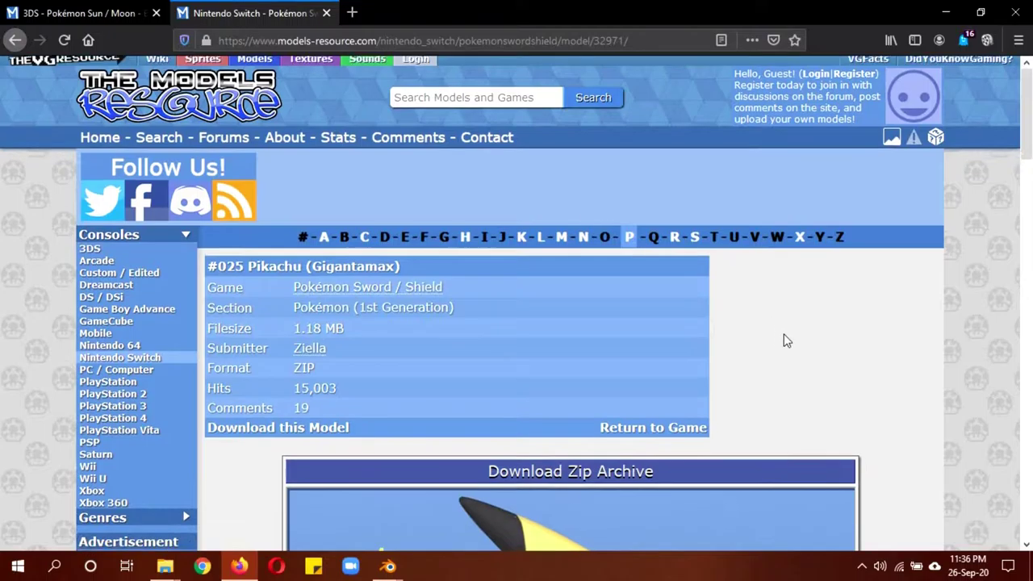
scroll(790, 340, down, 8)
scroll(831, 339, down, 1)
scroll(827, 339, up, 1)
scroll(824, 339, up, 8)
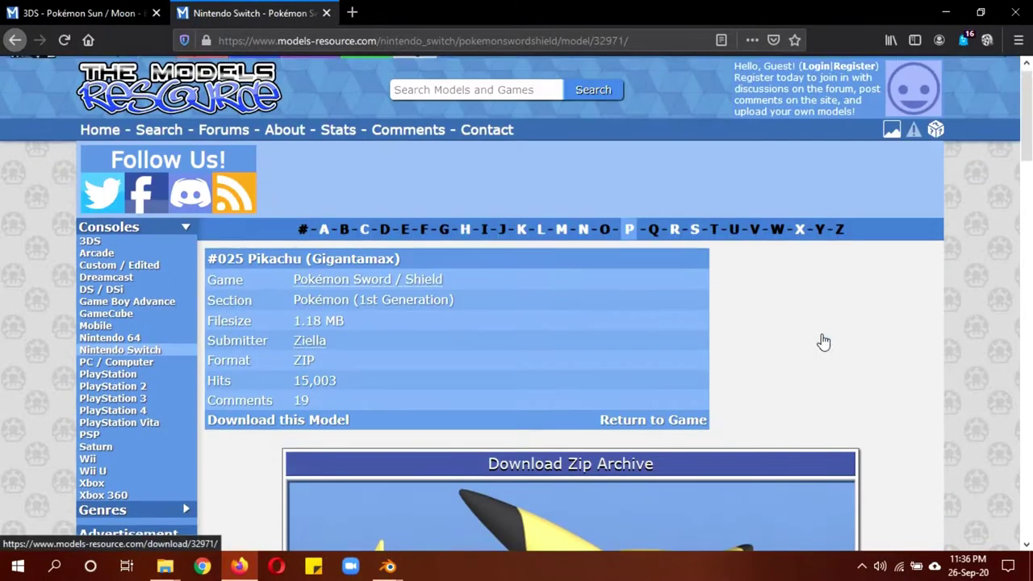
scroll(823, 342, up, 1)
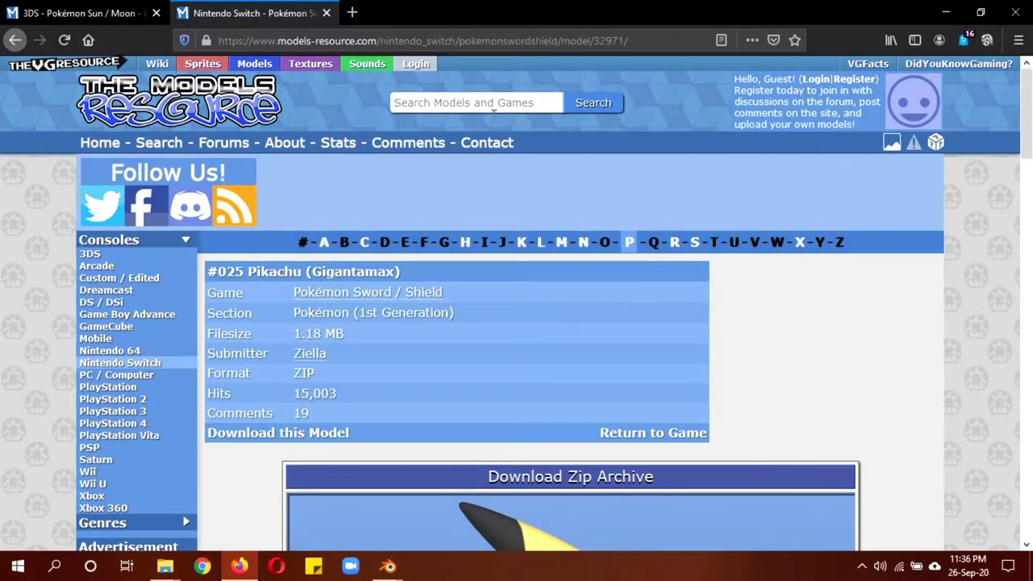
Step: Compare the Beast Ball and Pikachu pages again, ending on Beast Ball, then minimize the browser
click(95, 7)
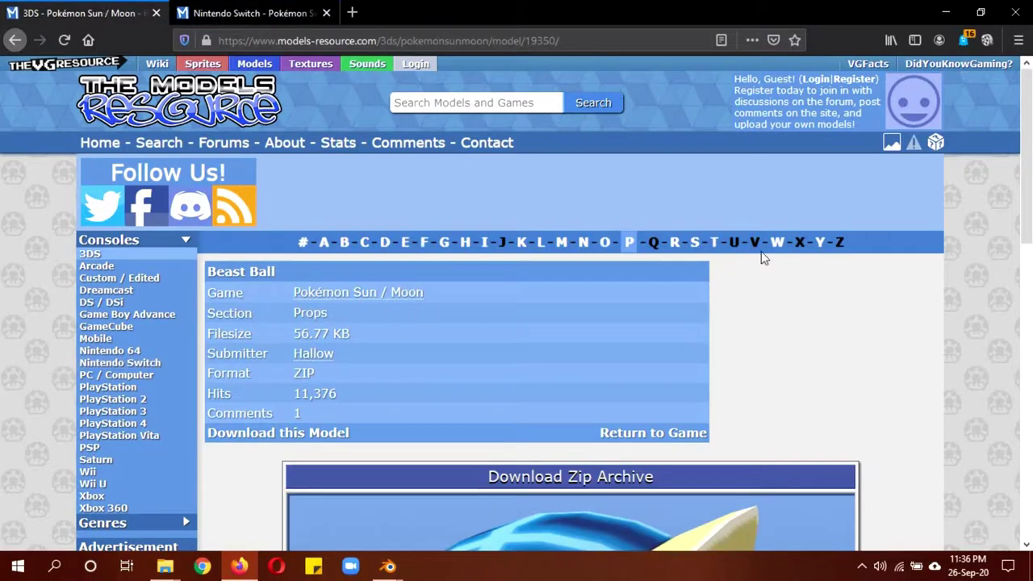
scroll(807, 322, down, 4)
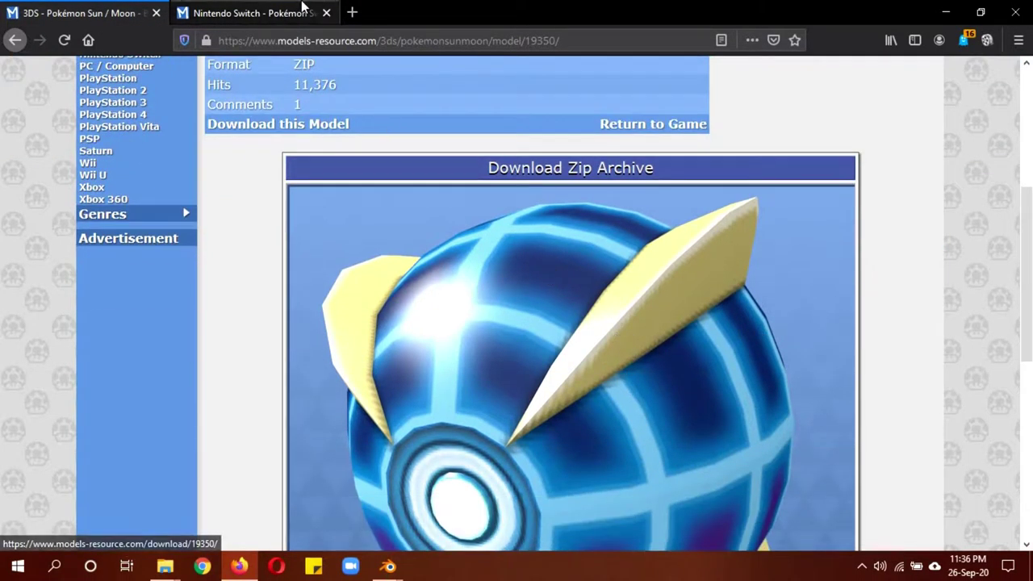
click(303, 8)
scroll(516, 186, down, 2)
scroll(683, 435, down, 2)
scroll(683, 436, up, 4)
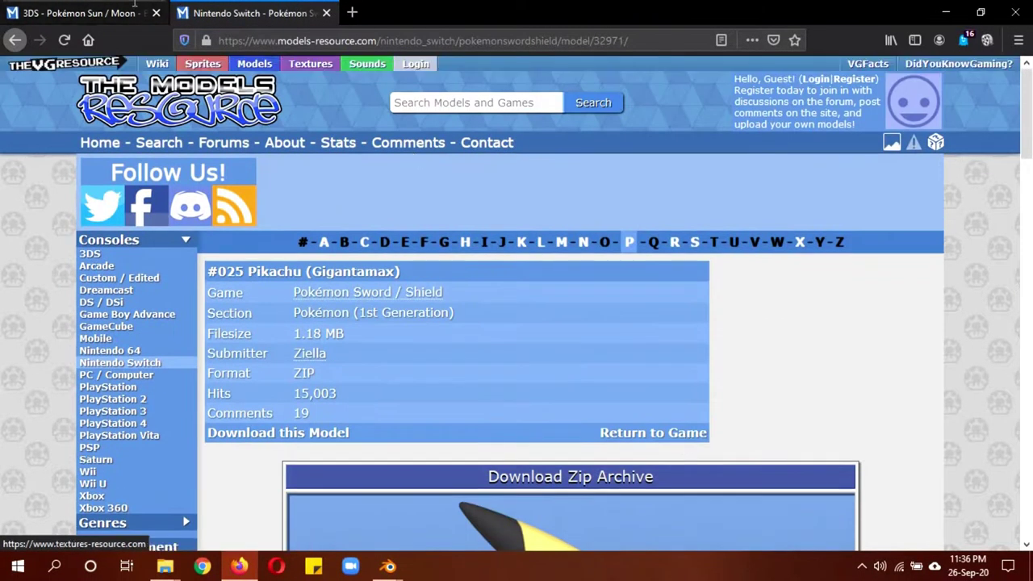
click(80, 13)
click(238, 566)
mouse_move(388, 566)
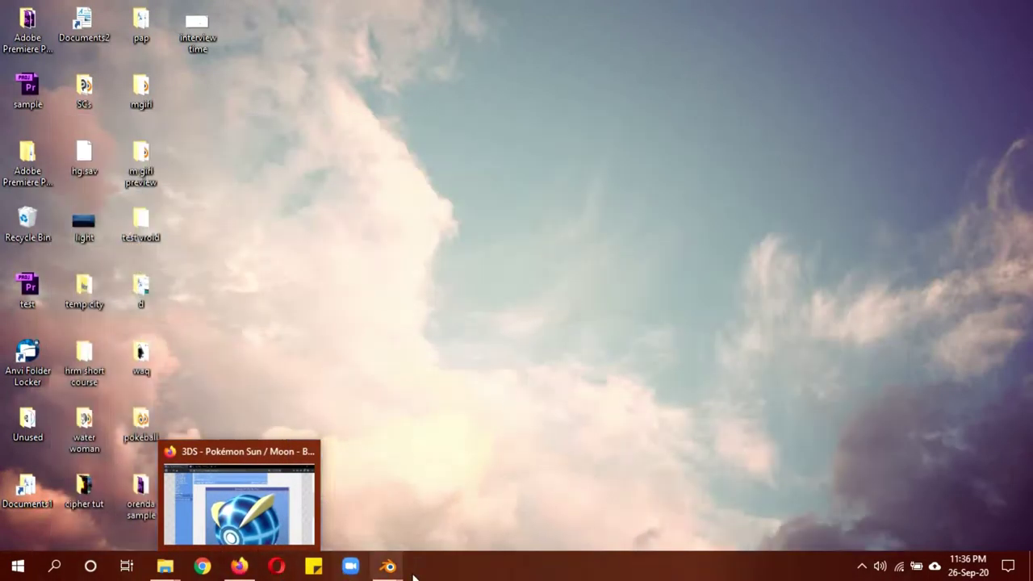
Step: Restore Blender with the viewport in rendered shading
click(284, 515)
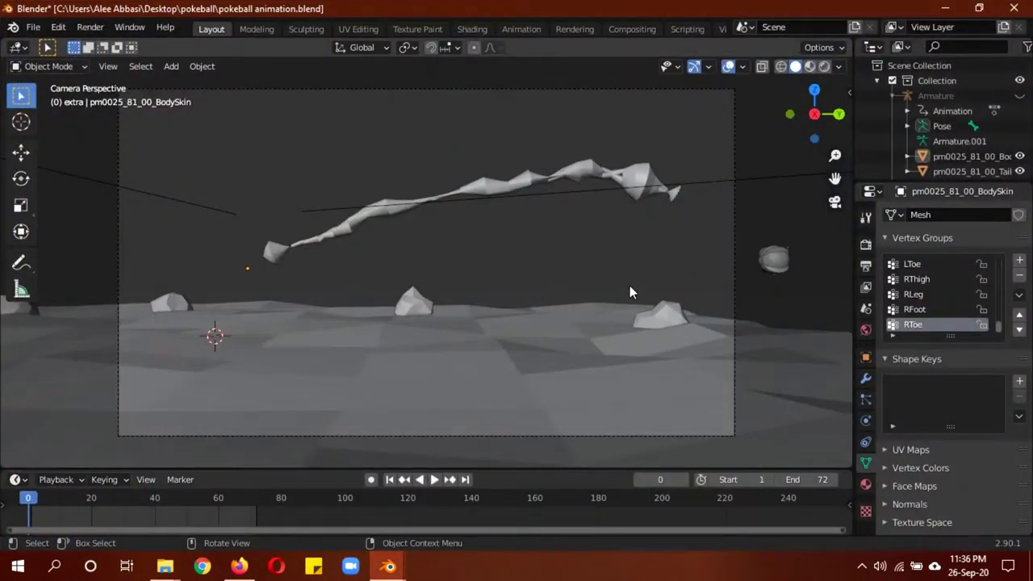
key(z)
click(583, 355)
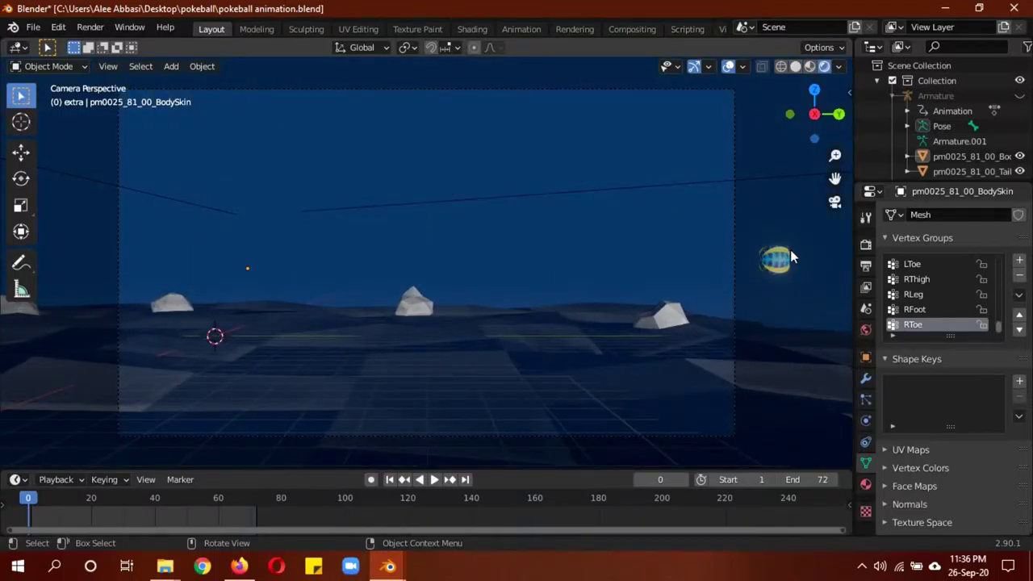
Step: Select the ball armature, show its Object transform properties, and preview the throw back to frame 1
click(789, 247)
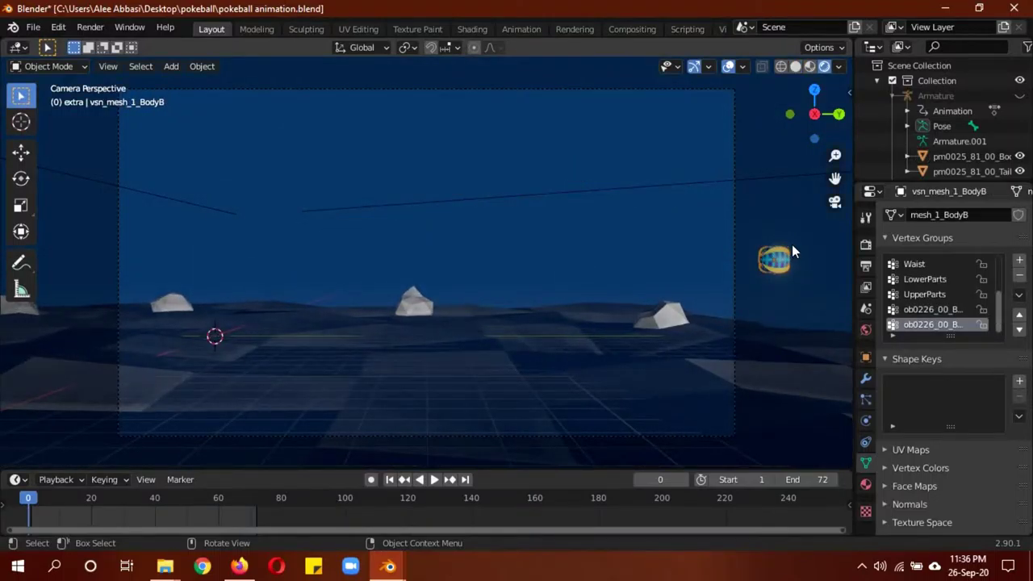
click(793, 246)
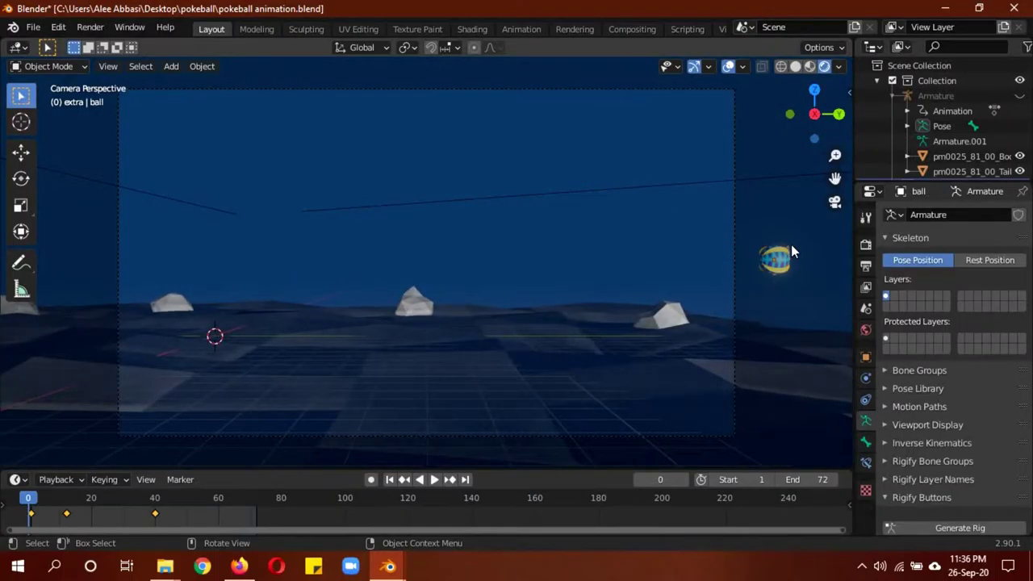
click(867, 358)
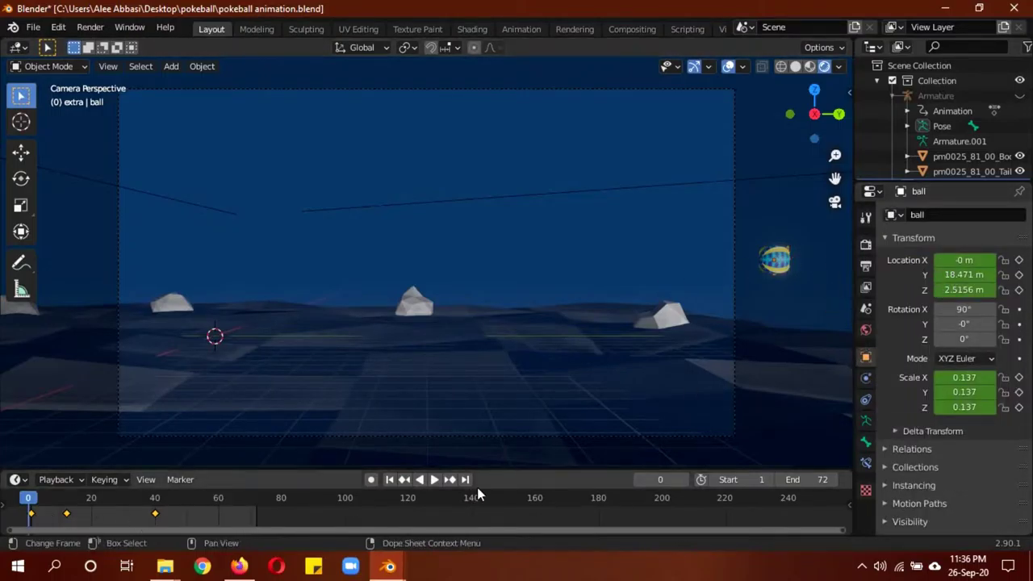
key(space)
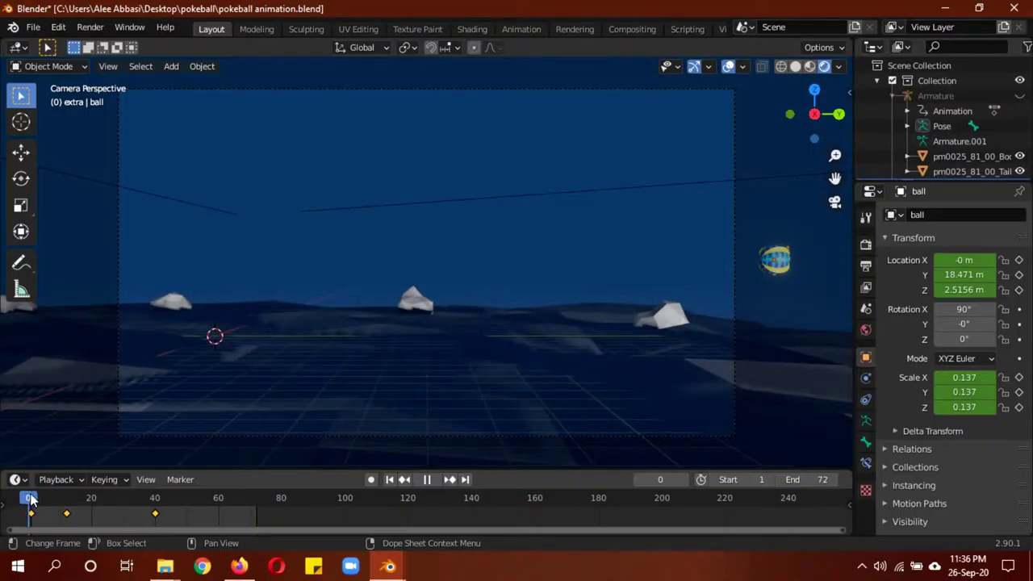
mouse_move(30, 500)
mouse_down()
mouse_move(68, 499)
mouse_move(30, 500)
mouse_up()
key(space)
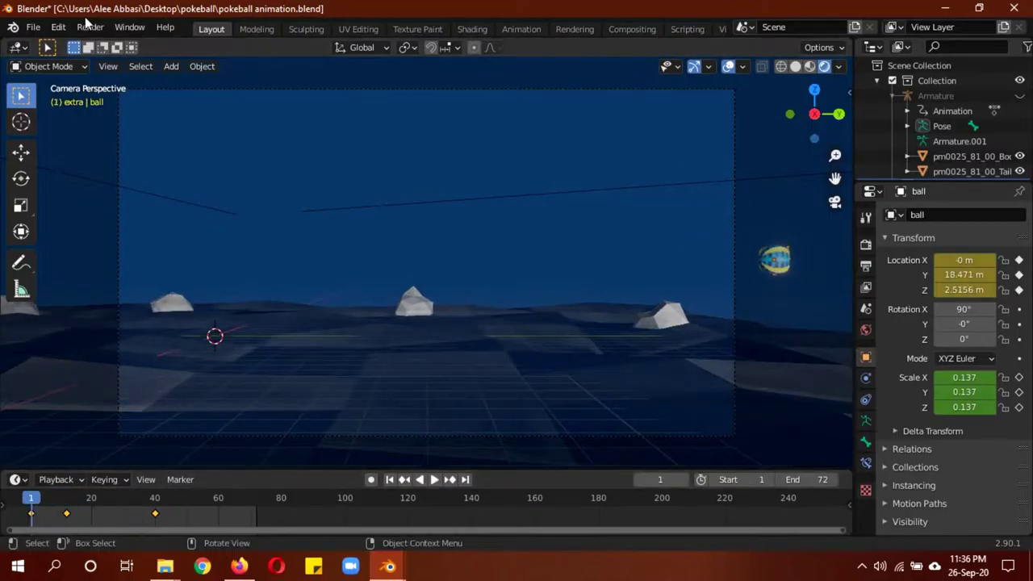
Step: Enter Pose Mode on the ball rig and view it from the right side in wireframe
click(64, 69)
click(67, 117)
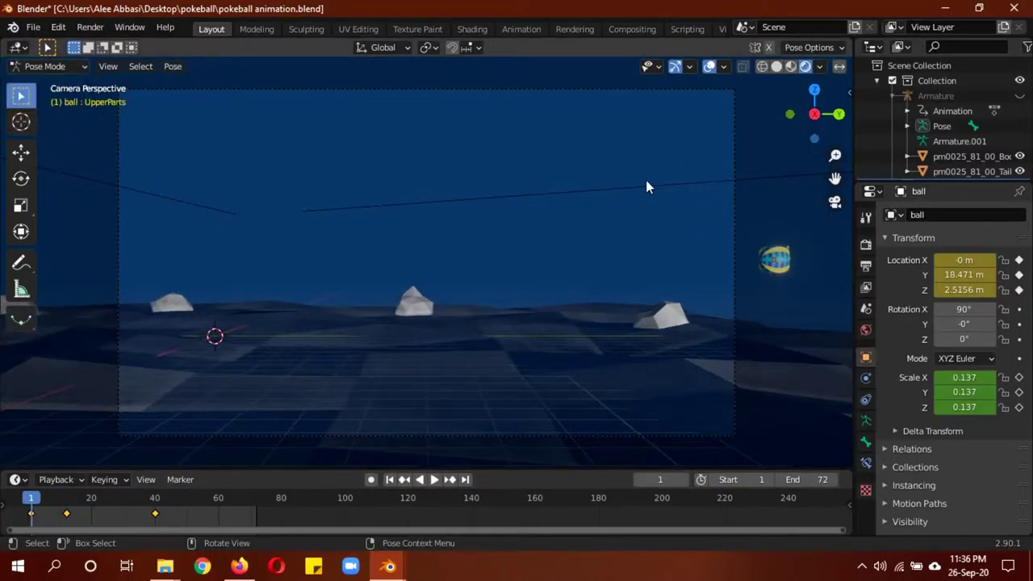
mouse_move(646, 186)
middle_down()
mouse_move(533, 180)
mouse_move(611, 215)
middle_up()
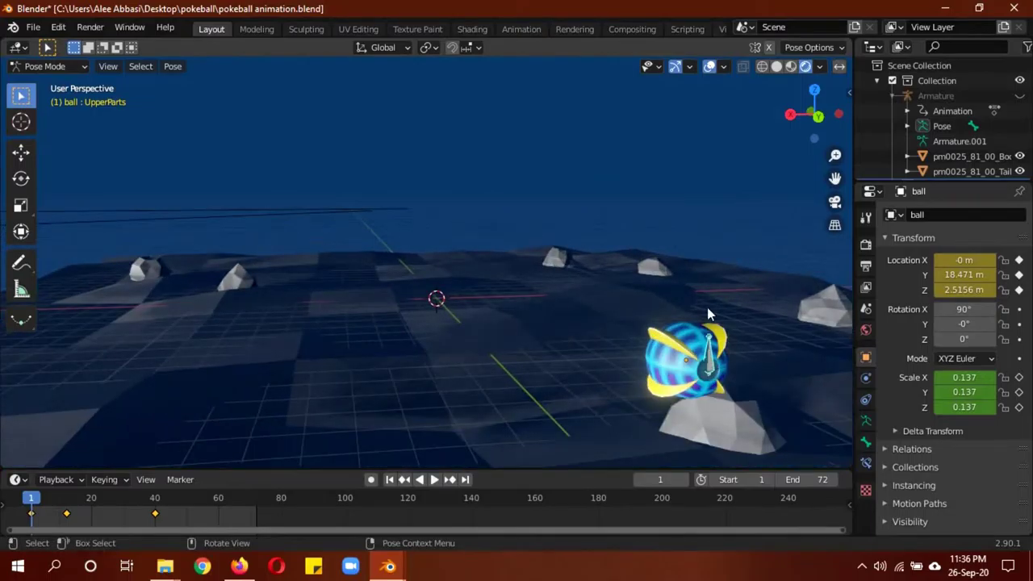
key(space)
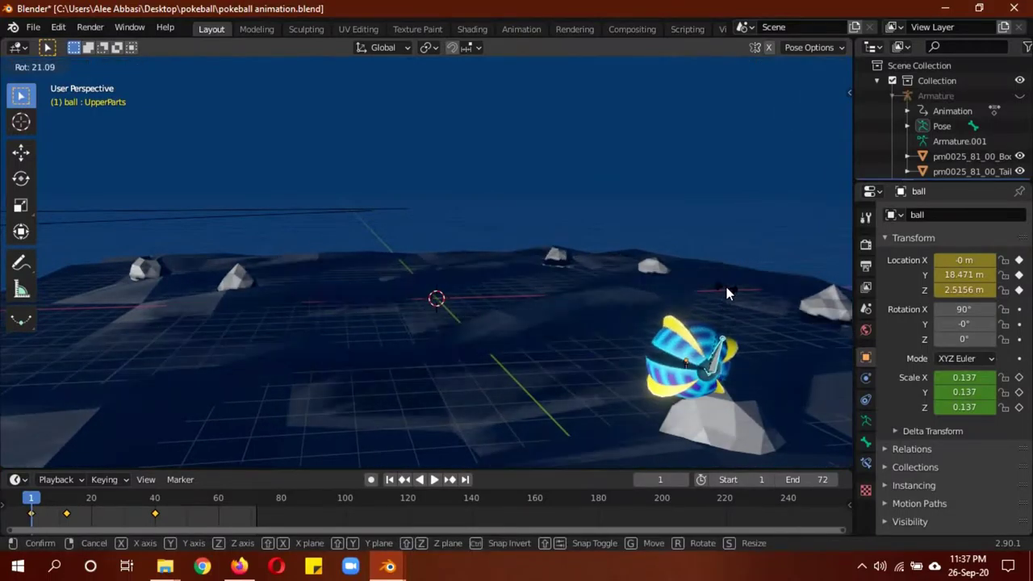
key(Escape)
key(KP_3)
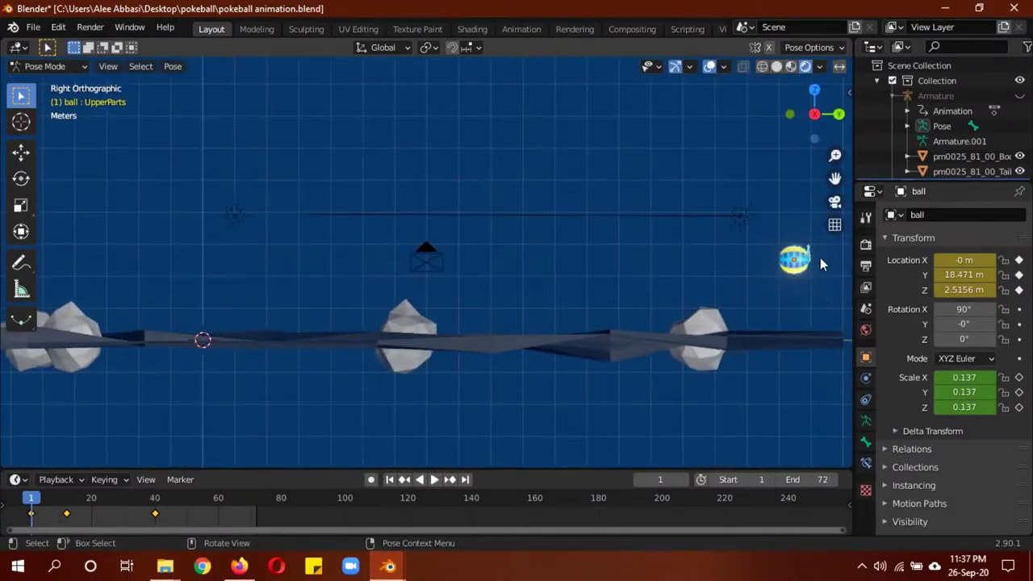
key(shift+z)
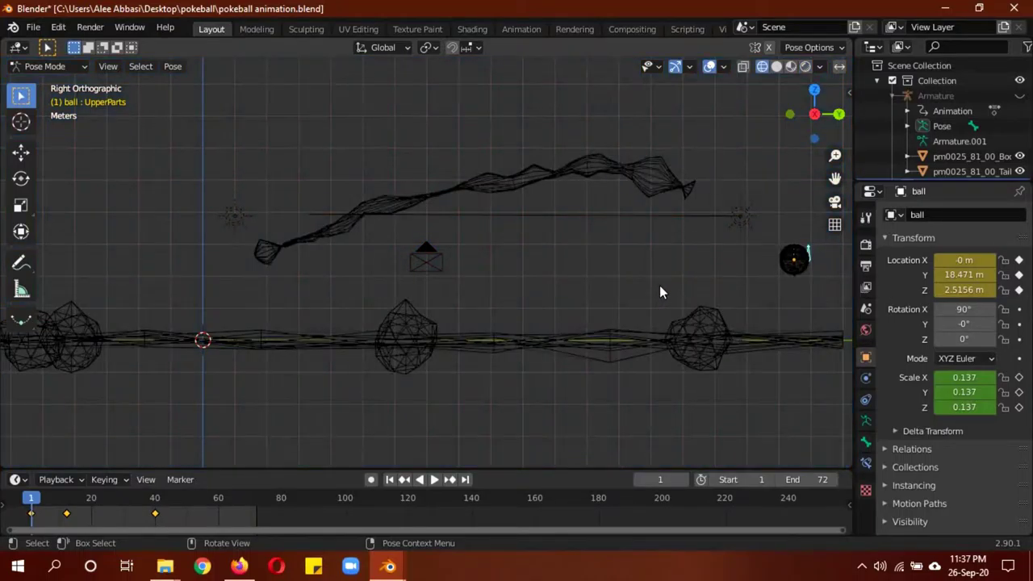
key(shift+z)
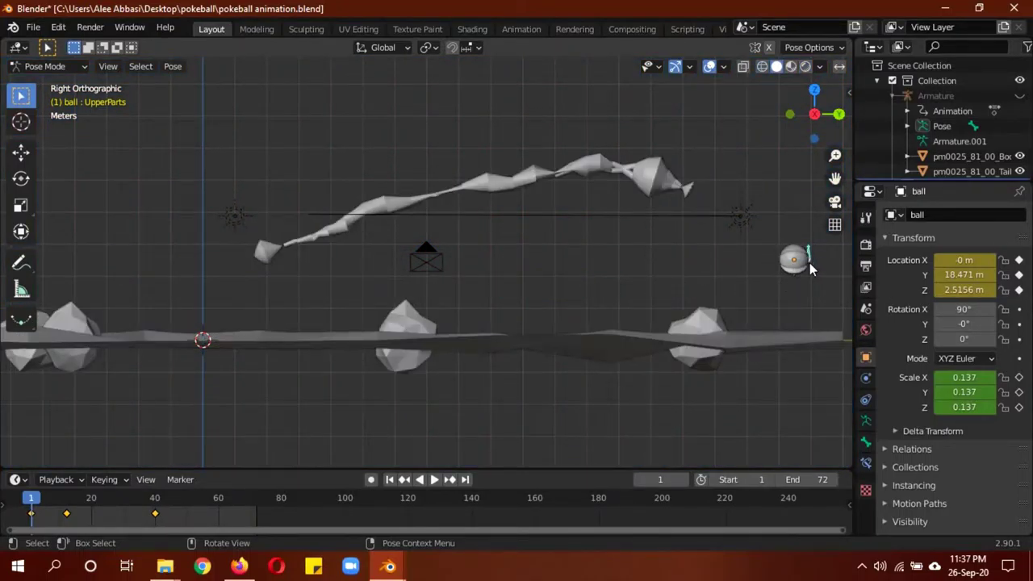
key(shift+z)
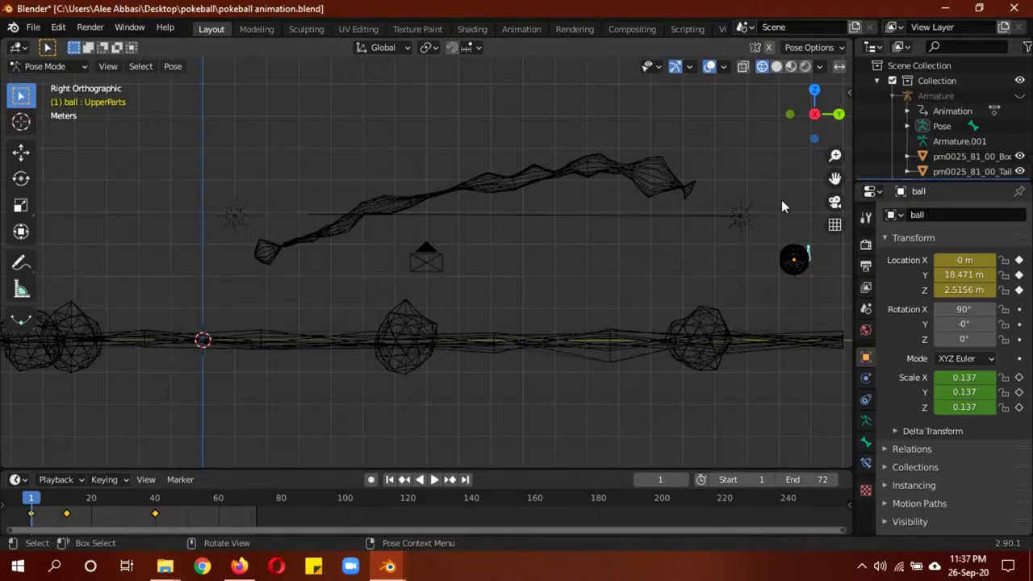
Step: Trial-rotate the ball bone twice to open the lid, then undo the last rotation
key(r)
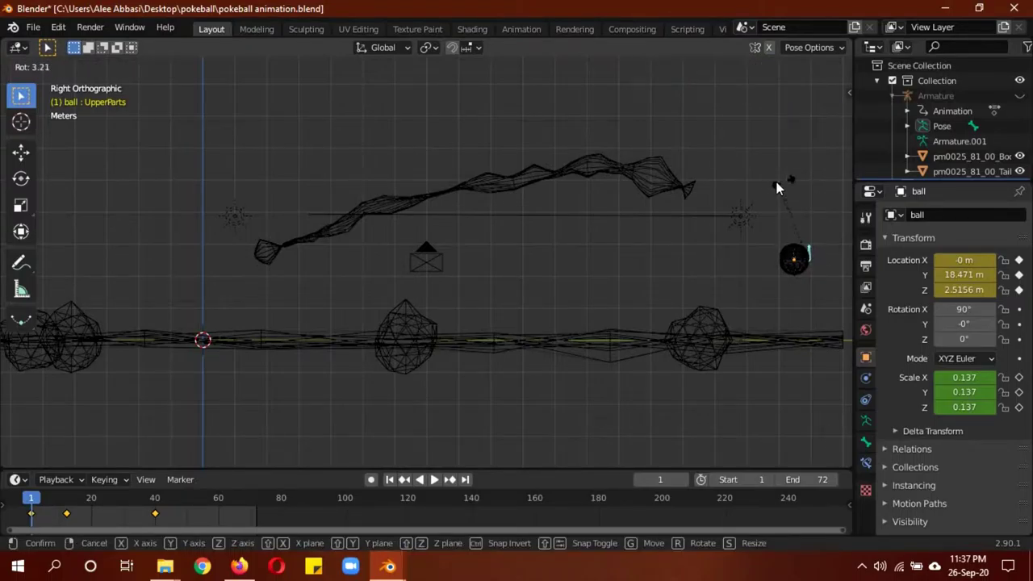
click(784, 181)
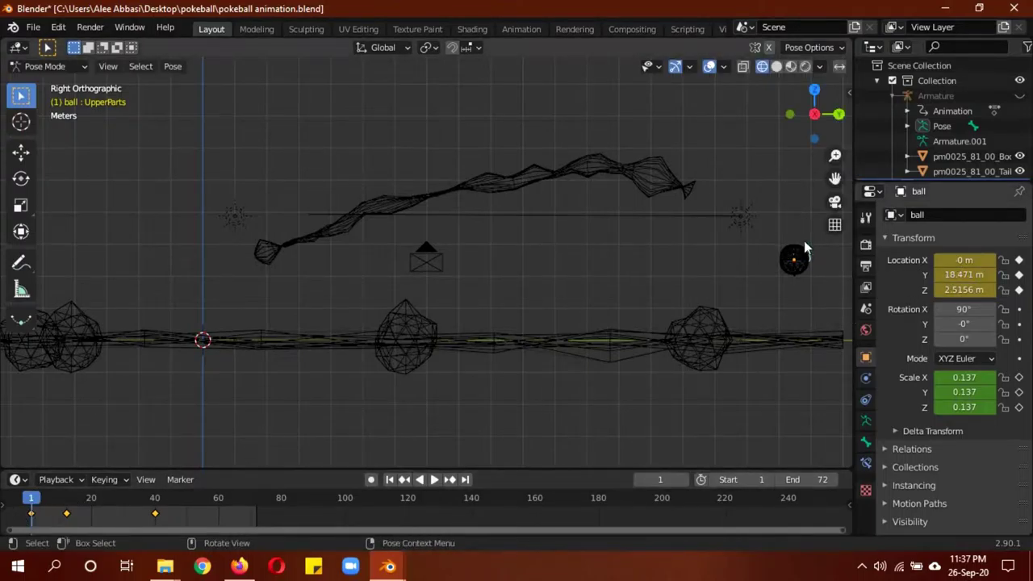
key(r)
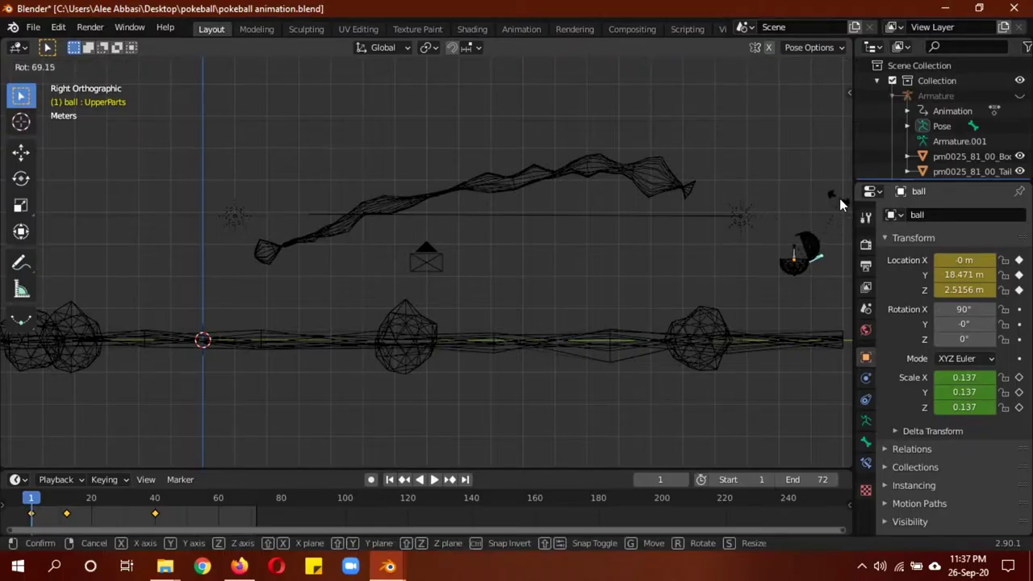
click(815, 185)
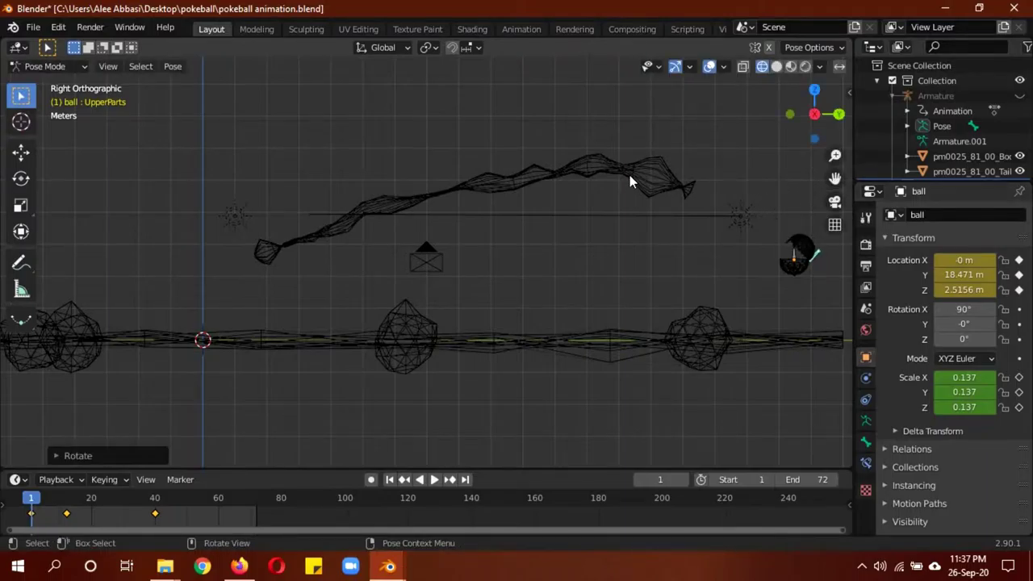
key(ctrl+z)
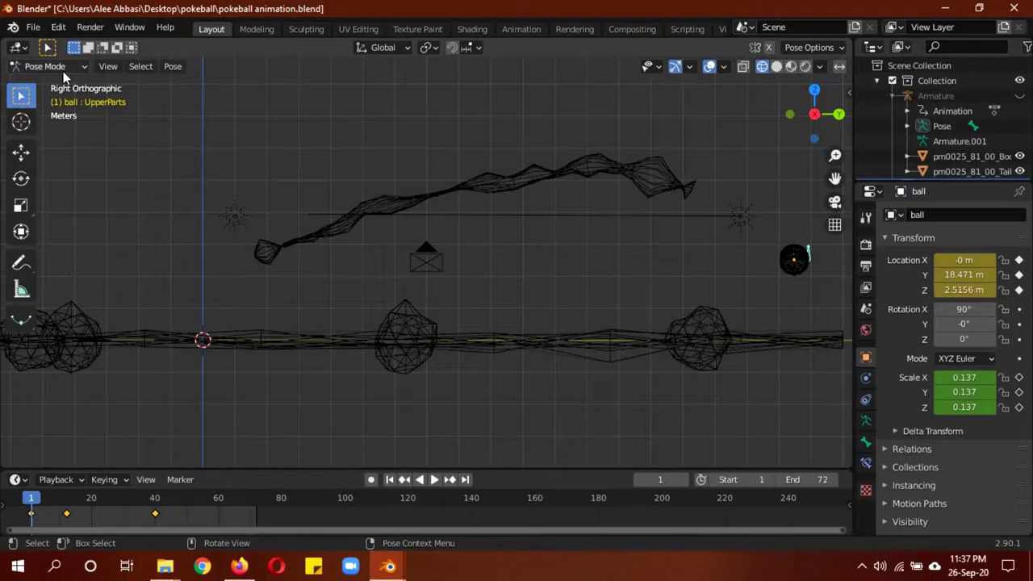
click(61, 69)
Step: Return to Object Mode, show solid shading through the camera, and select the wavy beam cone
click(64, 85)
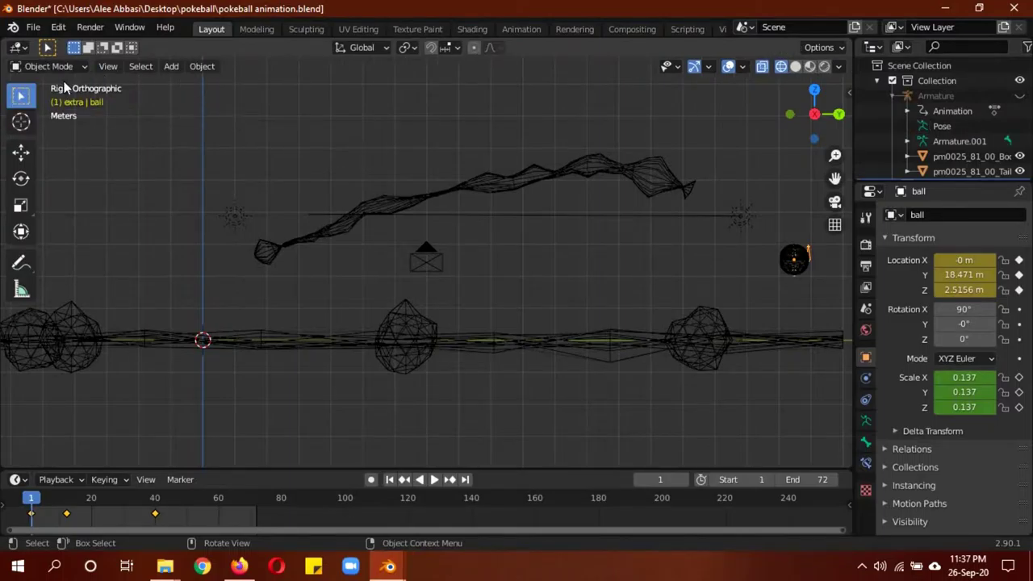
key(shift+z)
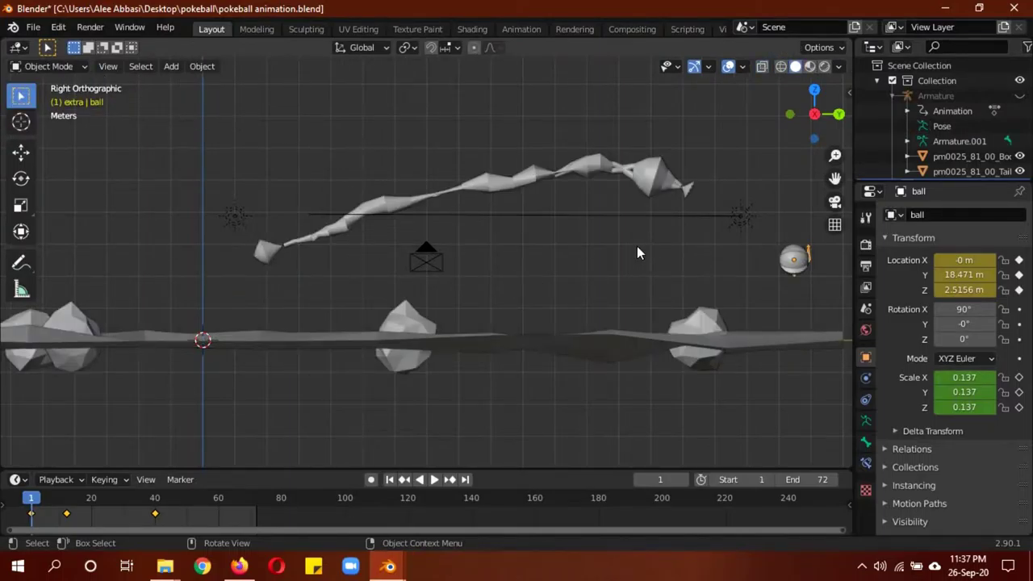
key(KP_0)
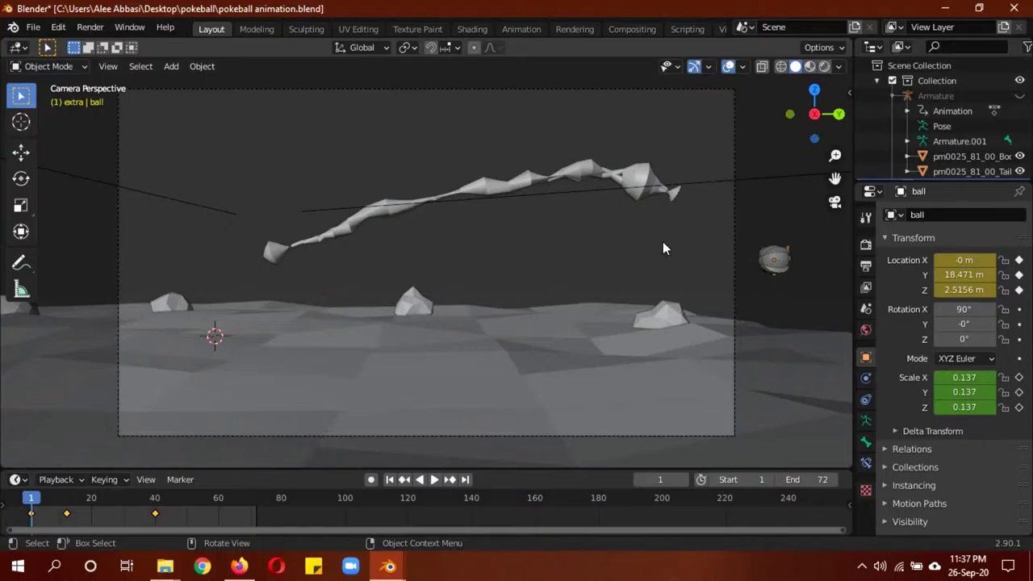
click(645, 177)
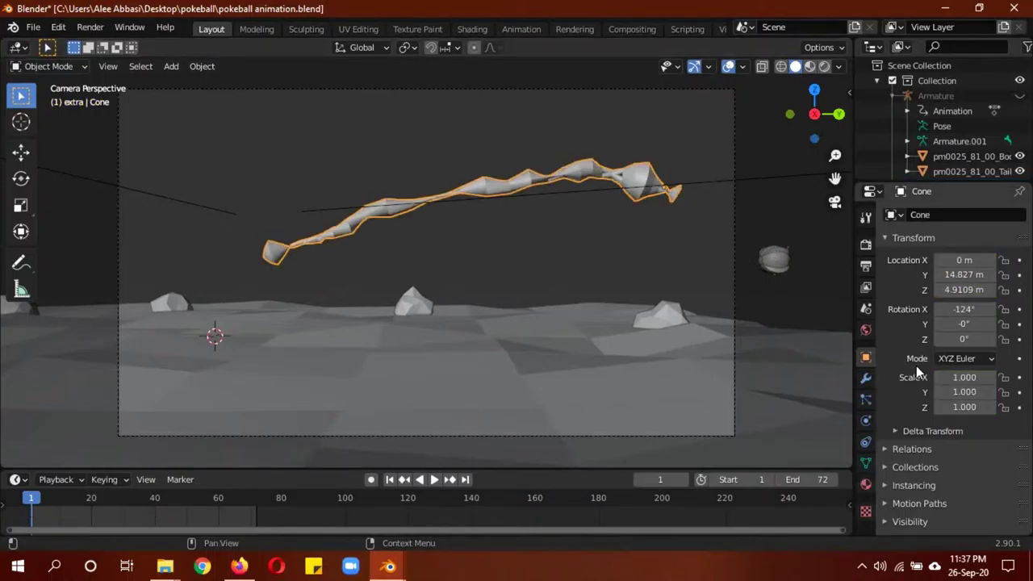
Step: Inspect the cone's Subdivision and Displace modifiers, then view from above and select the Empty
click(866, 379)
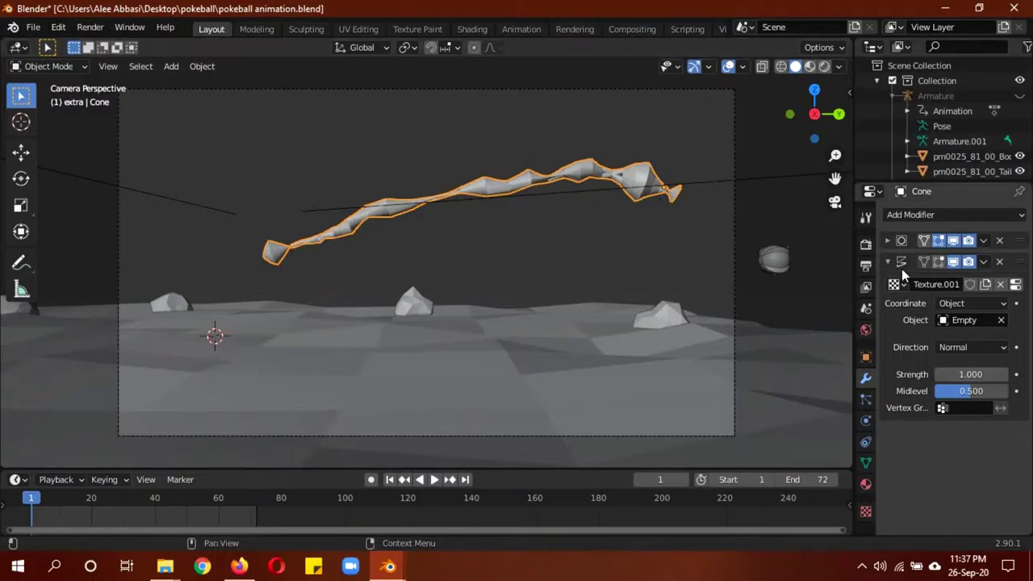
click(887, 241)
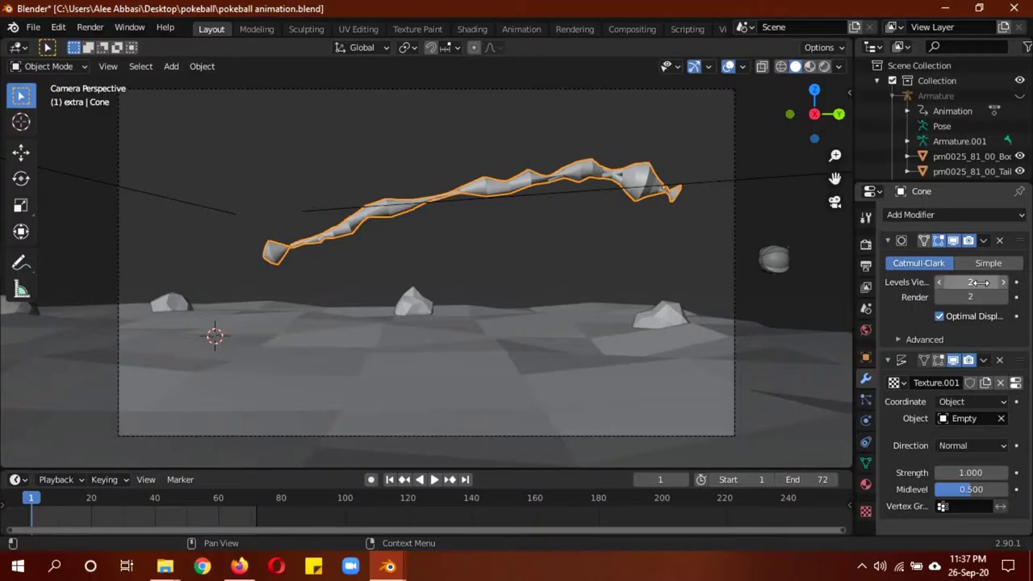
click(887, 241)
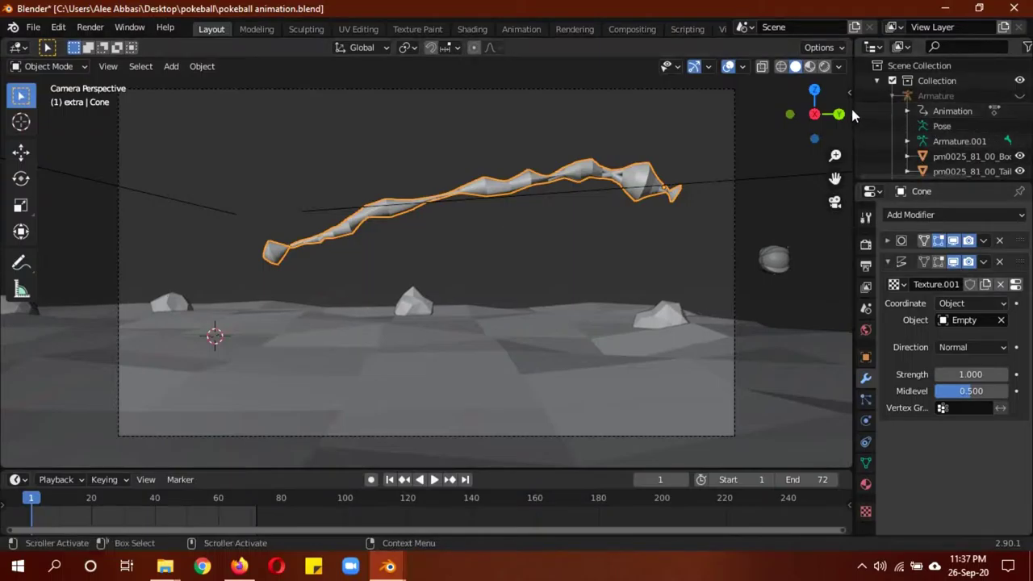
scroll(953, 121, down, 3)
scroll(957, 127, down, 3)
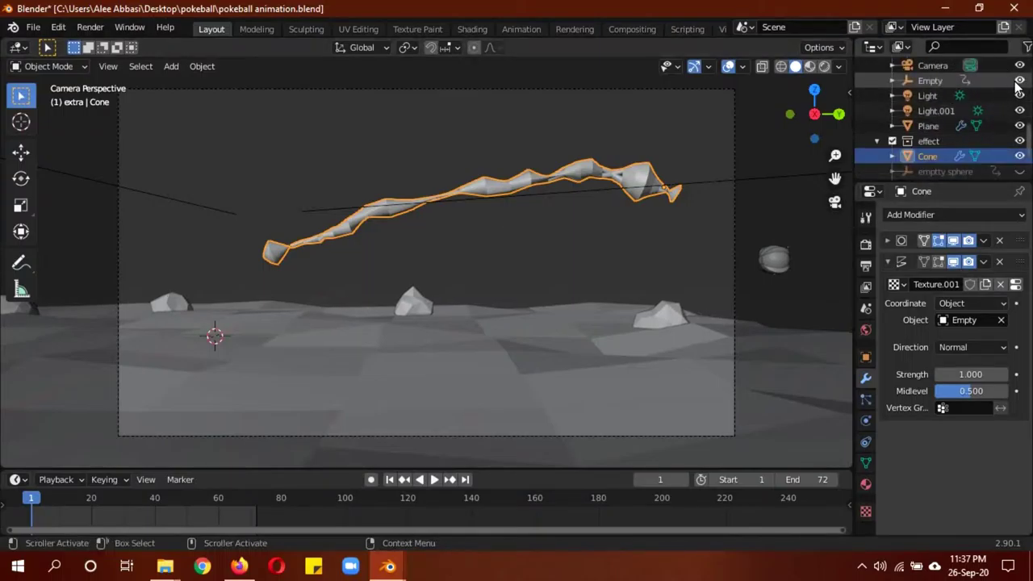
scroll(454, 173, down, 3)
middle_drag(454, 173, 300, 104)
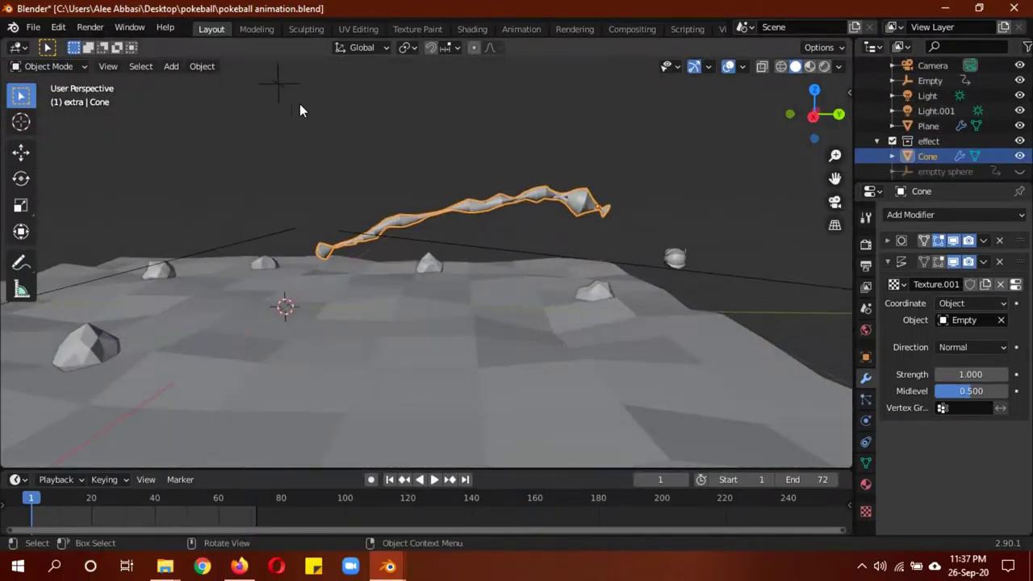
click(281, 89)
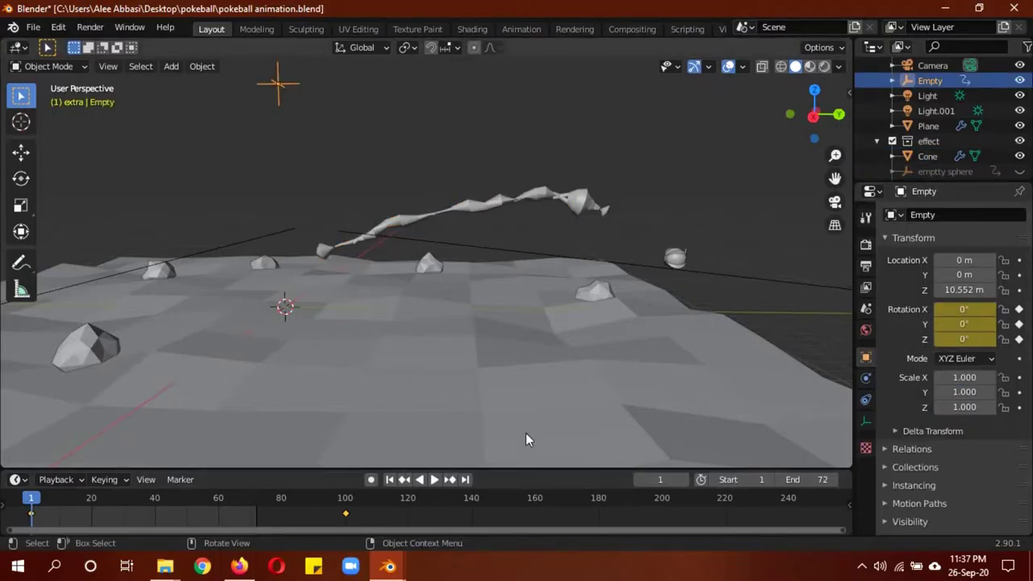
key(space)
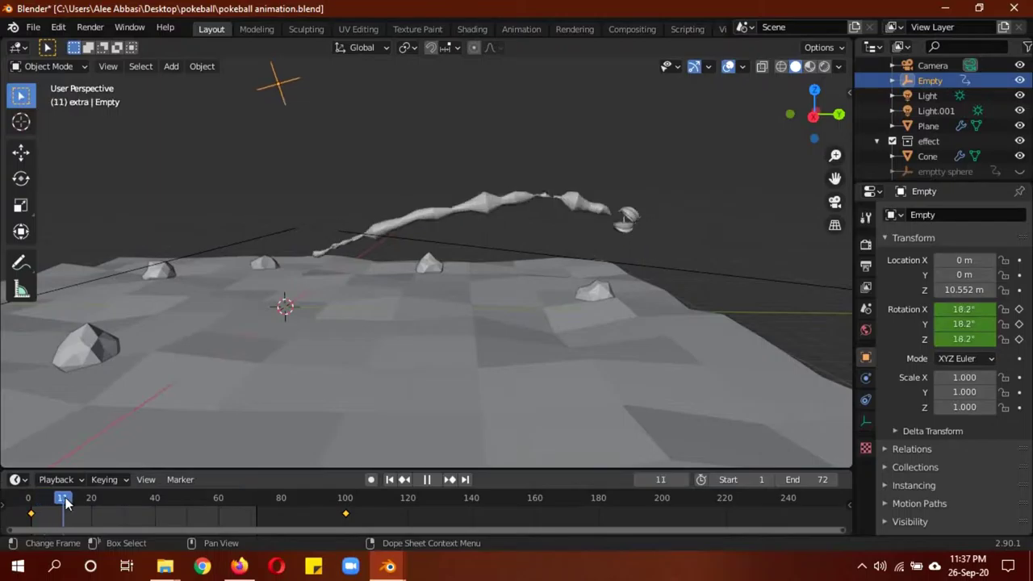
drag(66, 502, 128, 502)
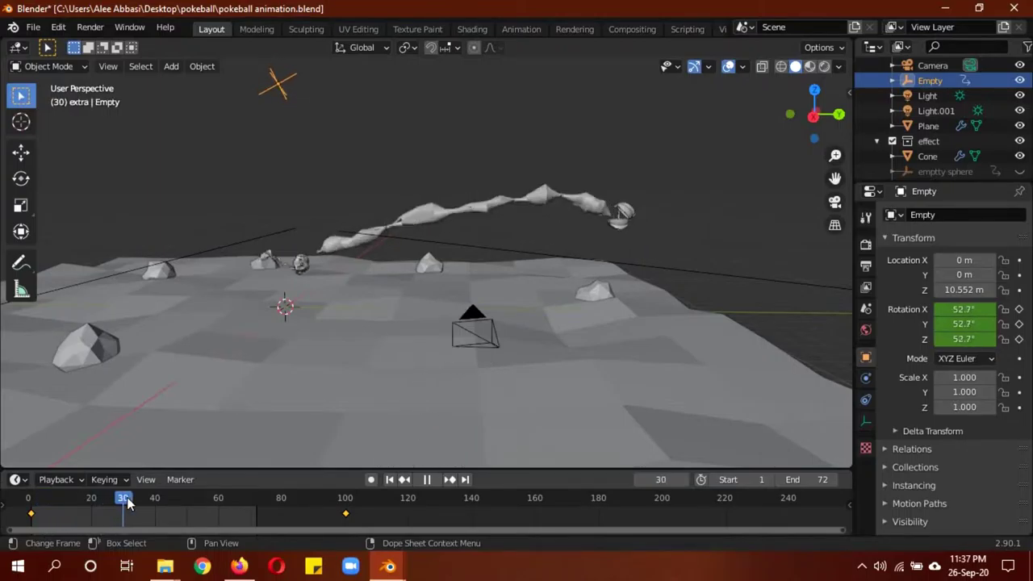
key(space)
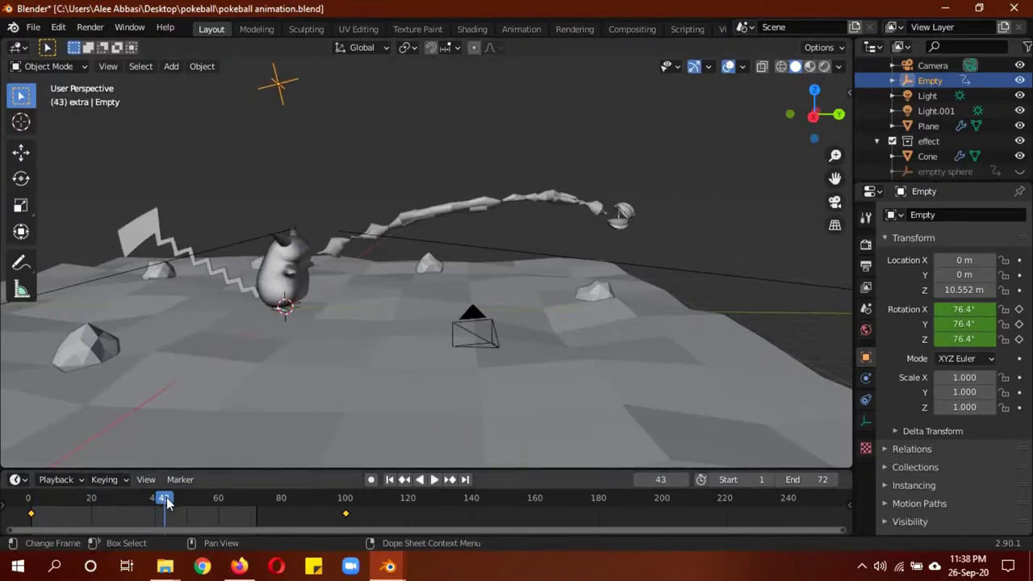
drag(167, 502, 31, 504)
key(space)
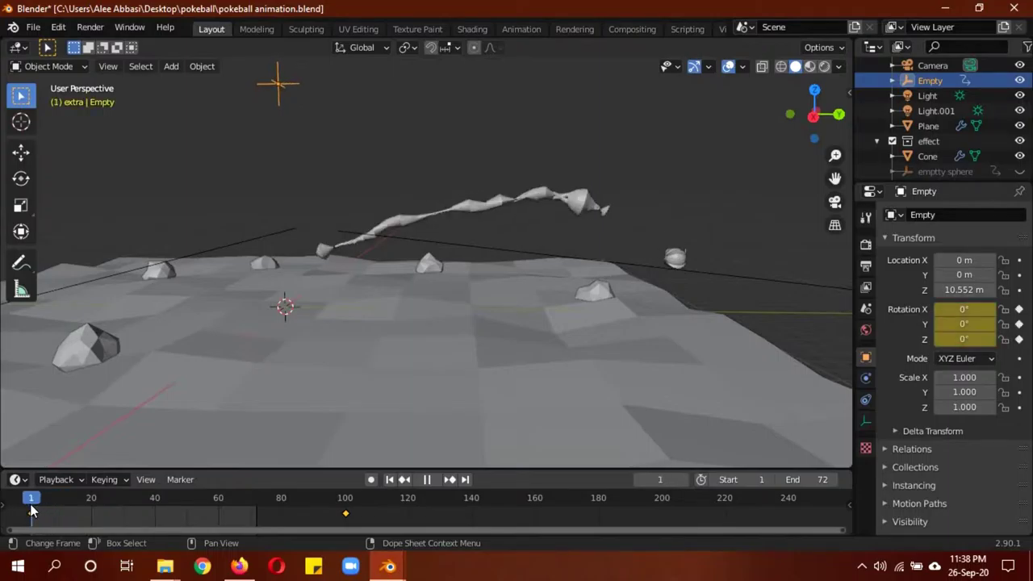
key(space)
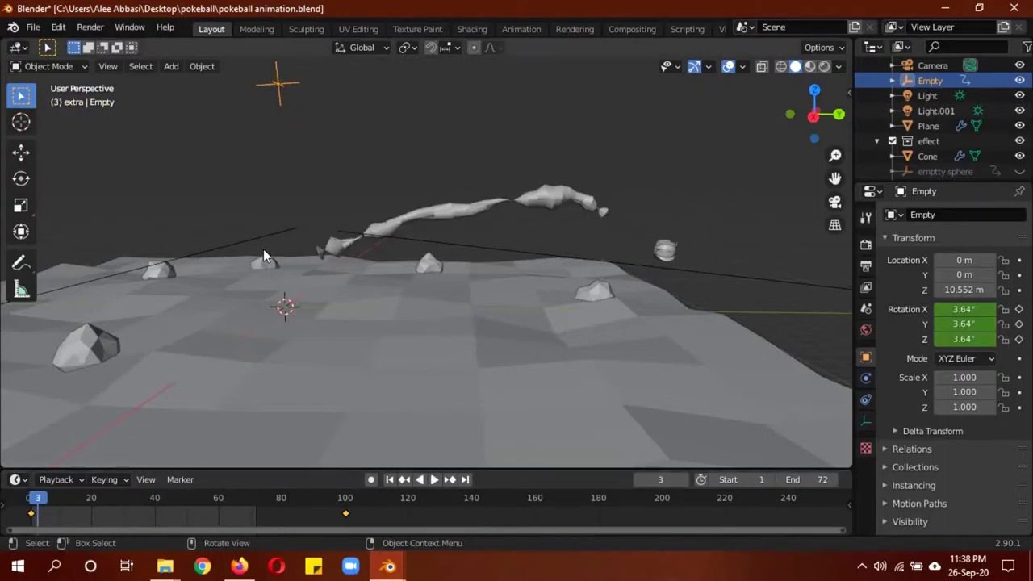
key(space)
mouse_move(35, 502)
mouse_down()
mouse_move(345, 499)
mouse_move(31, 506)
mouse_up()
key(space)
click(553, 202)
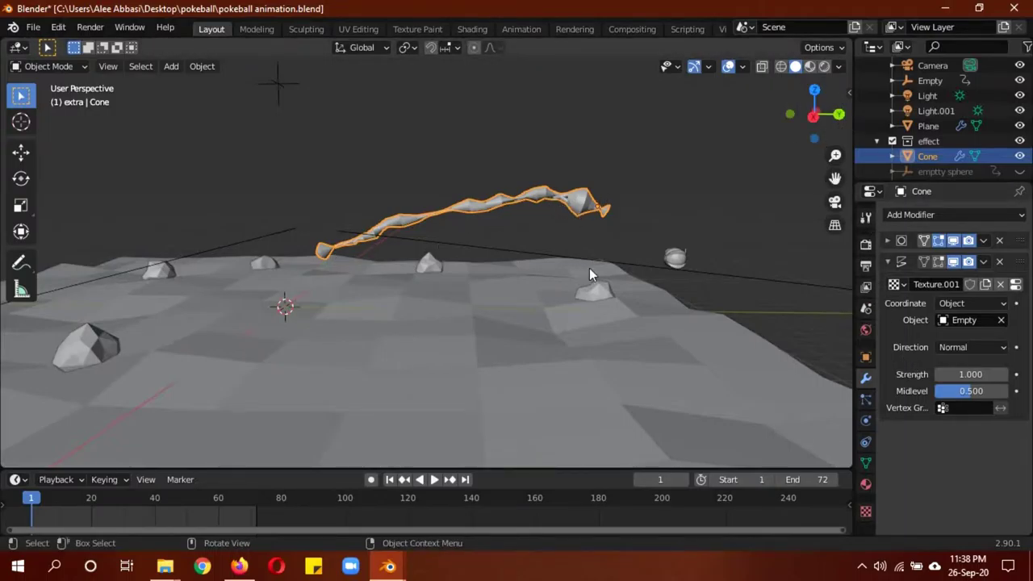
Step: Play the glowing beam in rendered shading, stopping at frame 23 with nothing selected
key(z)
click(588, 385)
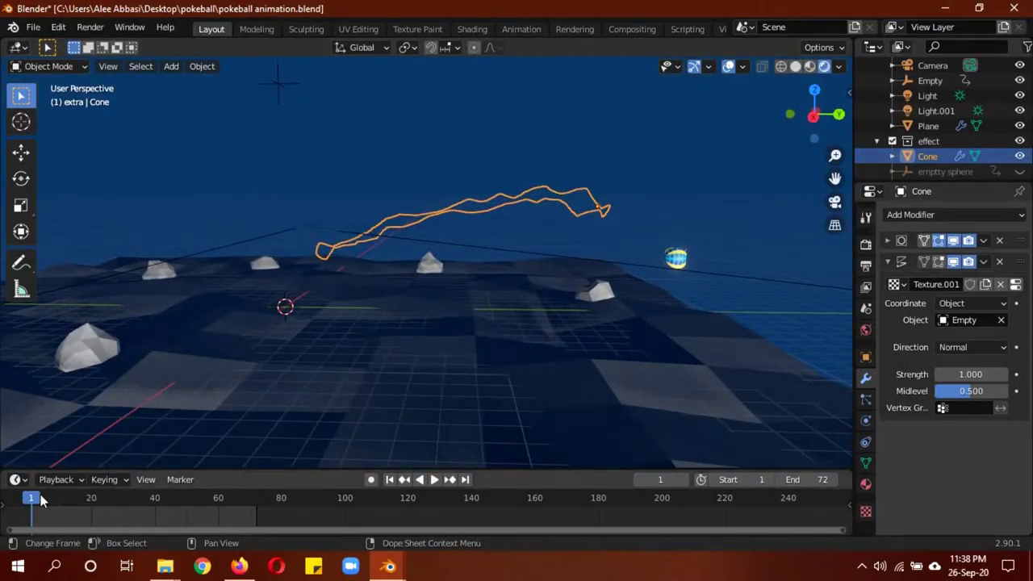
key(space)
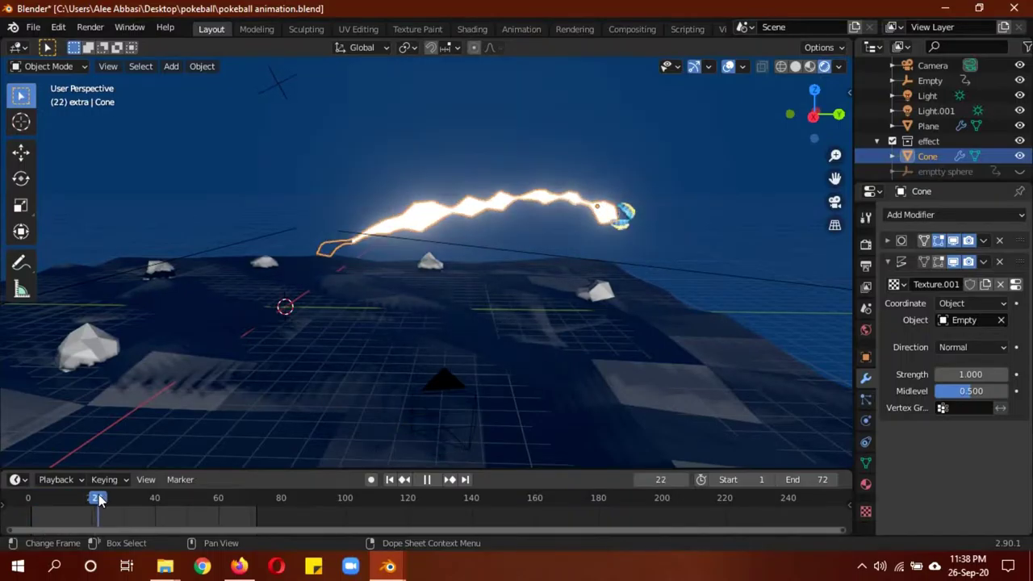
key(space)
click(568, 215)
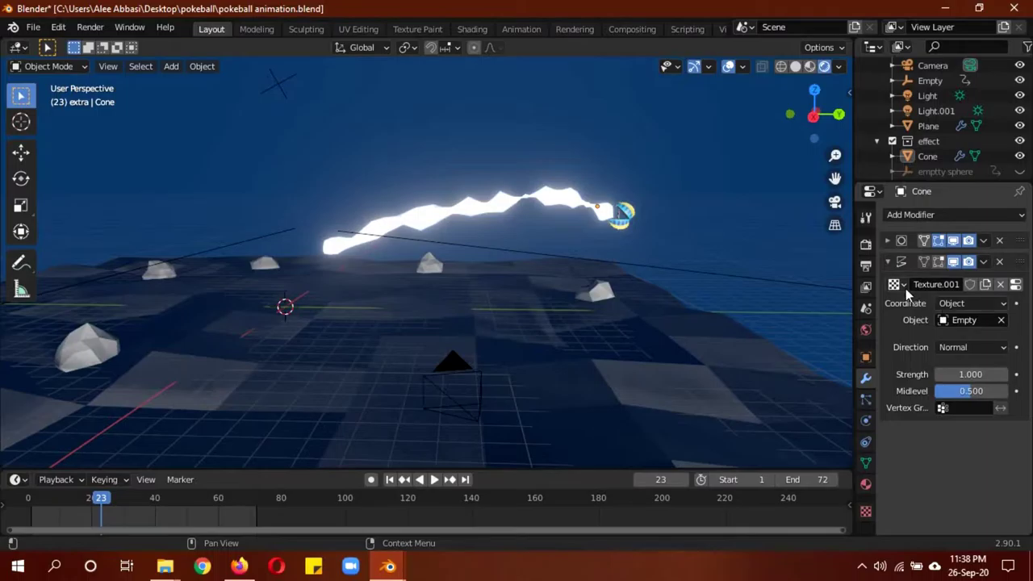
Step: Review the Texture.001 Voronoi texture settings, then return to the cone's modifiers
click(866, 511)
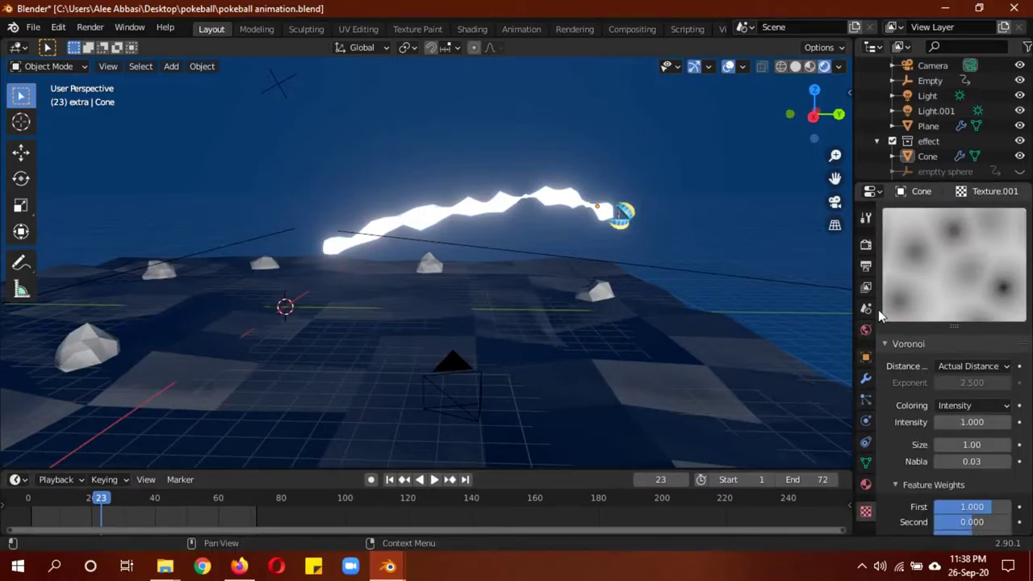
scroll(907, 374, down, 1)
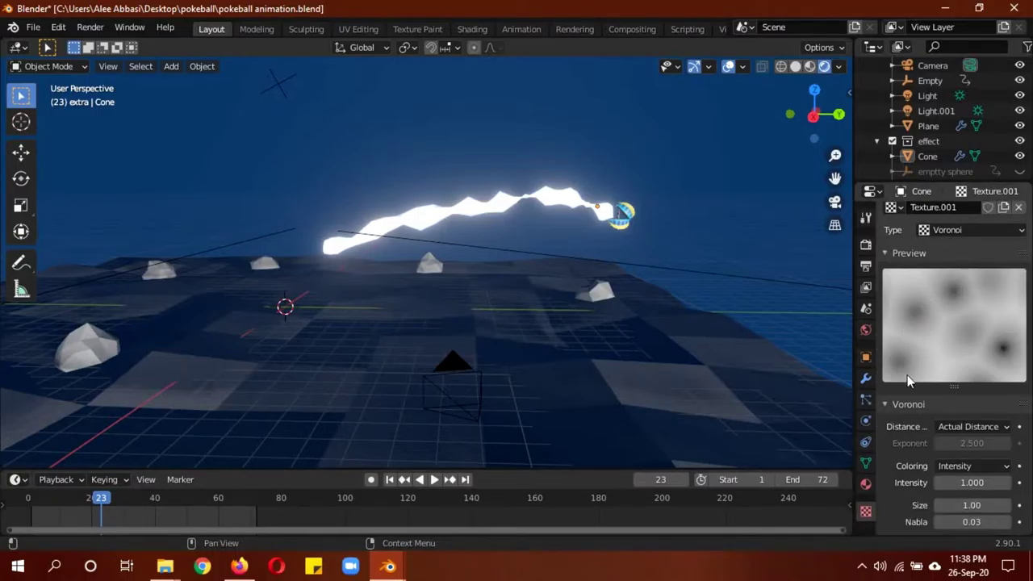
scroll(905, 413, down, 2)
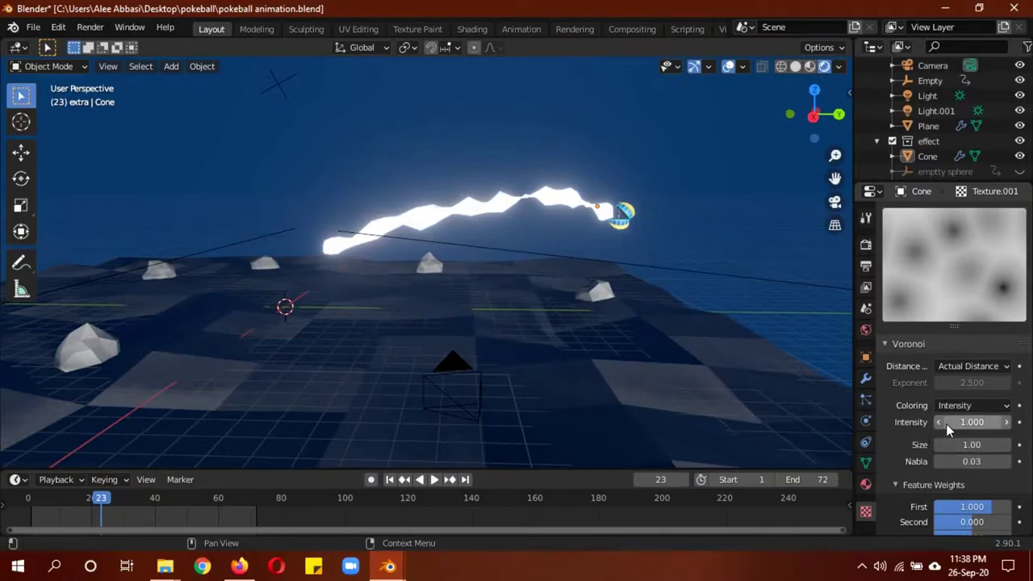
click(866, 378)
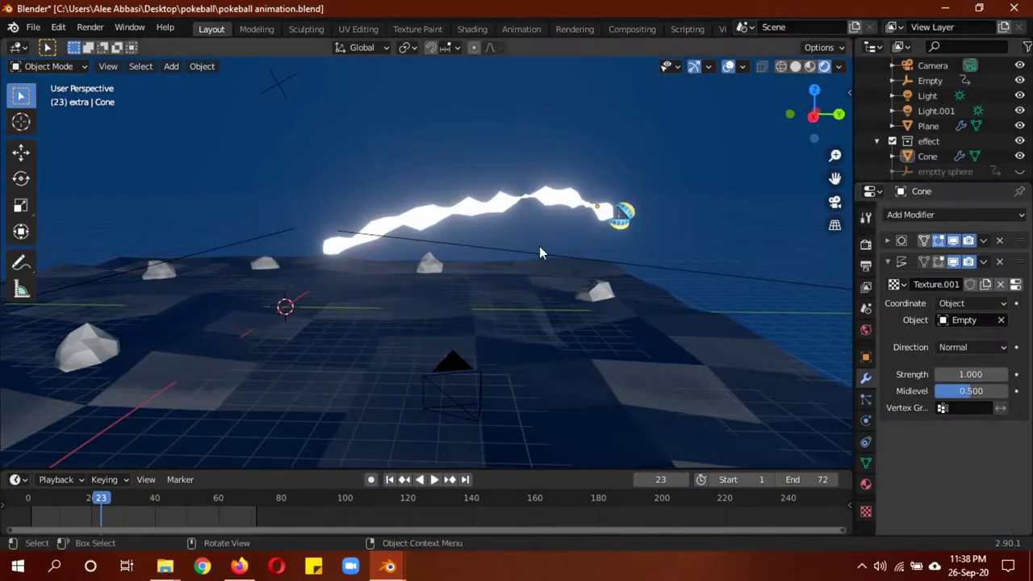
Step: Switch back to rendered shading and play the release, stopping at frame 43
key(z)
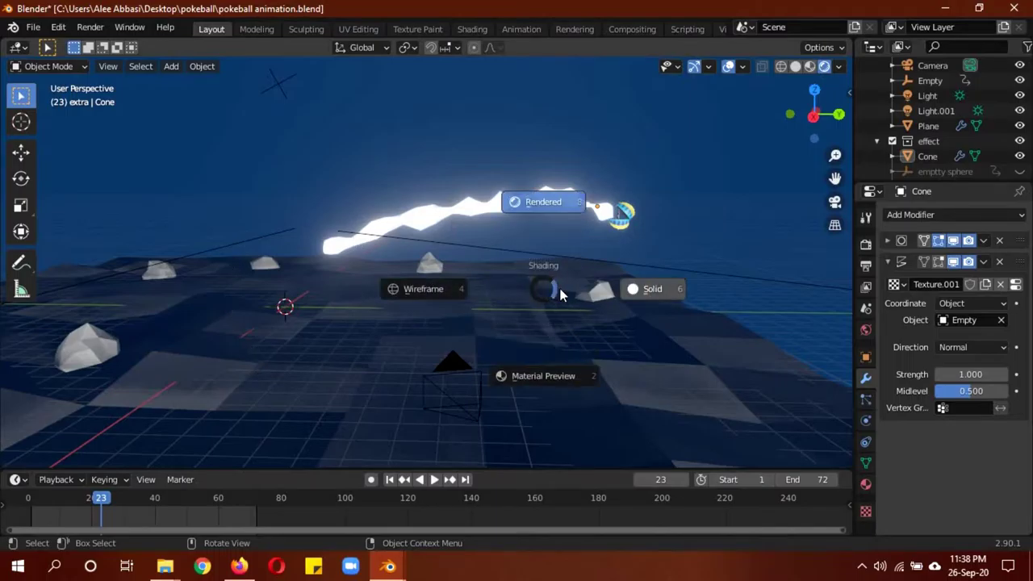
click(640, 287)
key(z)
key(8)
key(z)
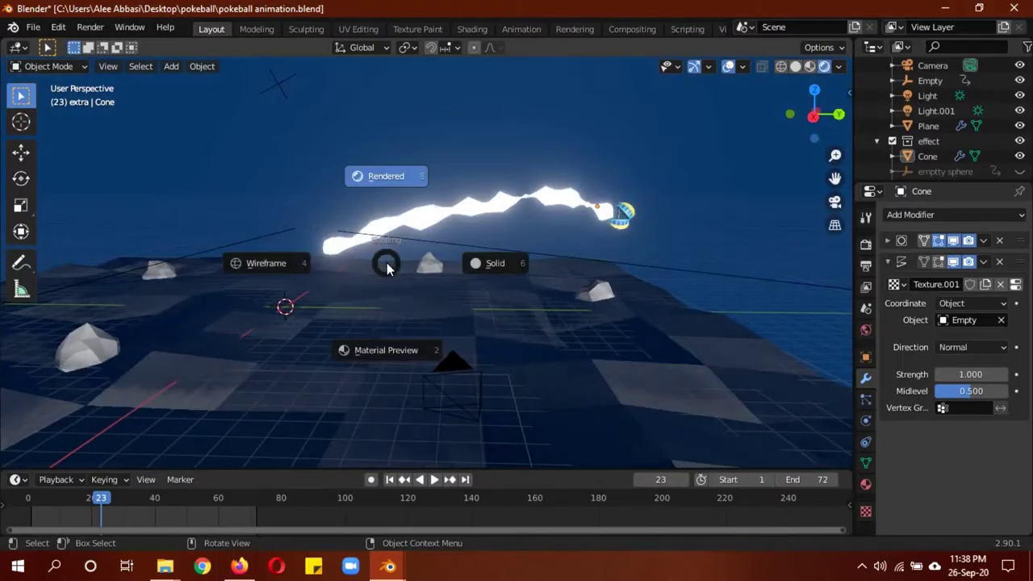
click(389, 176)
key(space)
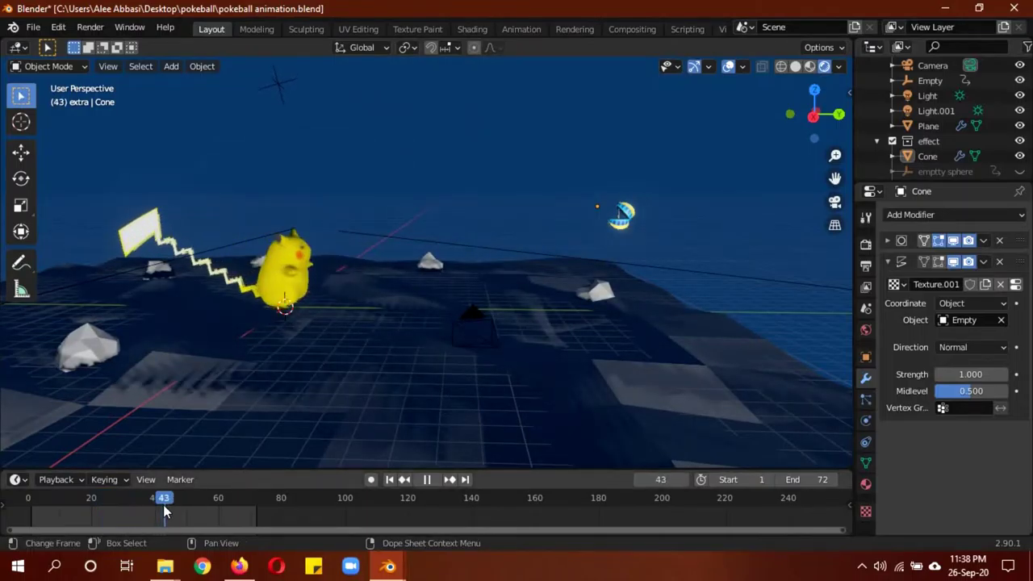
key(space)
Step: Select Pikachu's body mesh and review its Principled BSDF and Emission material
click(279, 273)
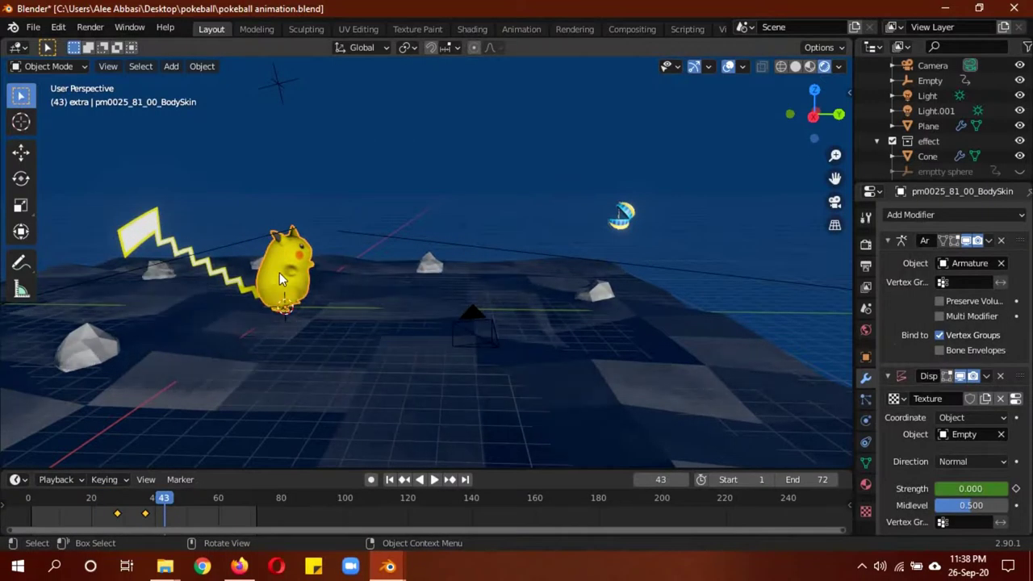
click(866, 484)
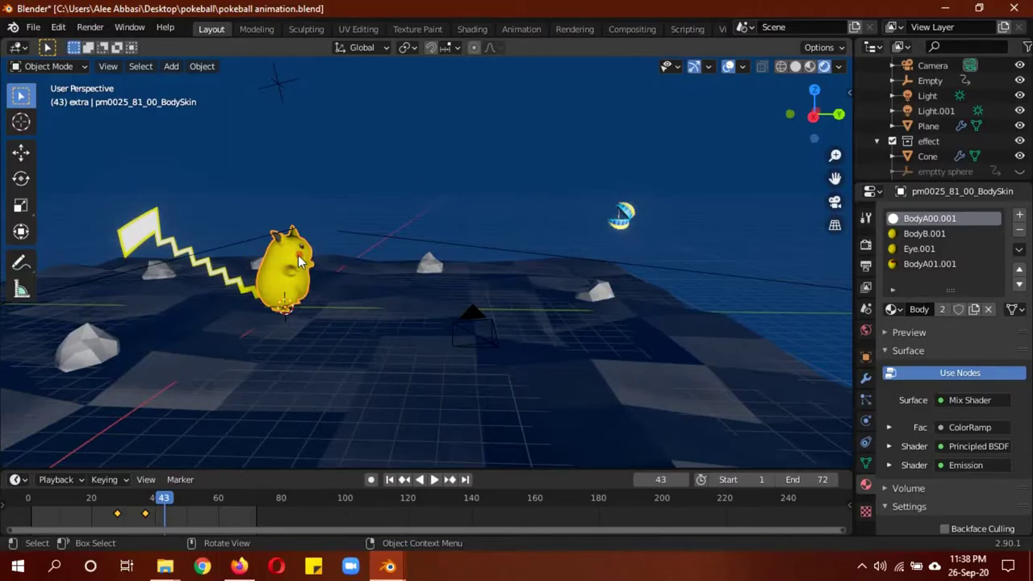
scroll(921, 425, down, 3)
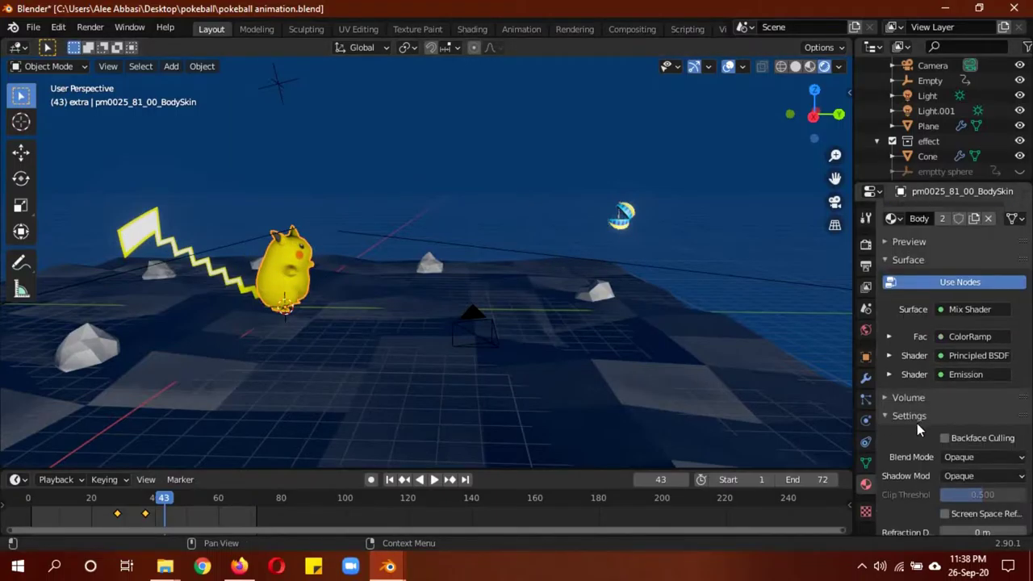
scroll(918, 428, up, 3)
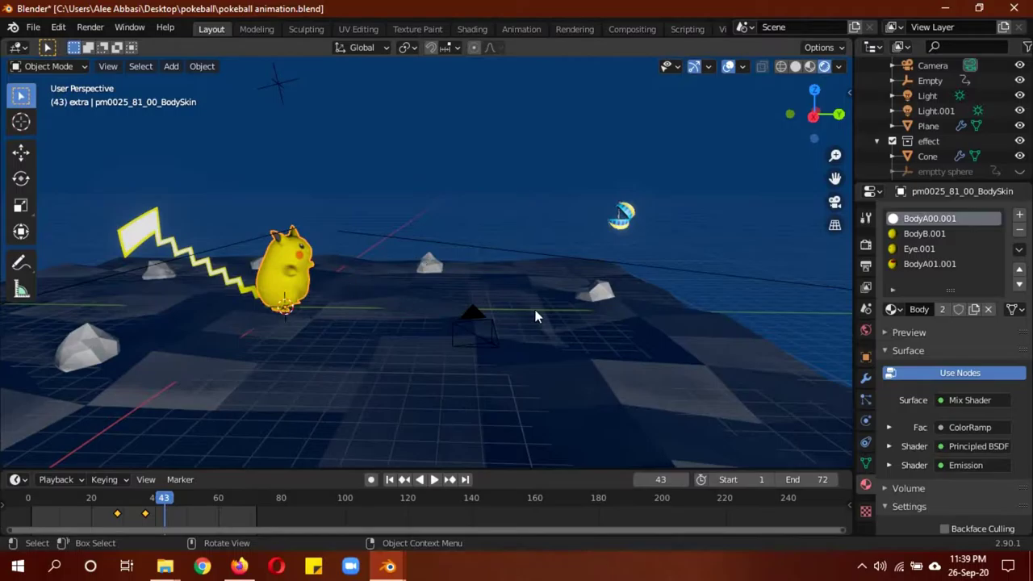
Step: Through the camera, scrub frames 28 to 38 to watch Pikachu glow, then select his armature
key(KP_0)
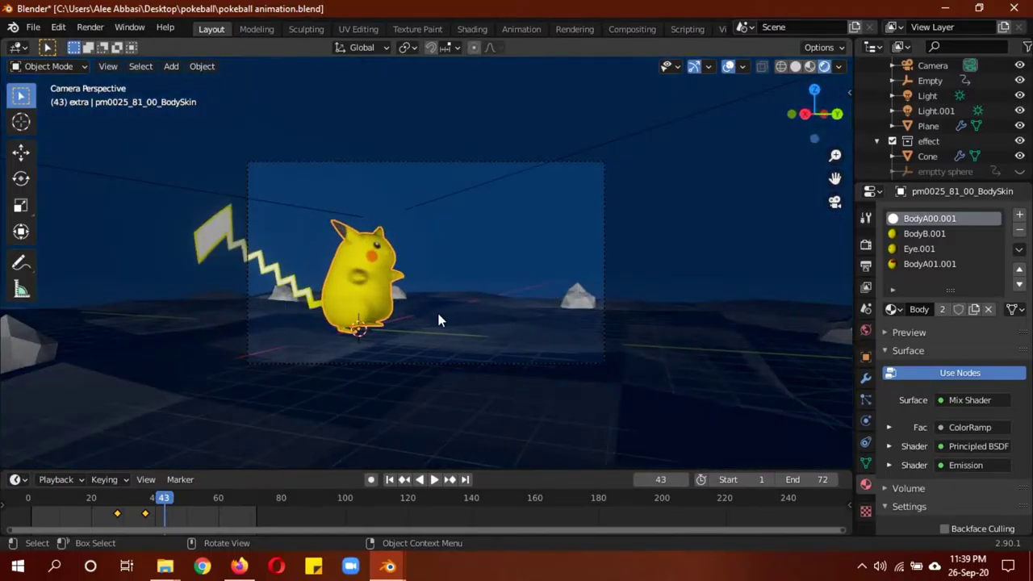
drag(163, 500, 117, 506)
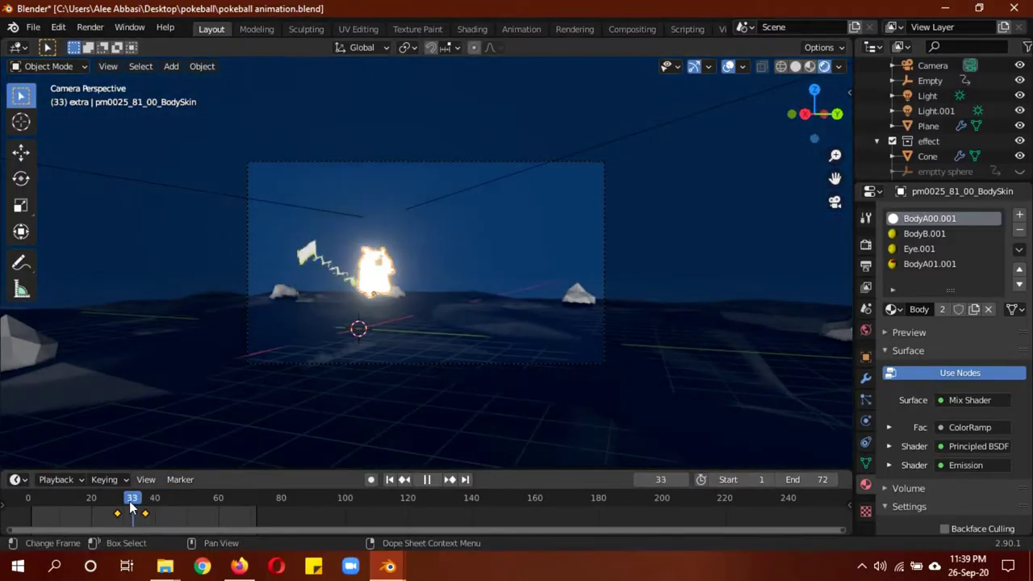
scroll(983, 129, down, 2)
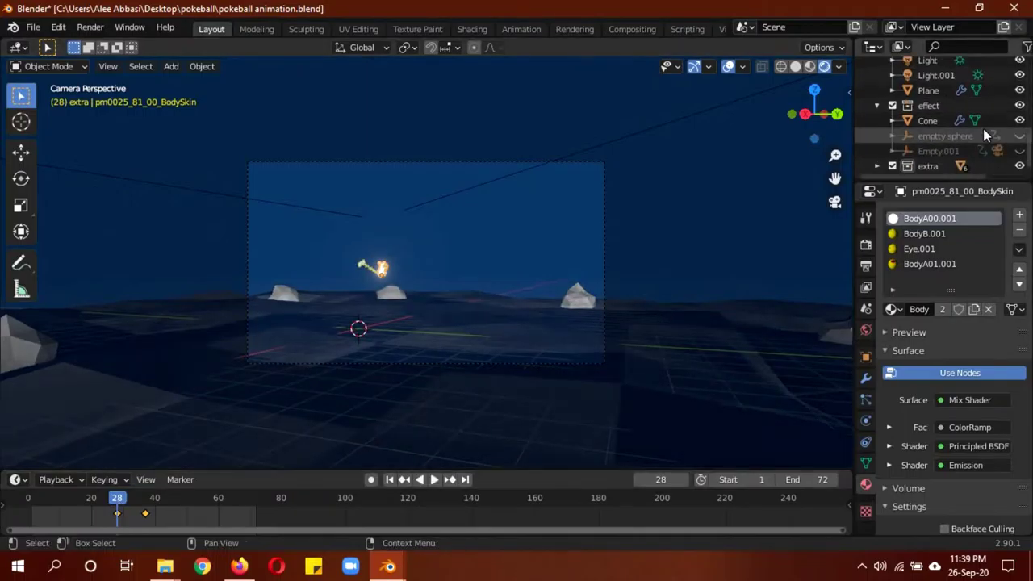
scroll(979, 108, down, 5)
scroll(987, 93, down, 2)
scroll(981, 81, up, 2)
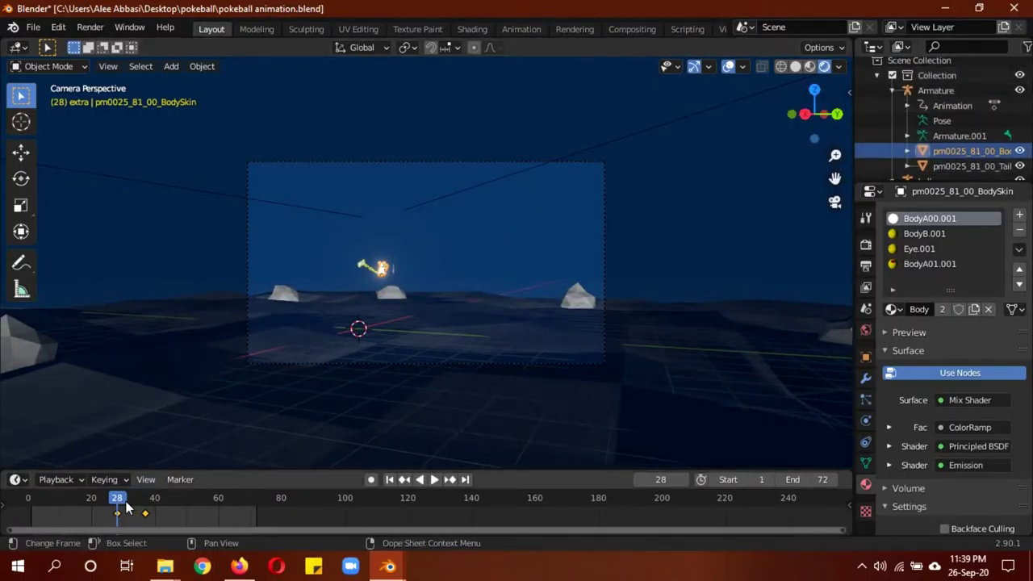
drag(121, 505, 150, 504)
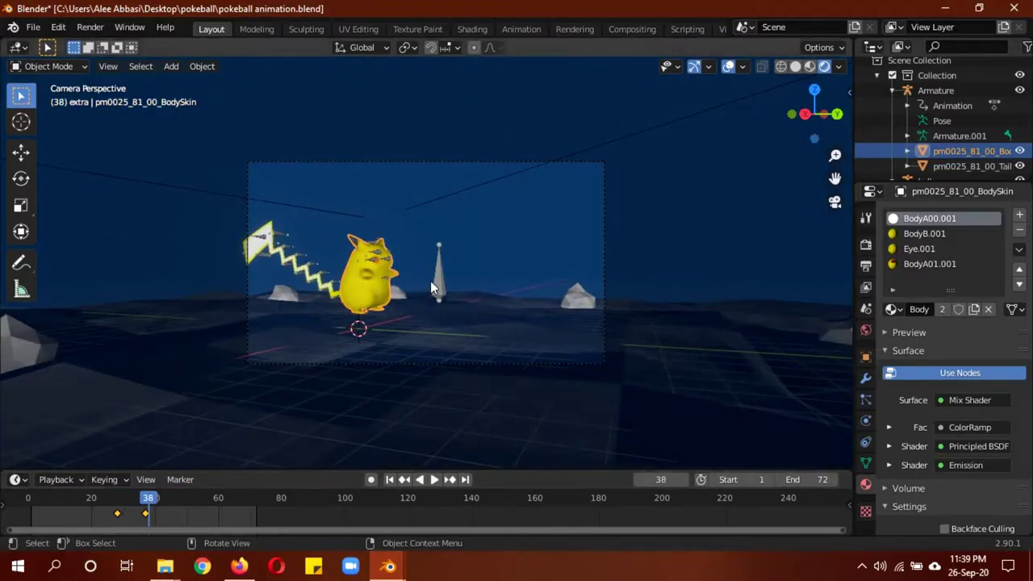
click(432, 279)
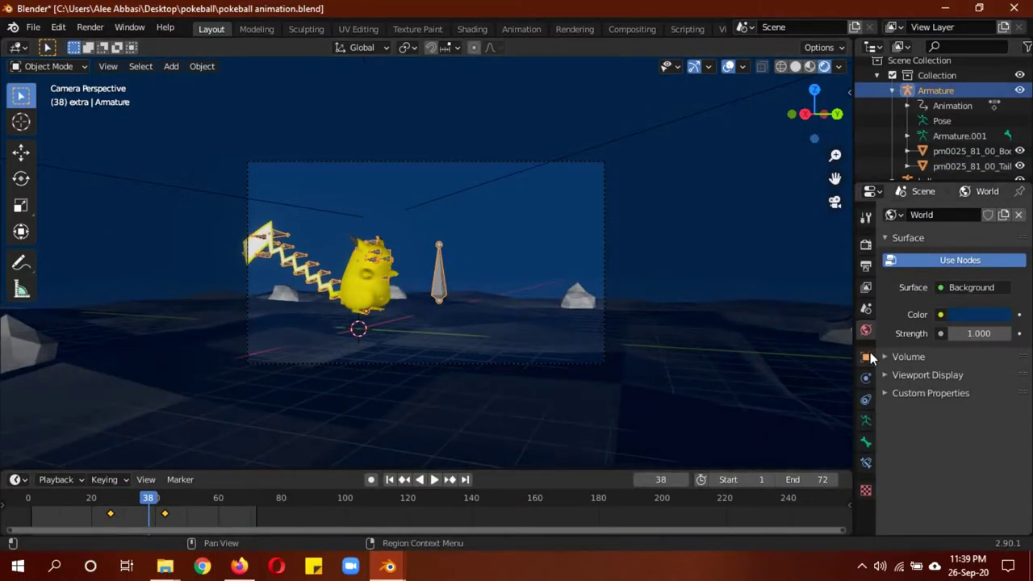
Step: Show the armature's transform values and play through the shrink between frames 27 and 43
click(868, 356)
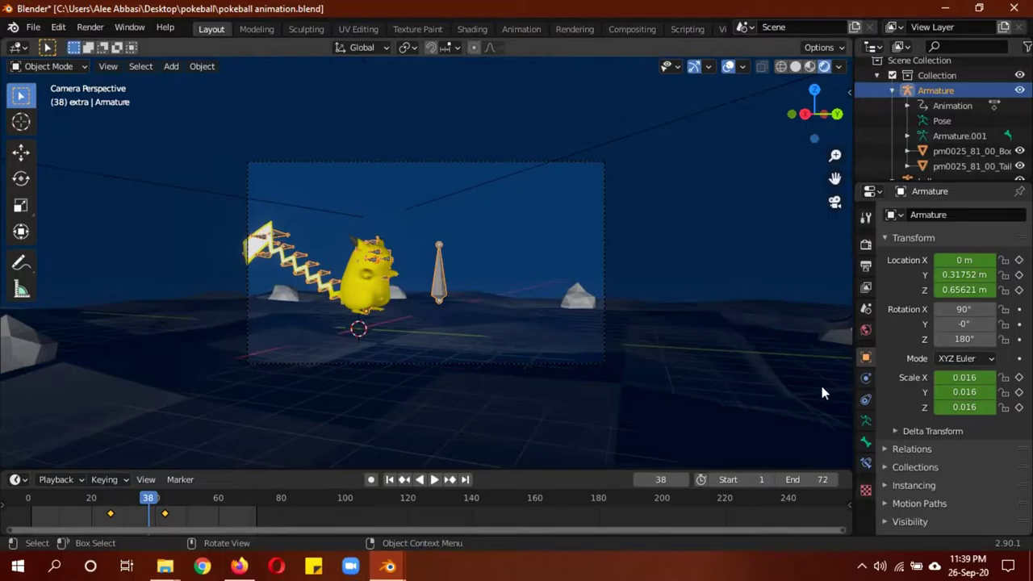
mouse_move(148, 506)
mouse_down()
mouse_move(104, 504)
mouse_move(183, 505)
mouse_move(166, 504)
mouse_up()
key(space)
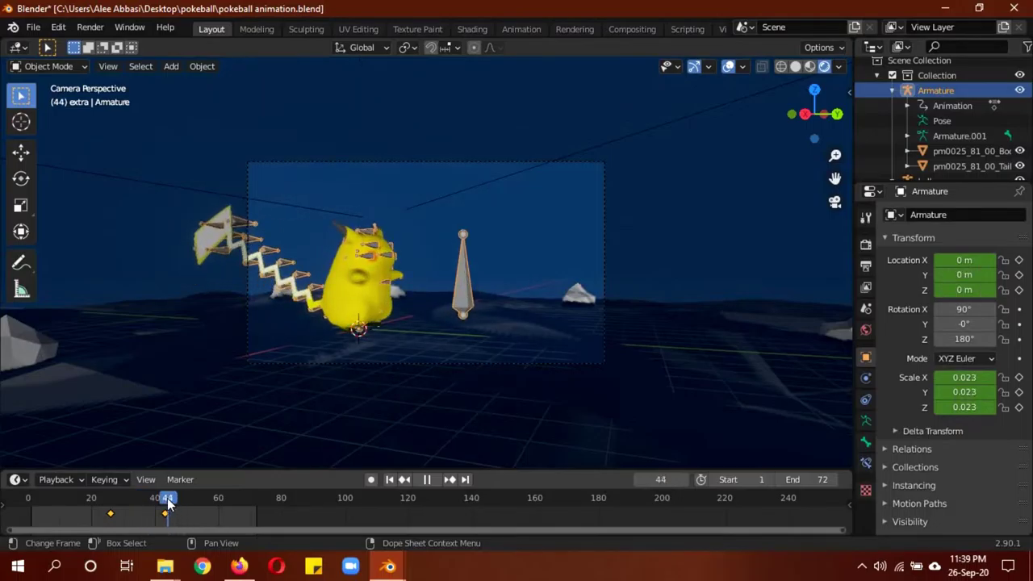
mouse_move(166, 504)
mouse_down()
mouse_move(110, 503)
mouse_move(253, 500)
mouse_move(113, 501)
mouse_up()
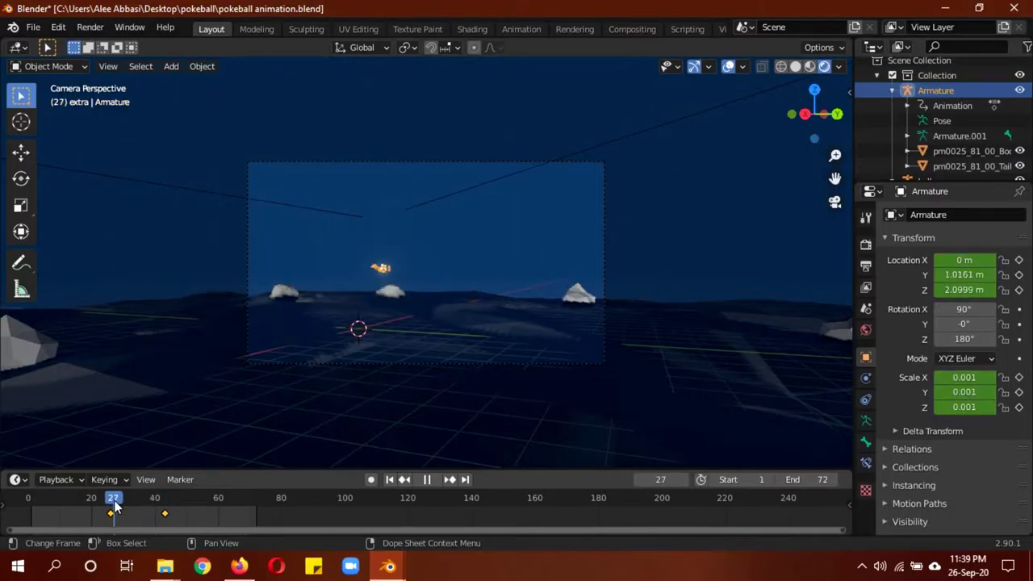
Step: Switch to solid shading at frame 43 and select the long wavy beam Cone
key(space)
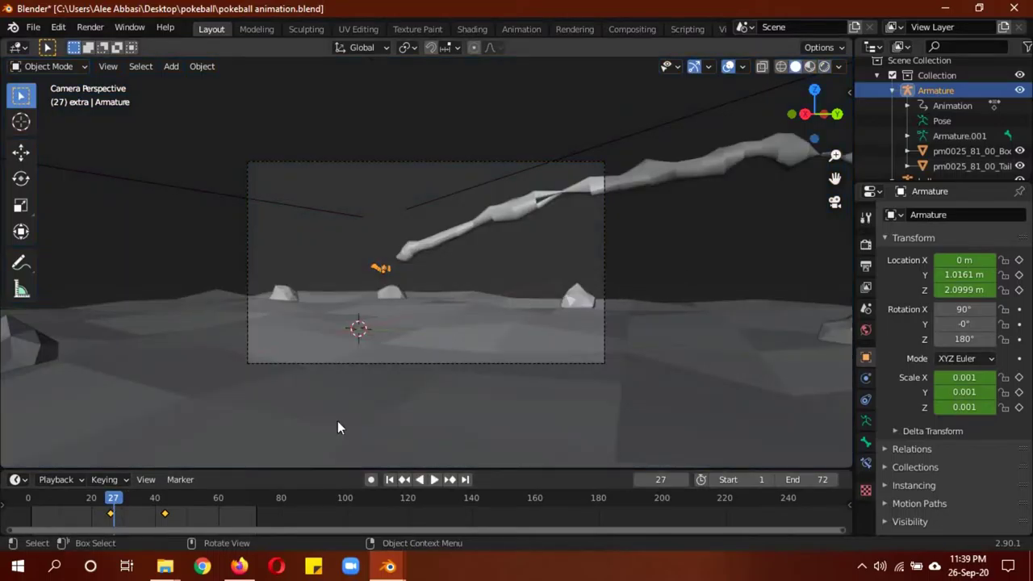
click(166, 502)
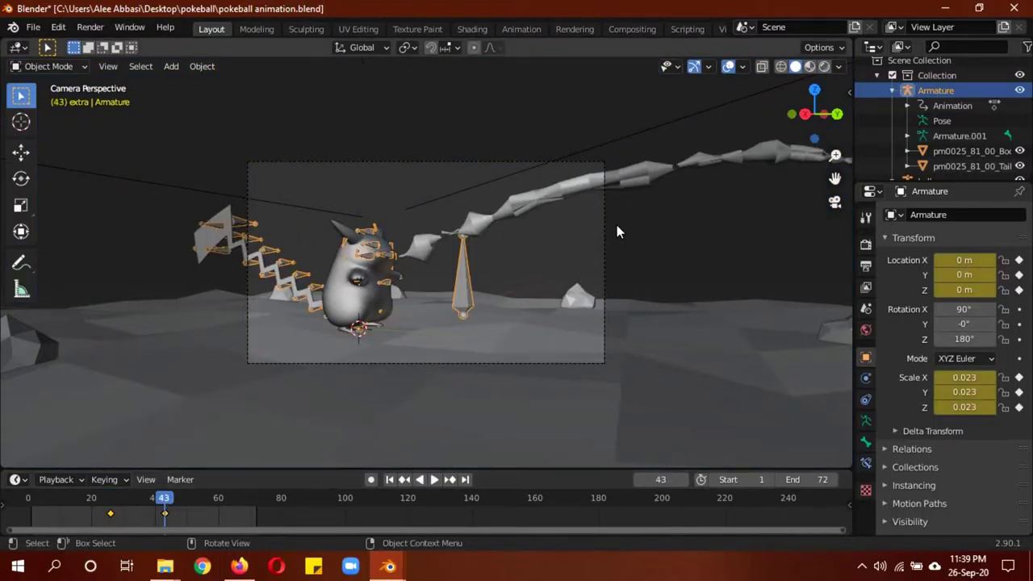
scroll(633, 238, down, 2)
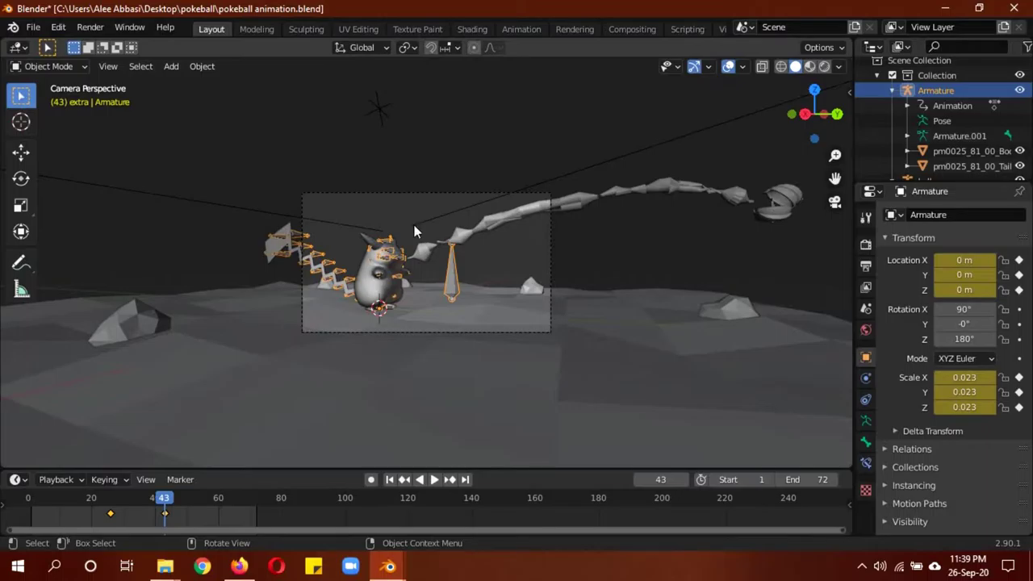
click(565, 172)
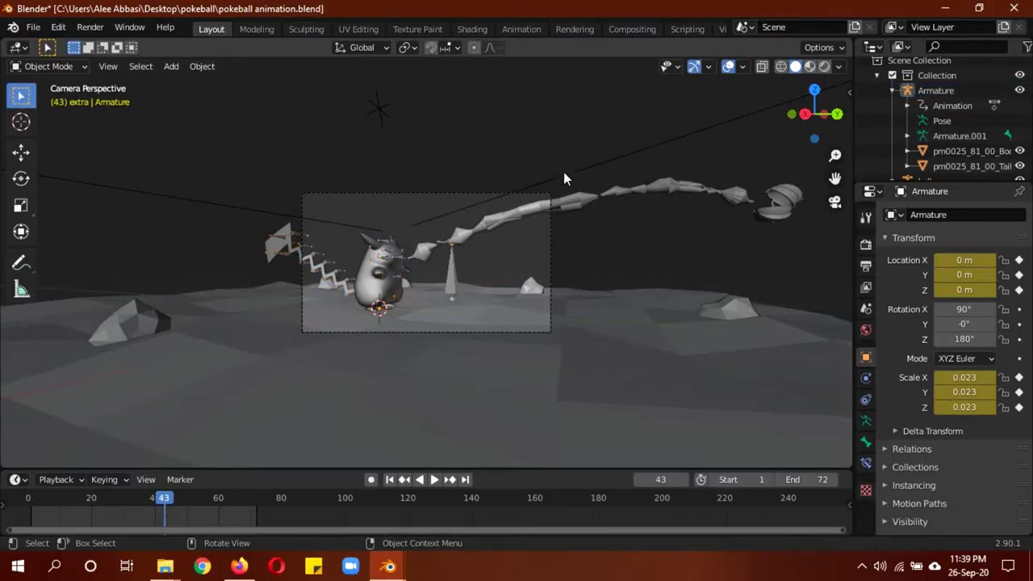
click(634, 192)
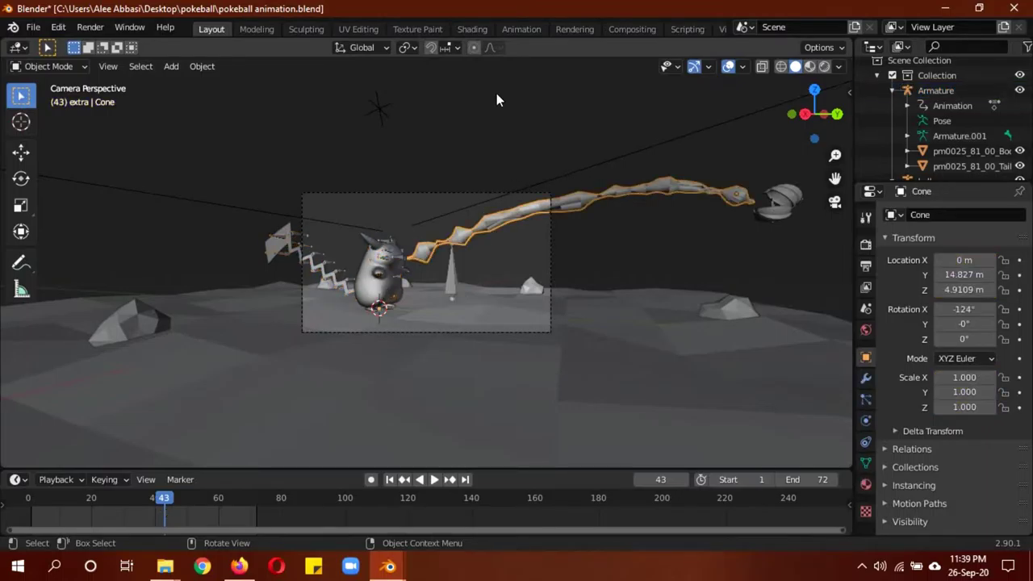
Step: In the Shading workspace, reposition the emit wave's Mix Shader and Transparent BSDF nodes
click(472, 29)
scroll(537, 388, up, 3)
middle_drag(595, 454, 629, 501)
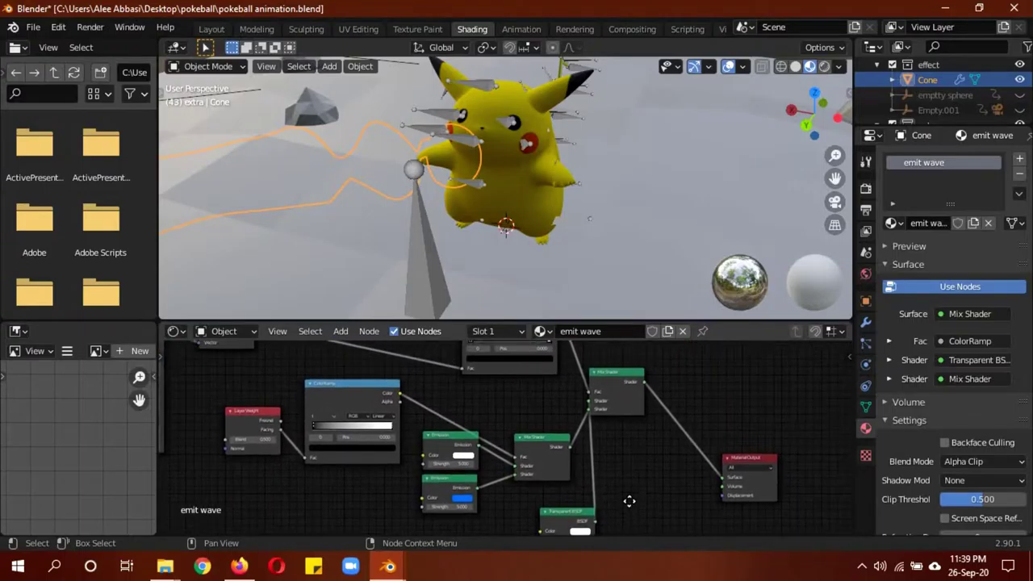
scroll(544, 443, down, 1)
scroll(484, 404, down, 1)
middle_drag(456, 383, 507, 414)
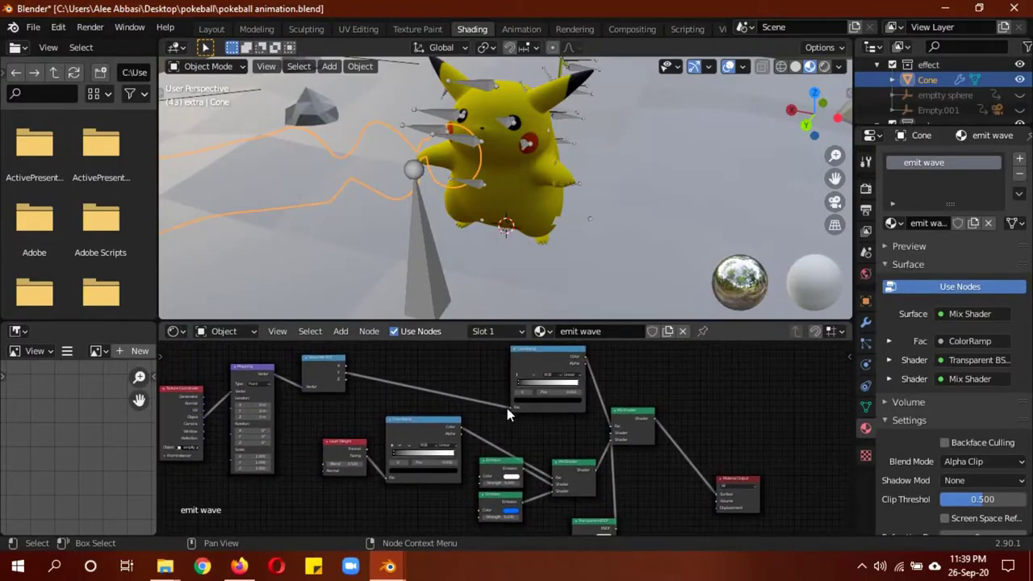
middle_drag(582, 444, 477, 401)
drag(534, 375, 557, 421)
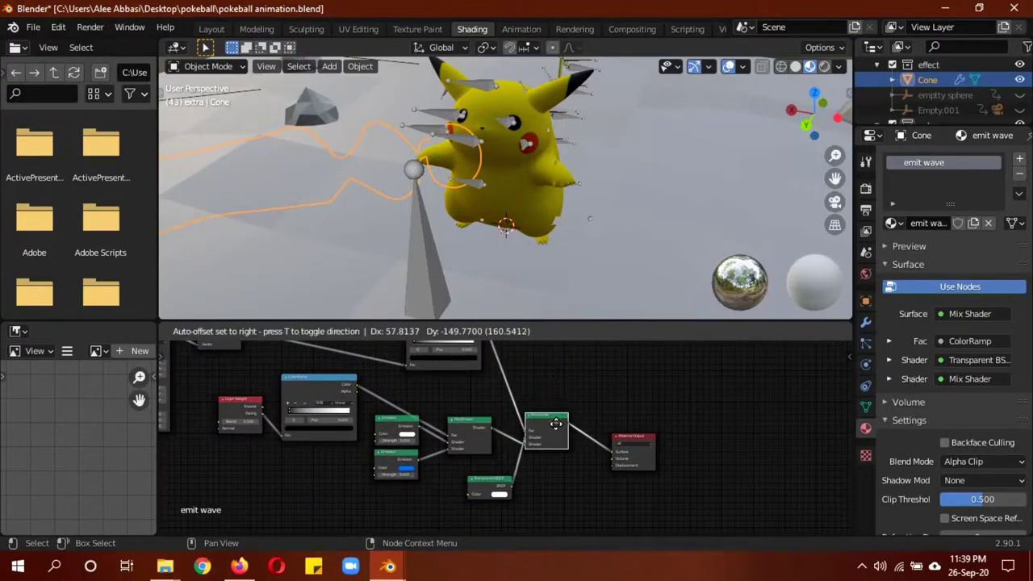
drag(488, 488, 492, 414)
Step: Spread apart the upper and lower Emission nodes
scroll(587, 440, up, 1)
scroll(588, 440, up, 2)
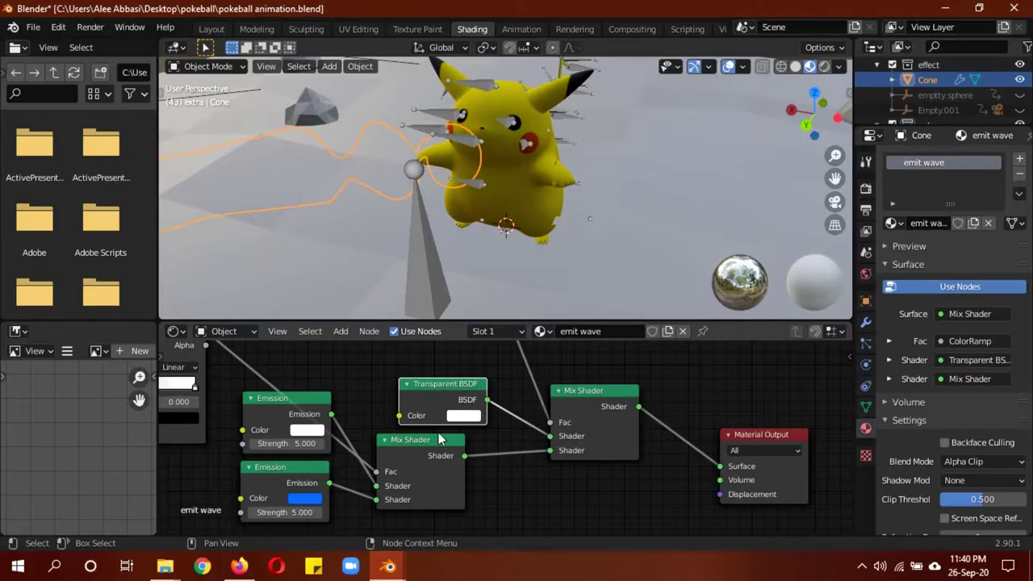
drag(260, 410, 246, 440)
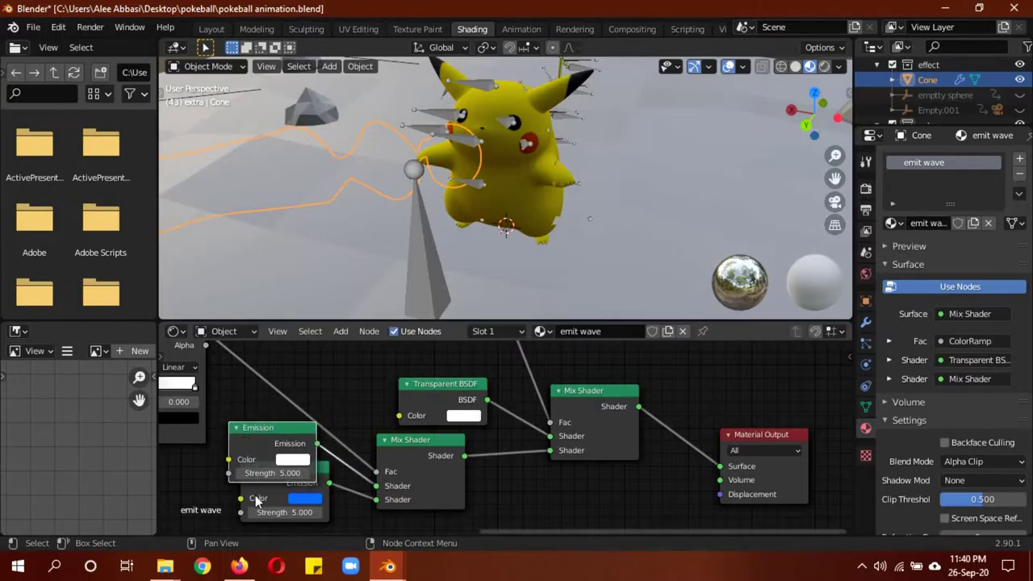
drag(257, 501, 243, 534)
scroll(530, 456, down, 1)
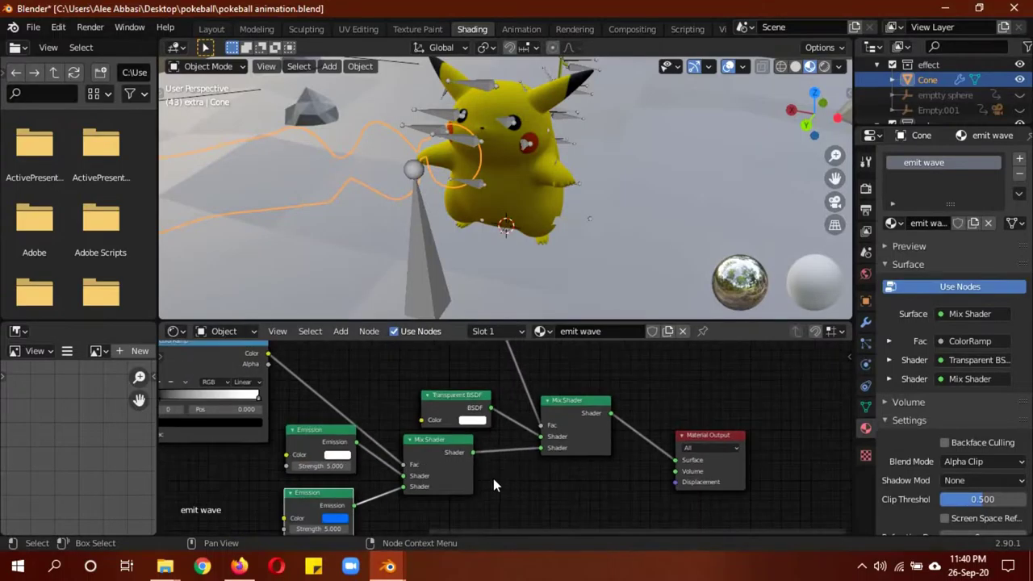
scroll(493, 479, down, 2)
Step: Check the render settings and nudge the Separate XYZ node slightly to the right
click(865, 189)
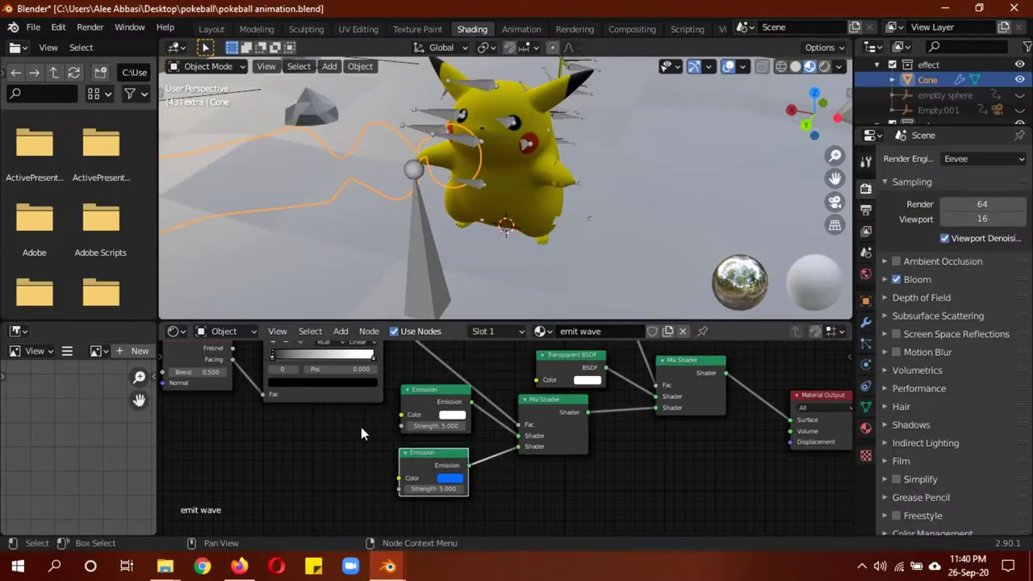
middle_drag(361, 428, 465, 479)
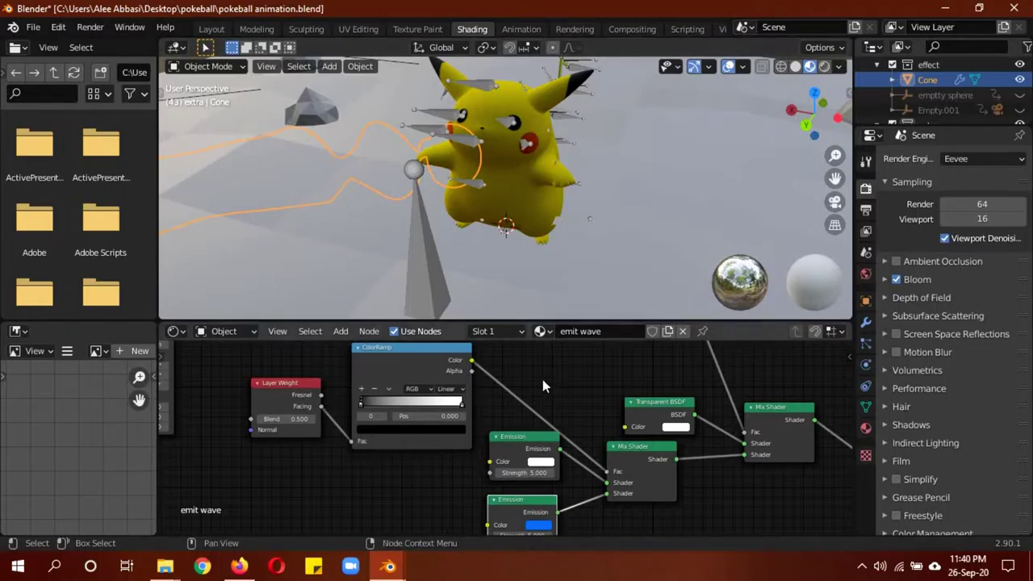
middle_drag(600, 394, 387, 515)
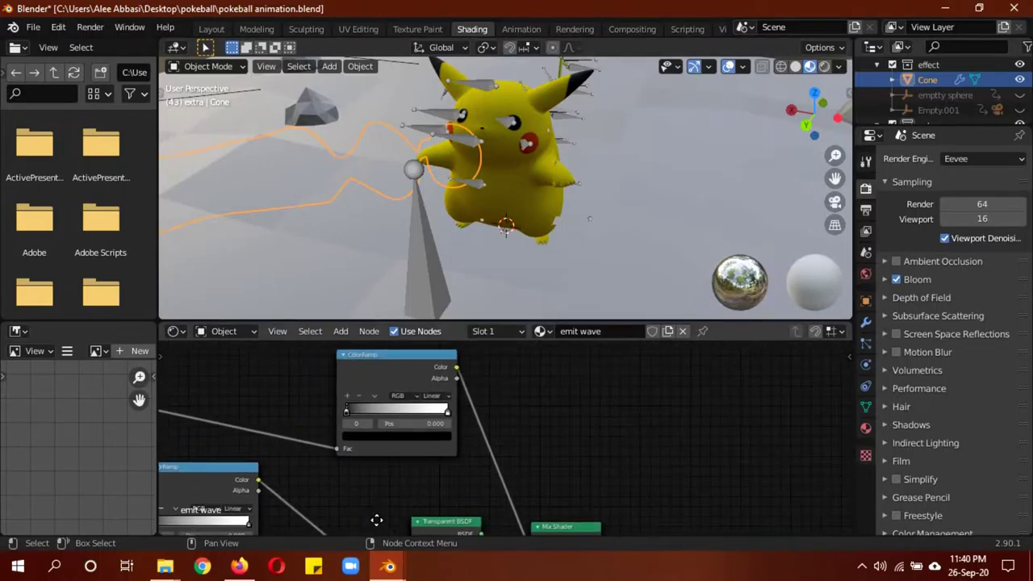
scroll(559, 386, down, 2)
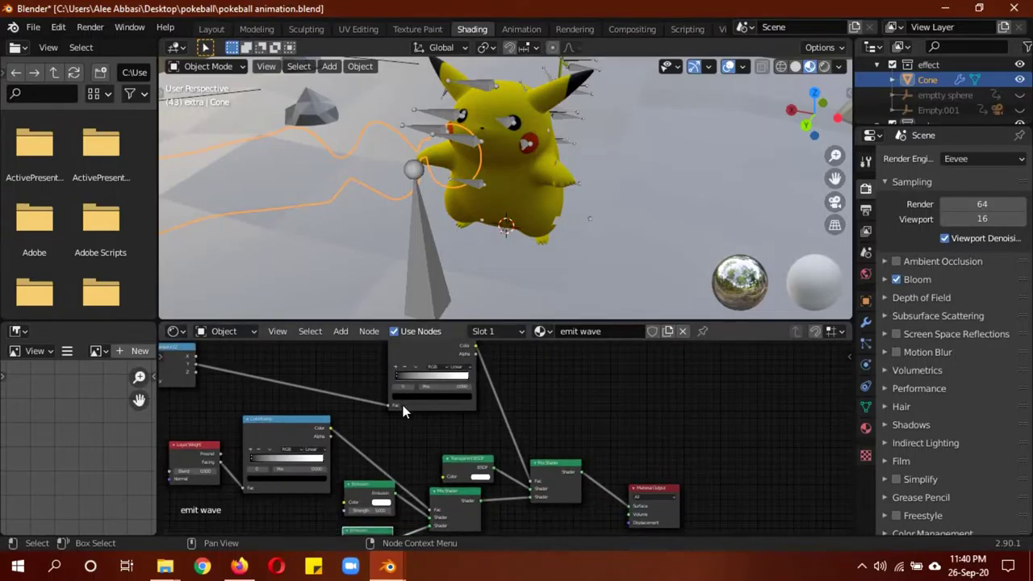
middle_drag(409, 414, 676, 431)
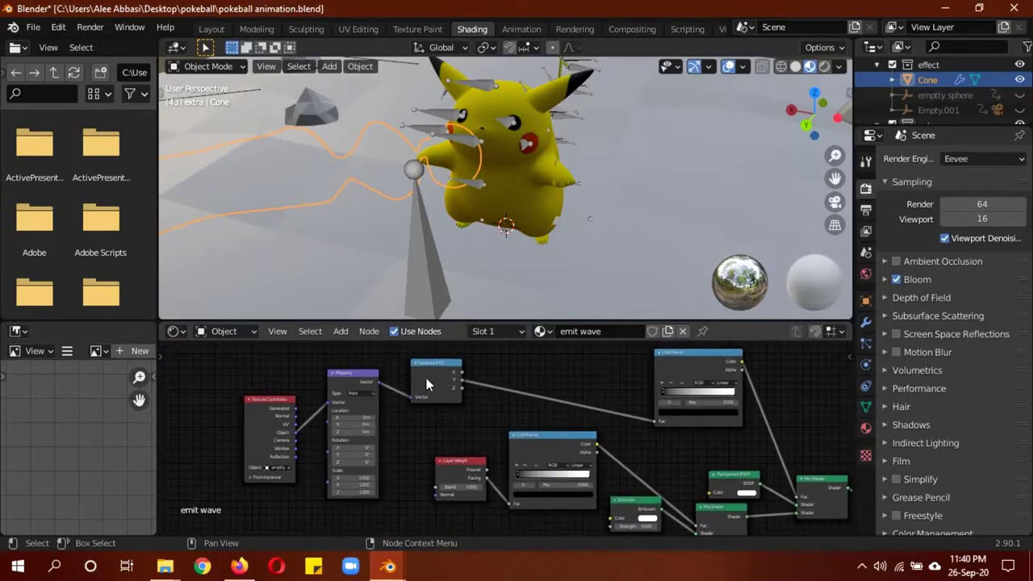
drag(459, 388, 514, 392)
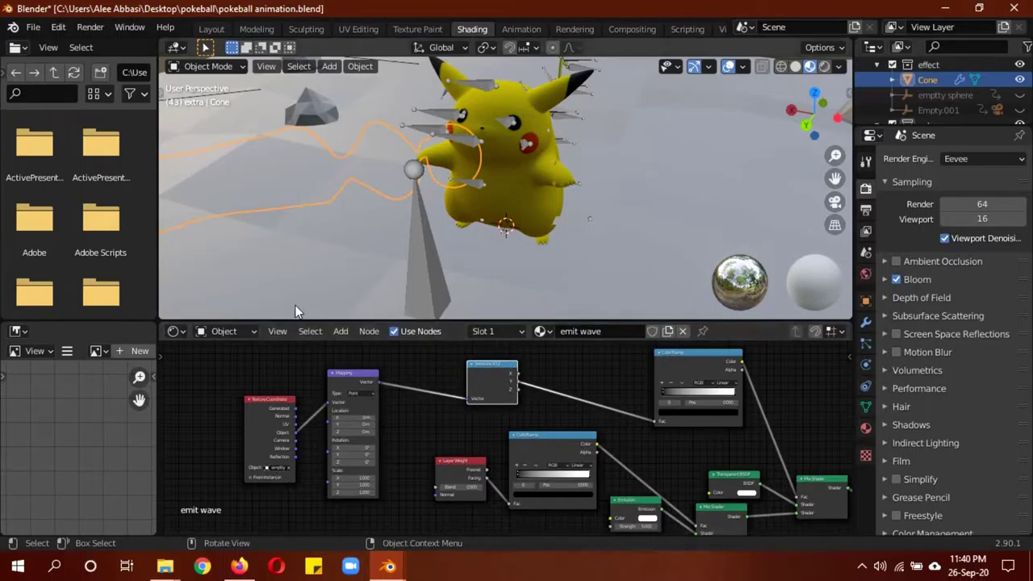
Step: Back in Layout, unhide emptty sphere and Empty.001 in the Outliner
click(212, 30)
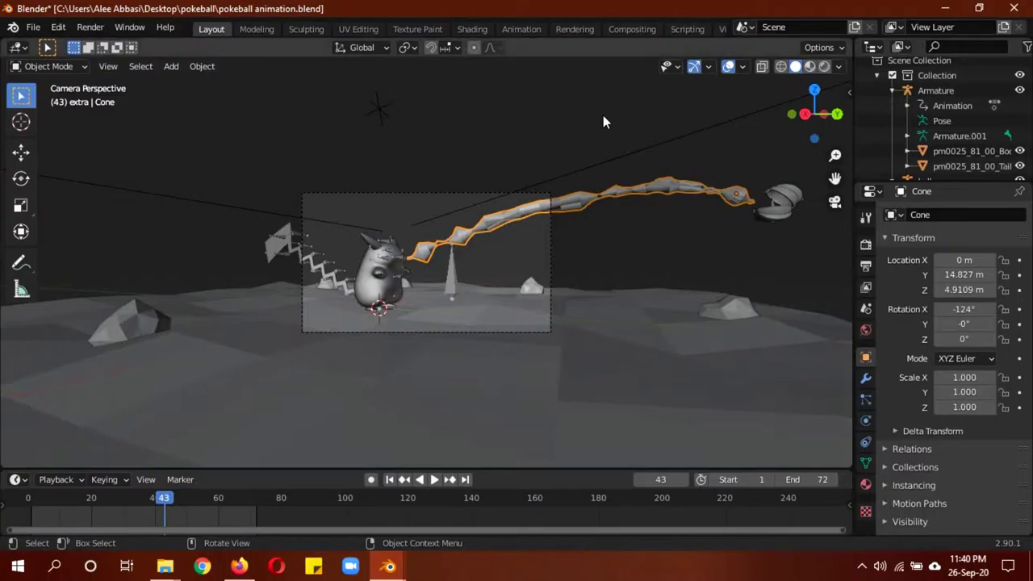
scroll(945, 130, down, 3)
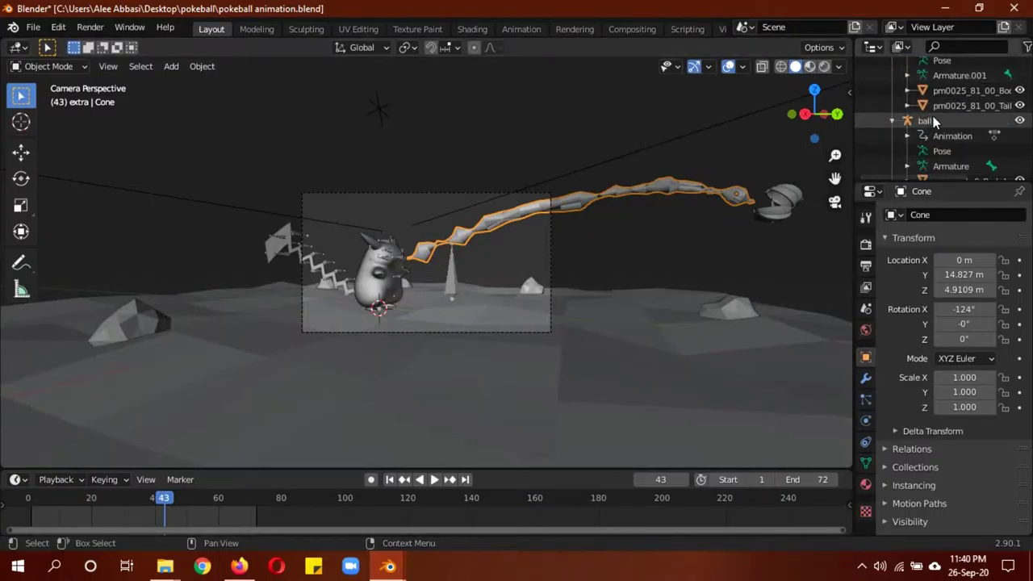
scroll(936, 125, down, 3)
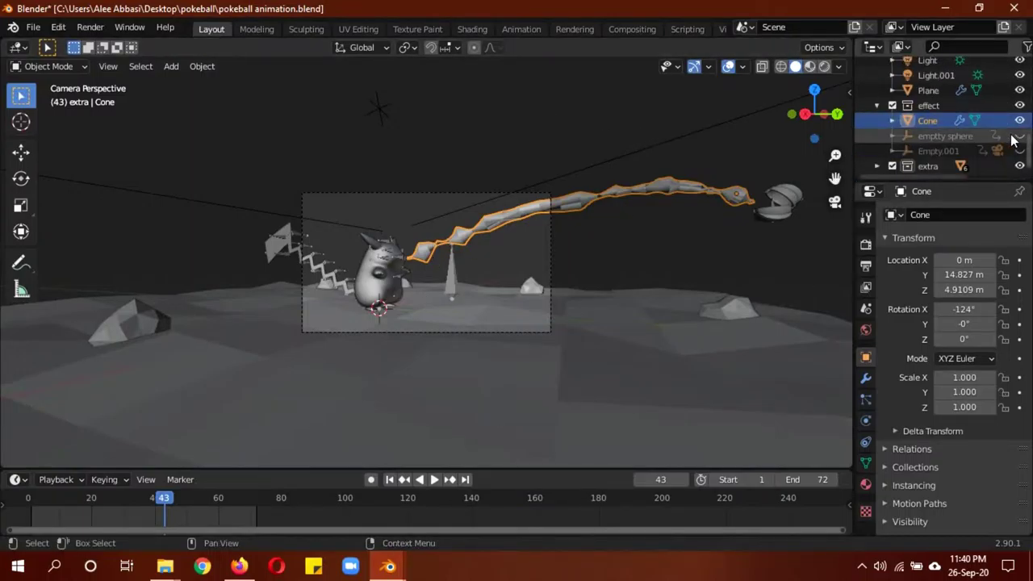
click(1019, 135)
click(1019, 151)
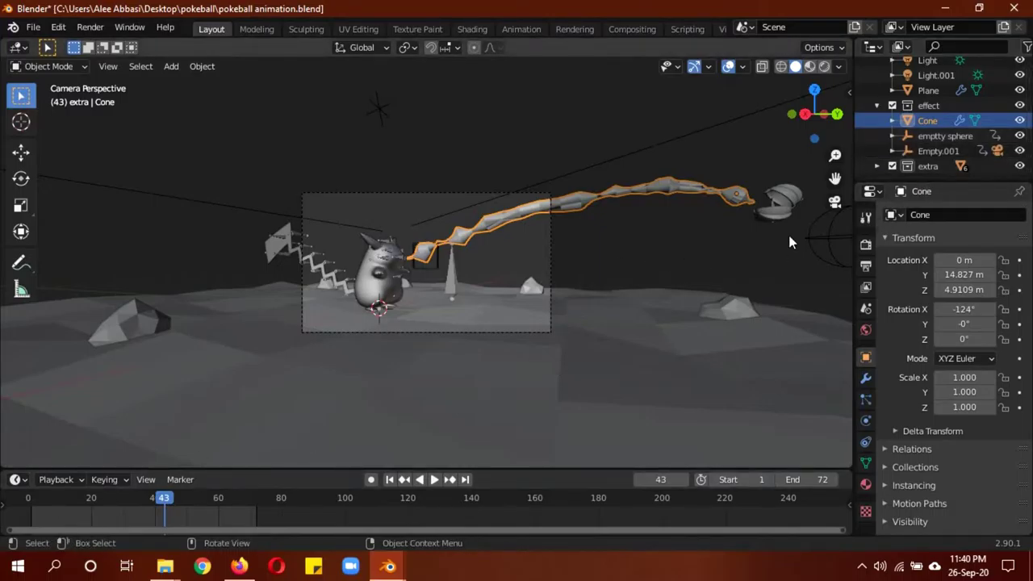
Step: Rewind to frame 13, play the beam in rendered shading to frame 26, and select emptty sphere
drag(164, 501, 98, 502)
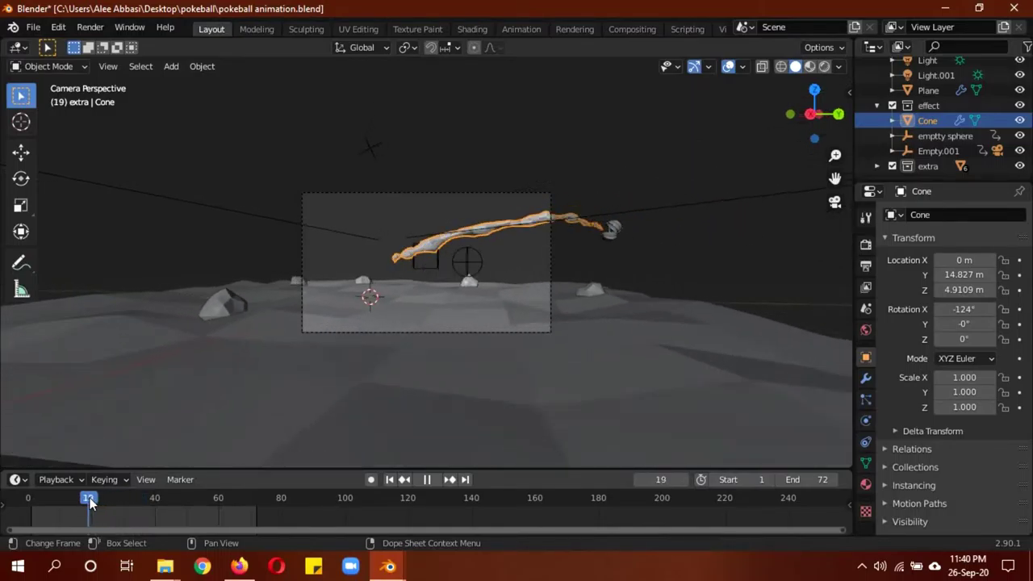
drag(98, 502, 76, 498)
key(z)
click(397, 277)
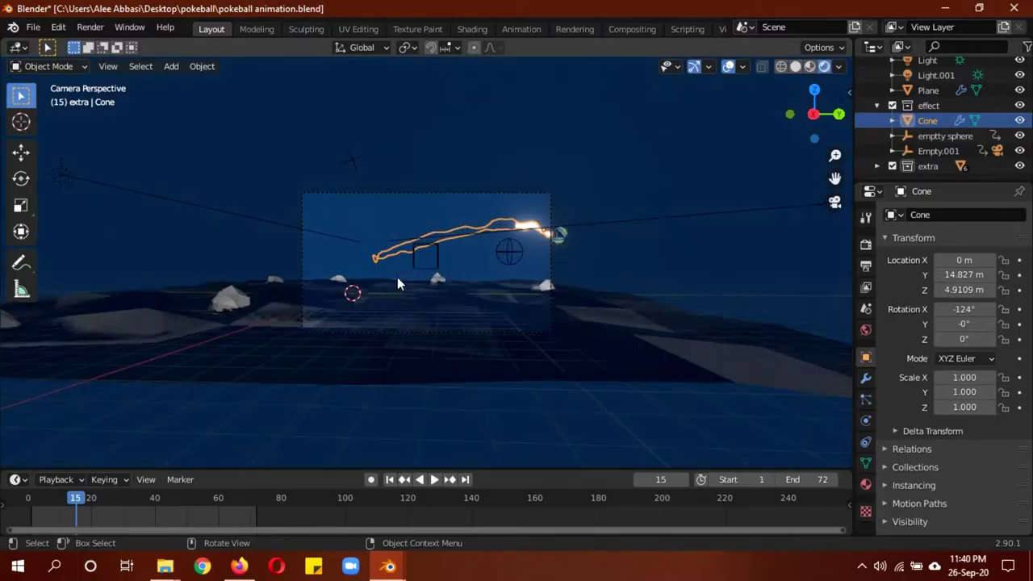
key(space)
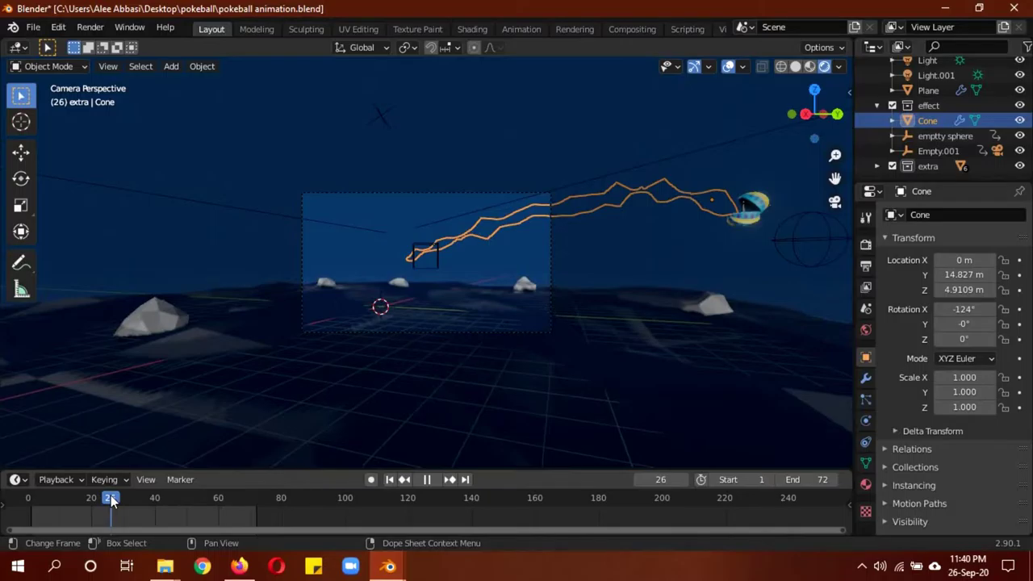
drag(110, 500, 110, 501)
key(space)
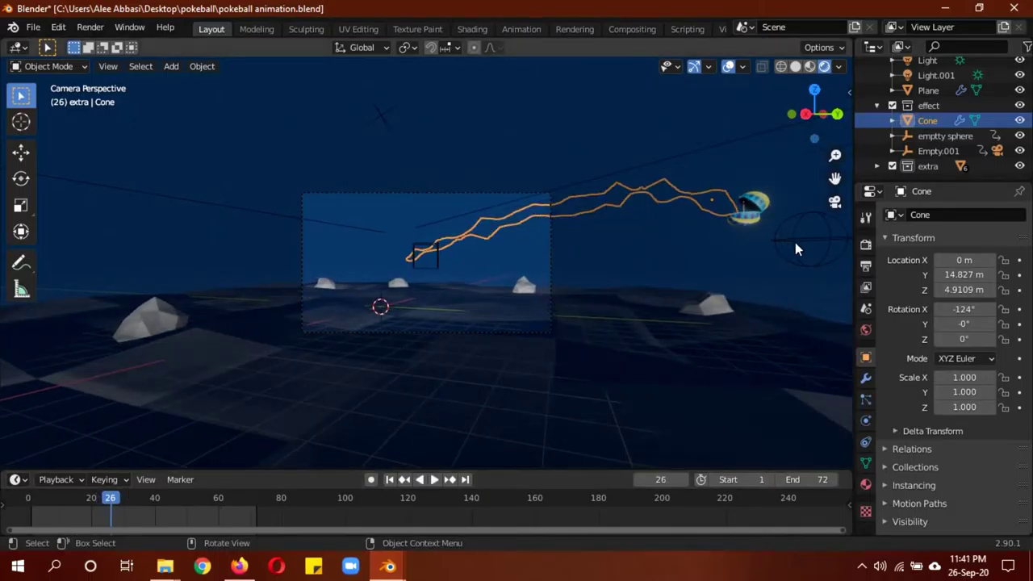
click(795, 242)
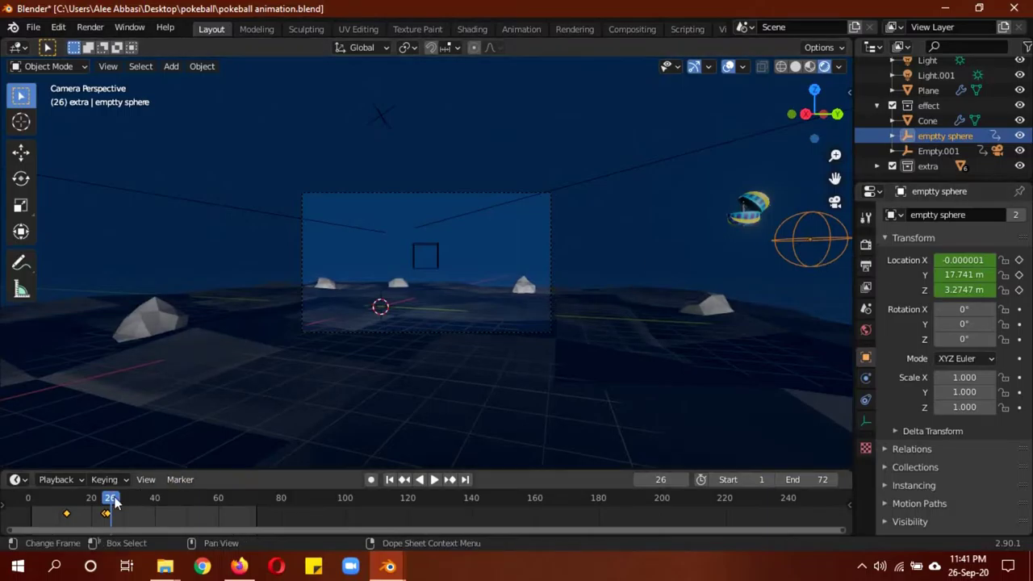
drag(109, 501, 69, 503)
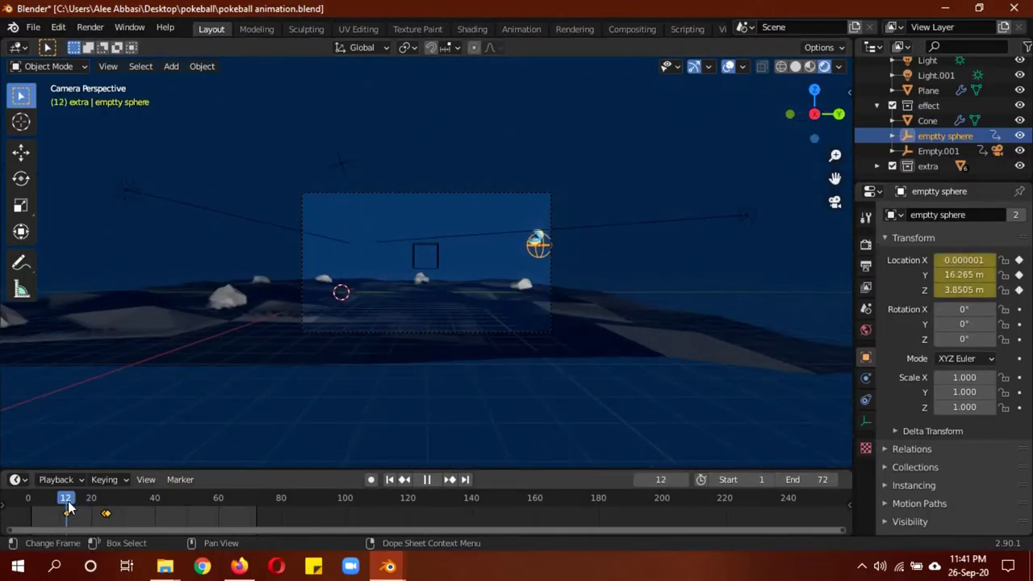
key(space)
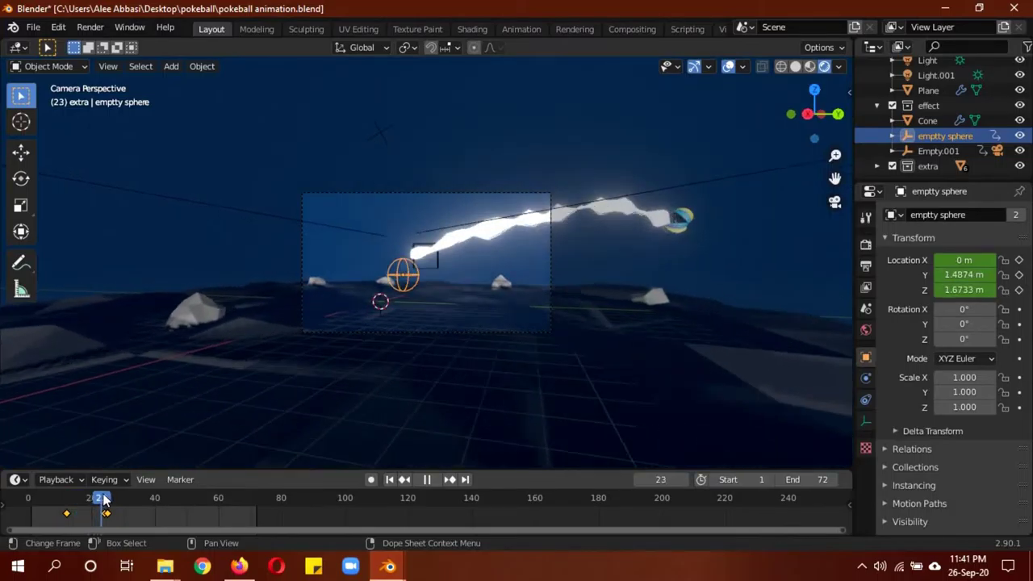
key(space)
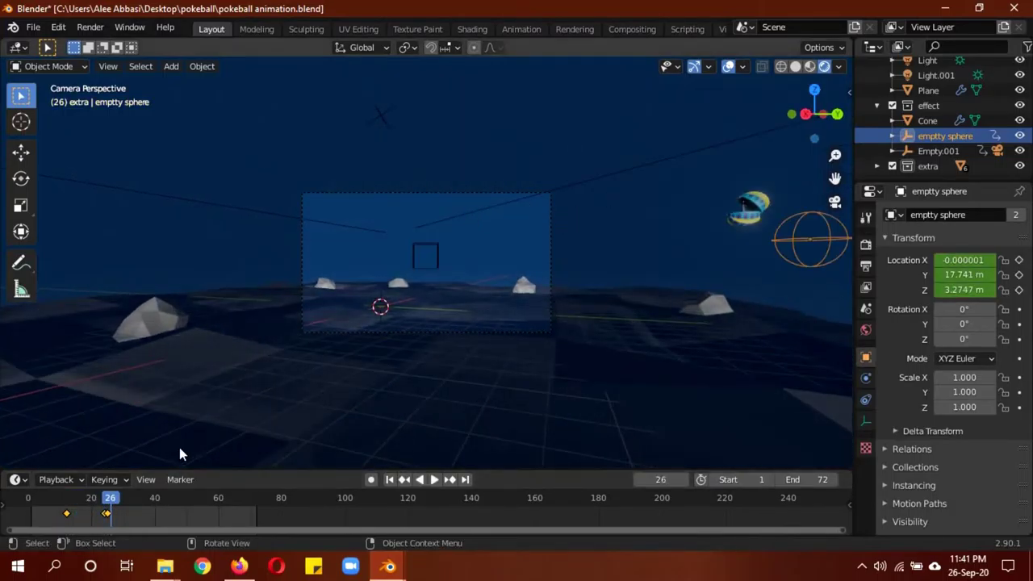
key(space)
click(109, 498)
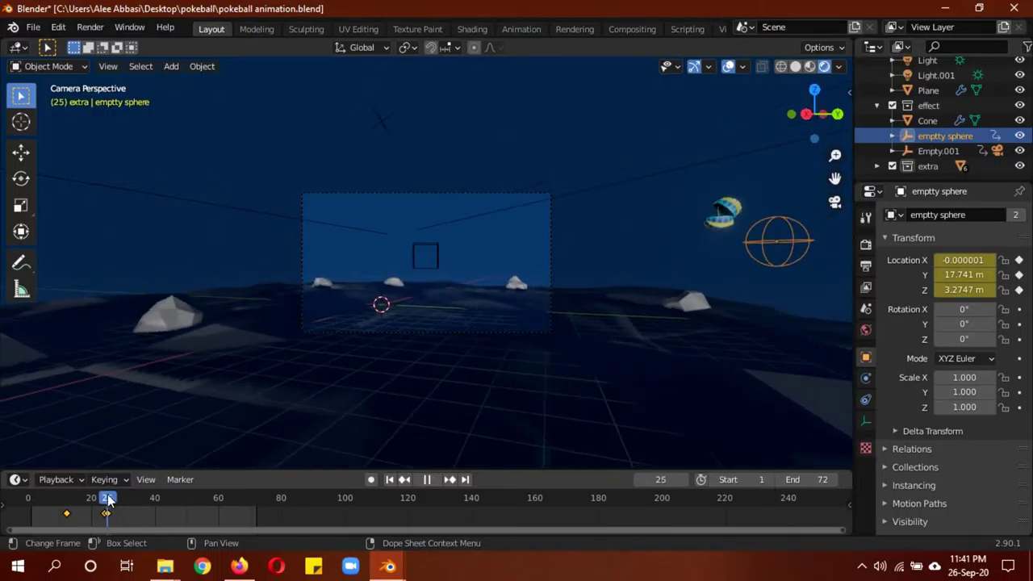
drag(109, 498, 146, 500)
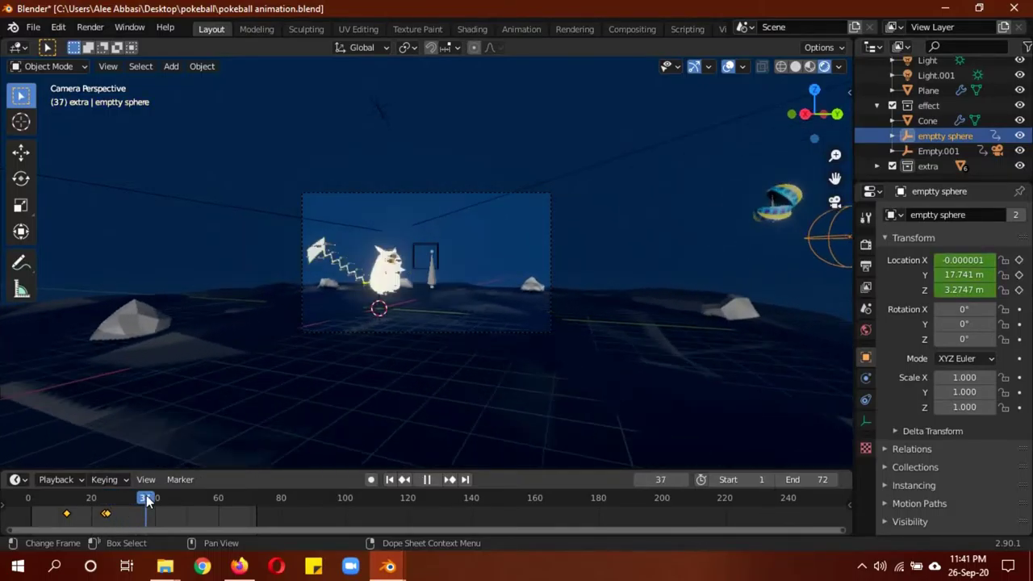
drag(146, 499, 109, 498)
key(space)
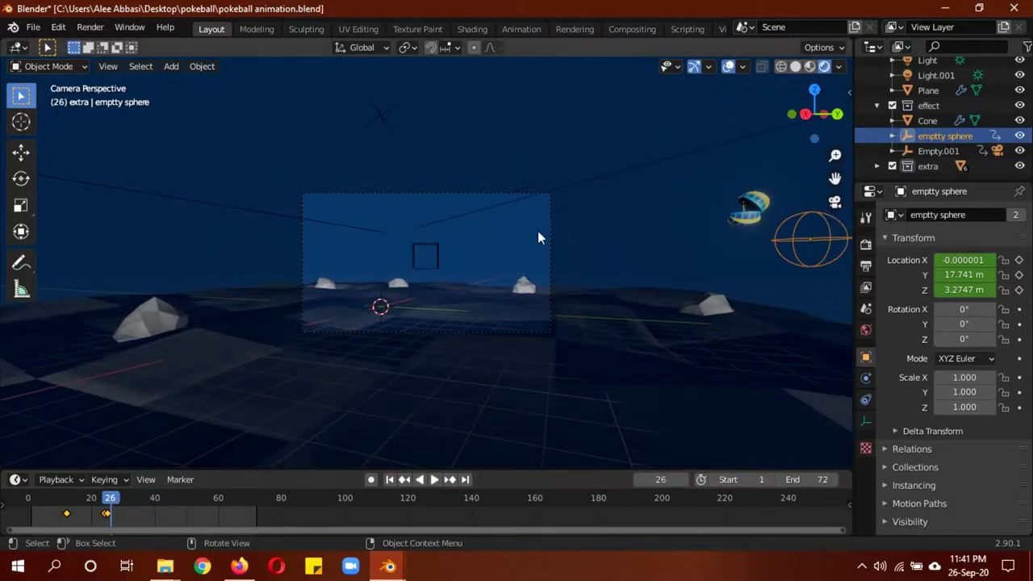
click(498, 231)
click(473, 29)
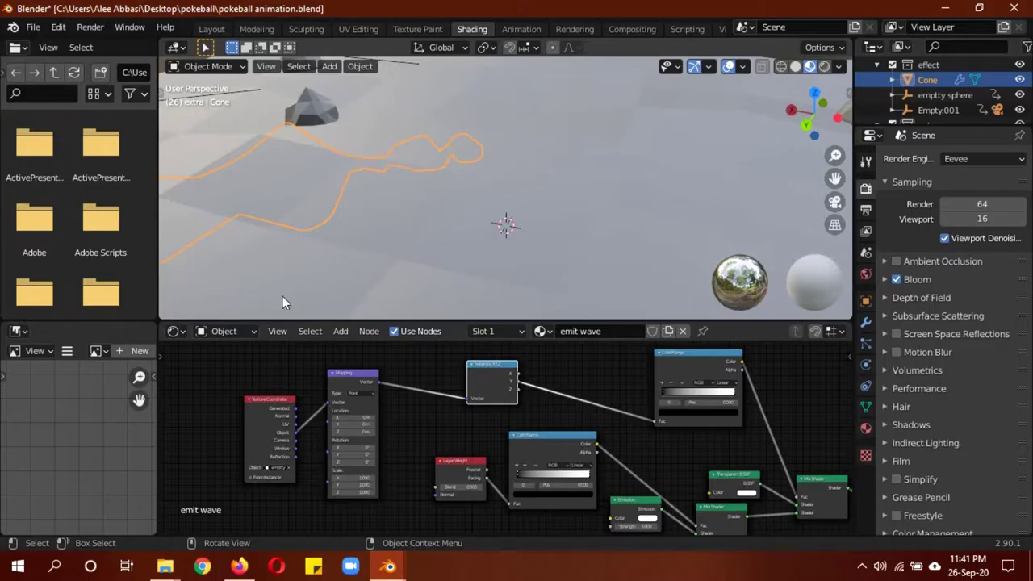
mouse_move(416, 192)
middle_down()
mouse_move(383, 209)
mouse_move(533, 180)
mouse_move(522, 179)
middle_up()
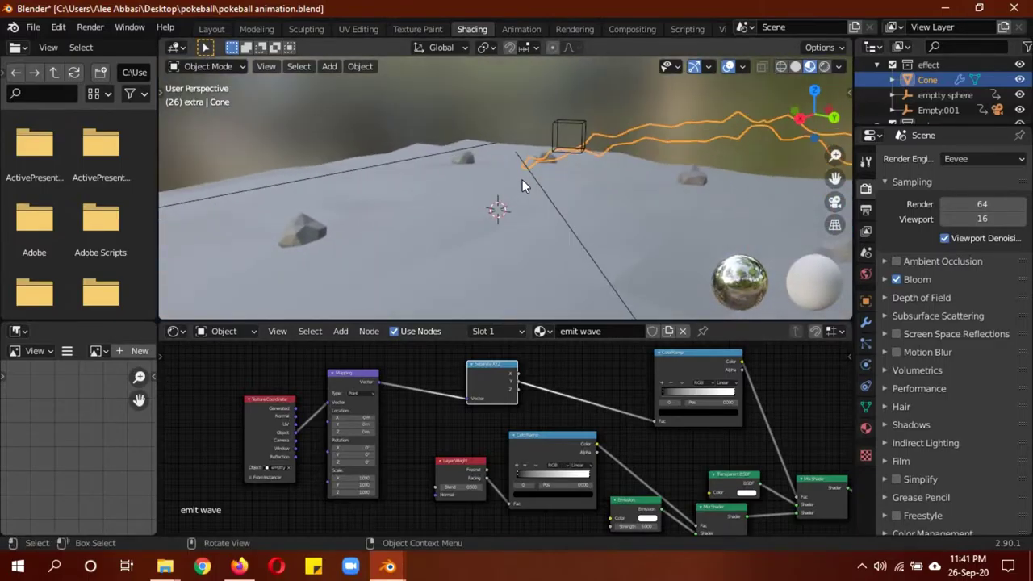
key(Home)
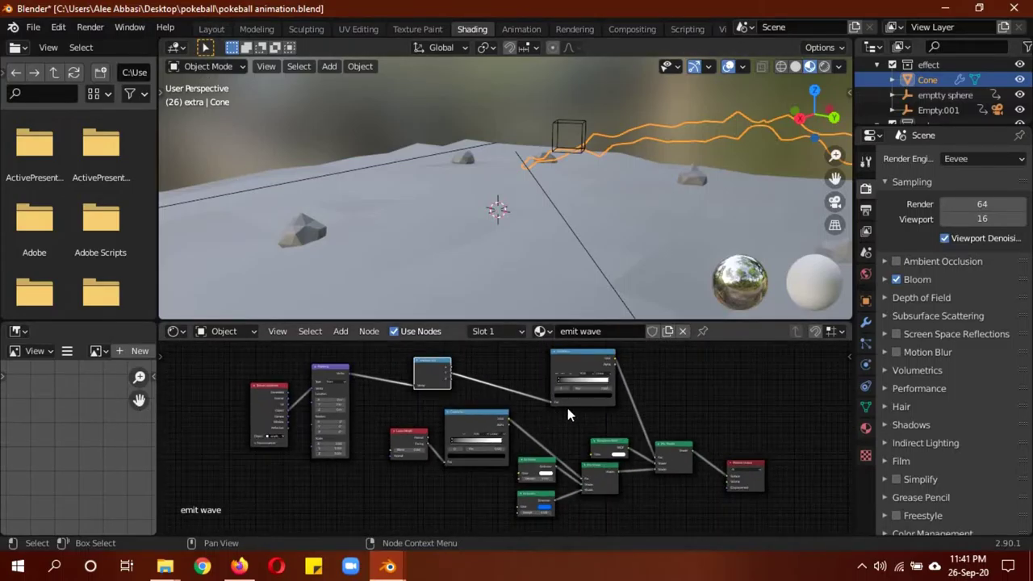
click(213, 29)
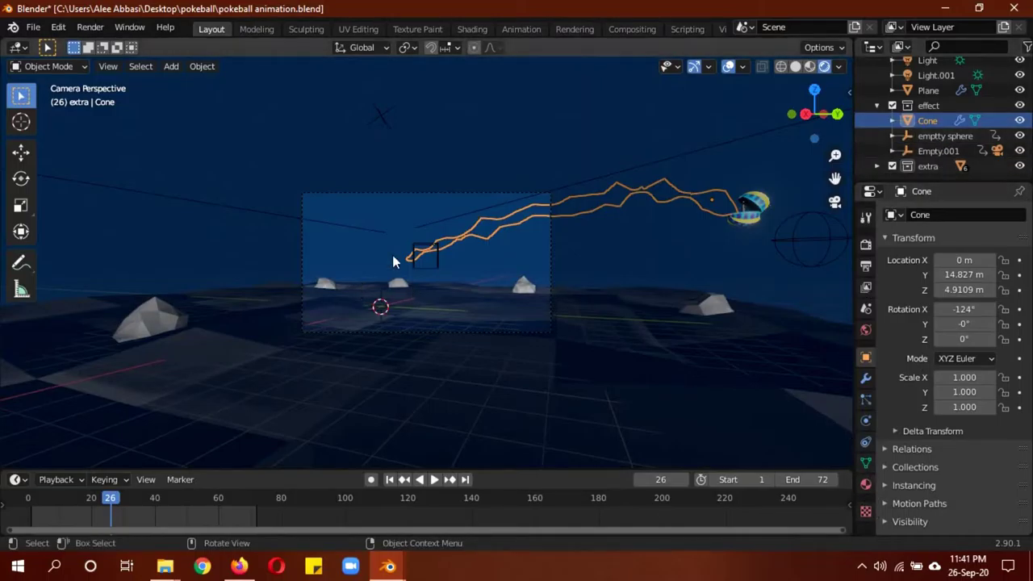
Step: Play the animation, select Pikachu's body mesh and show its material settings
key(space)
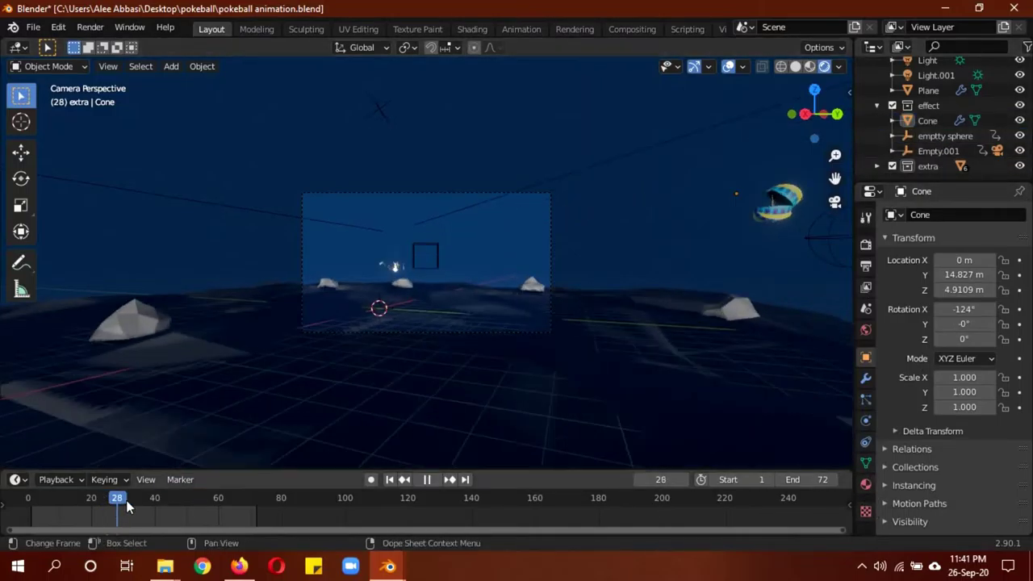
click(381, 283)
key(space)
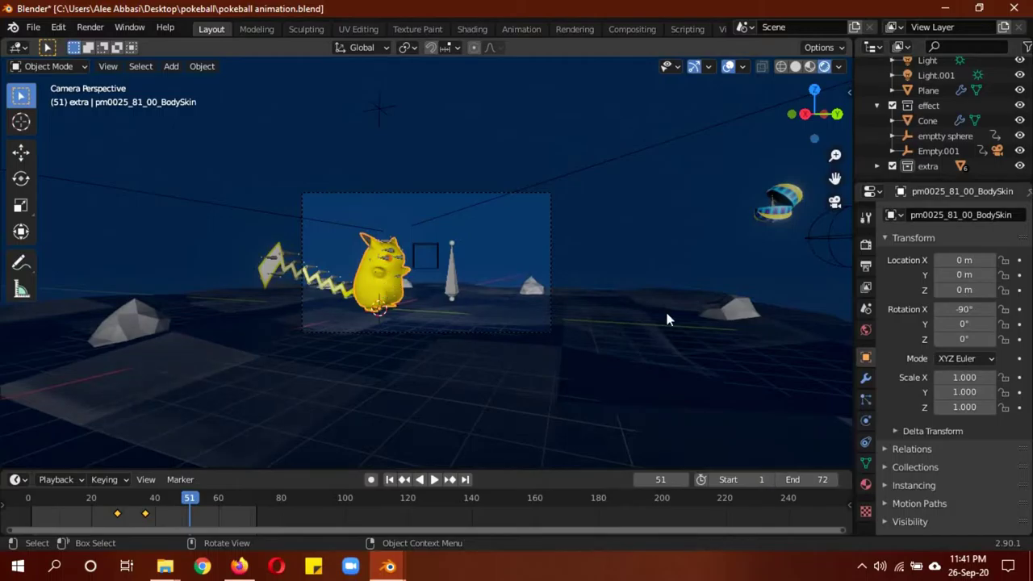
click(868, 484)
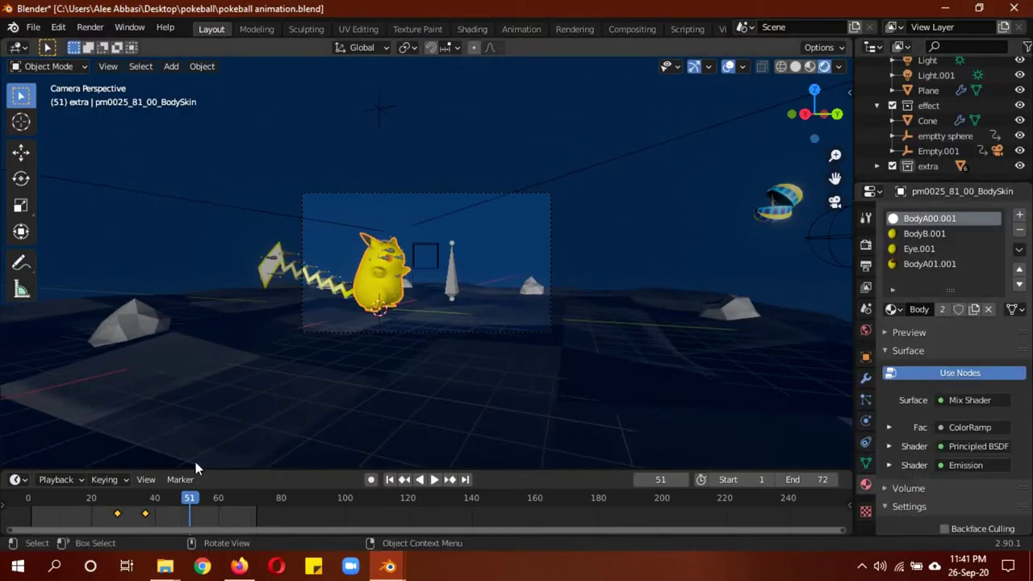
mouse_move(189, 497)
mouse_down()
mouse_move(124, 502)
mouse_move(136, 501)
mouse_up()
Step: On the Displace modifier, check Strength falling from 100 at frame 28 to 0 at frame 37
key(space)
click(866, 377)
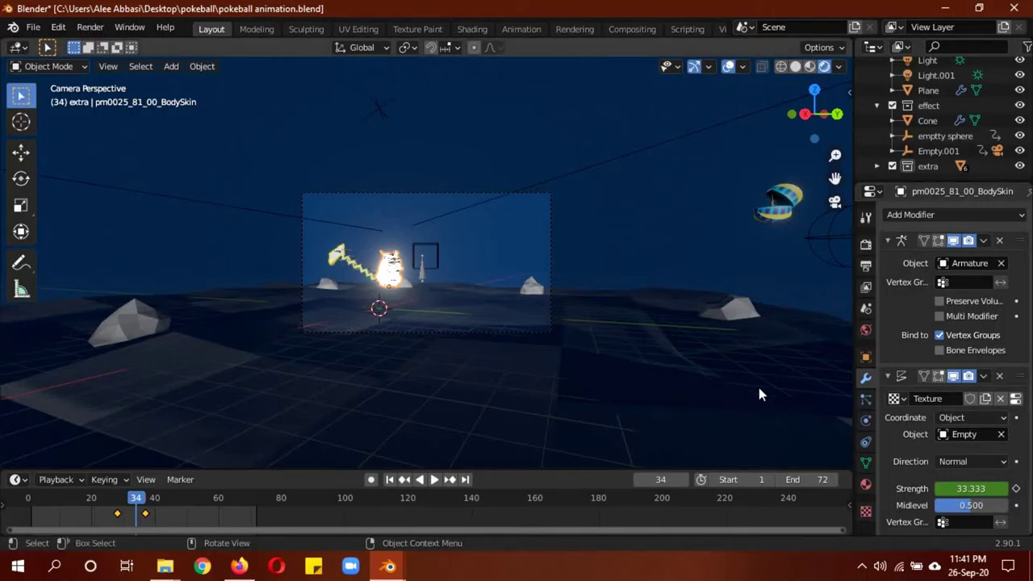
key(space)
click(126, 502)
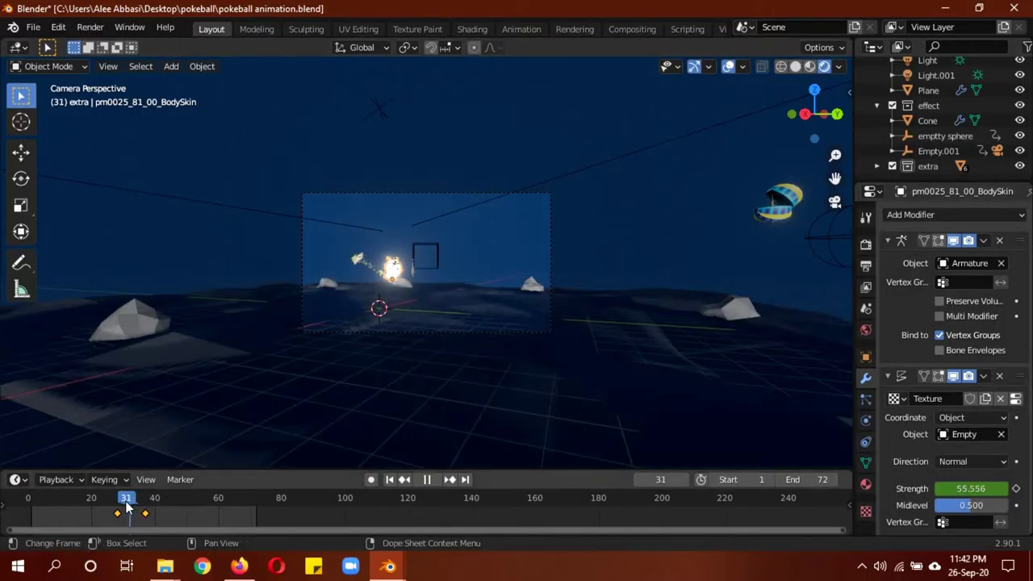
drag(127, 502, 118, 506)
key(space)
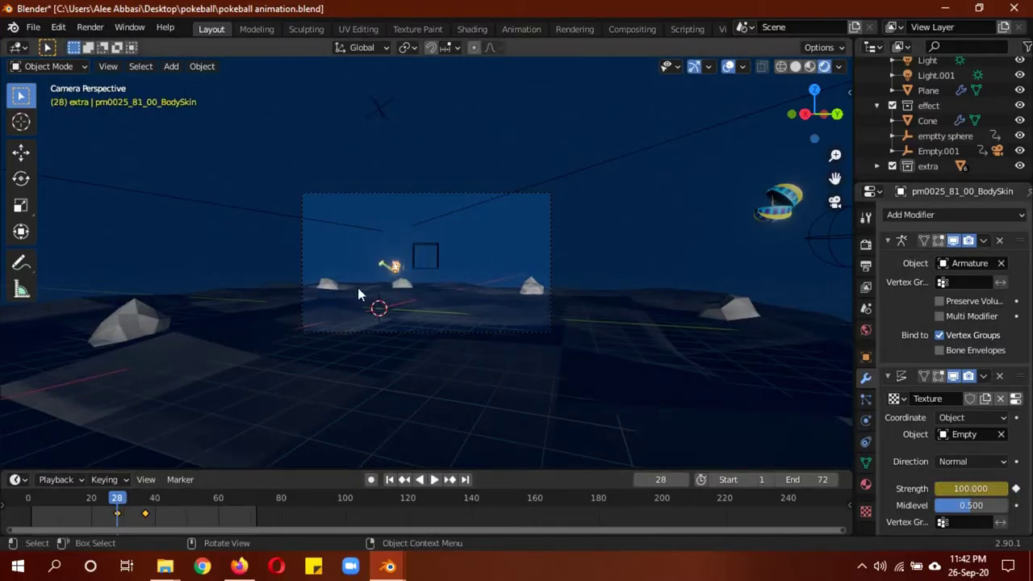
key(space)
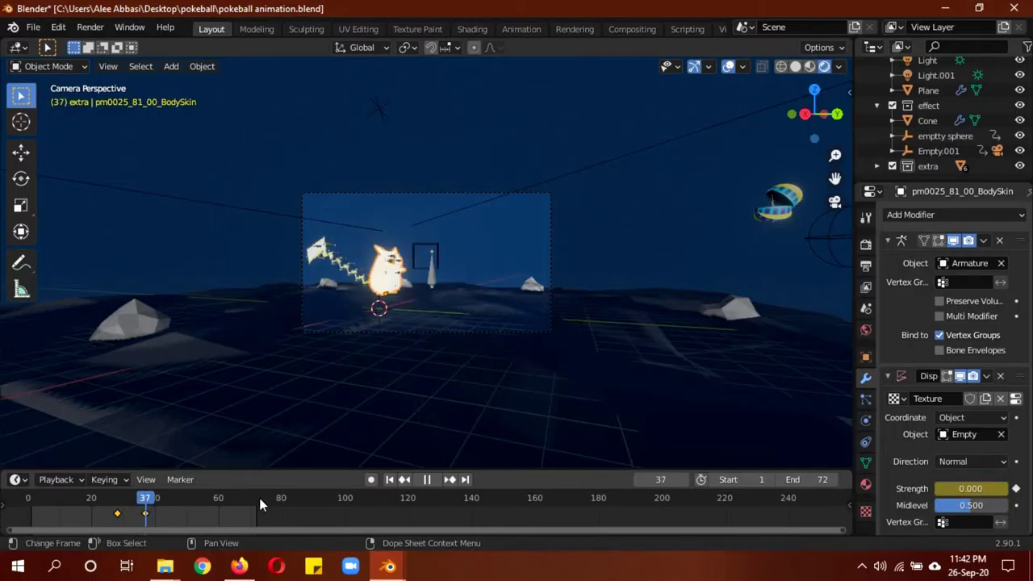
key(space)
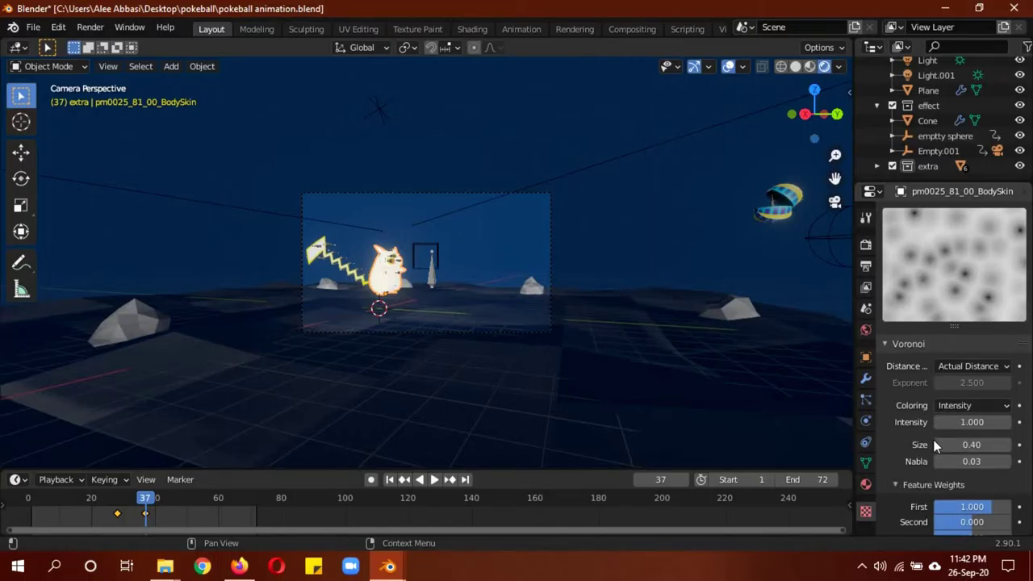
scroll(938, 449, up, 3)
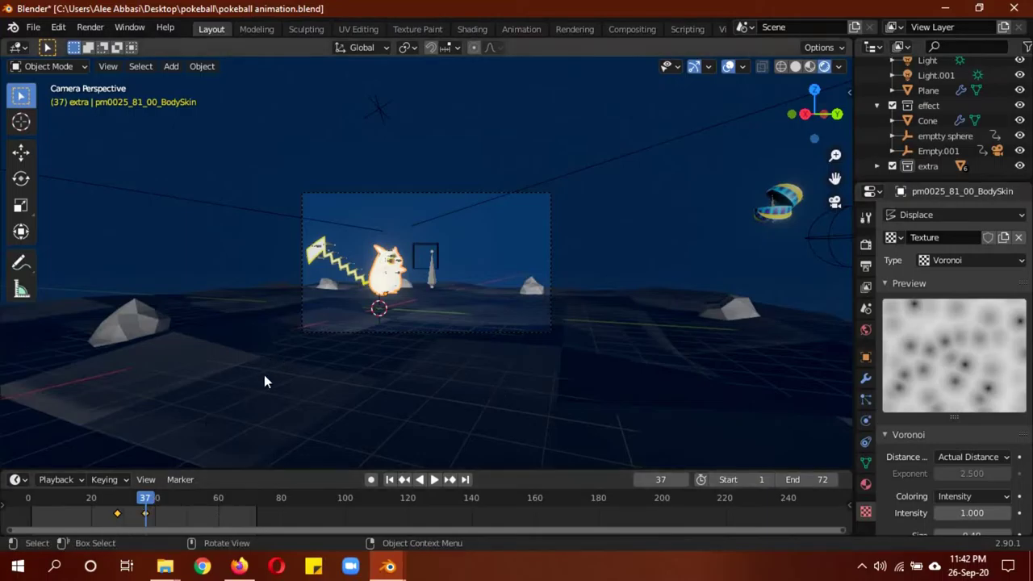
Step: In the Shading node editor, move the Image Texture node aside and slide the ColorRamp stop left to 0.741
click(473, 30)
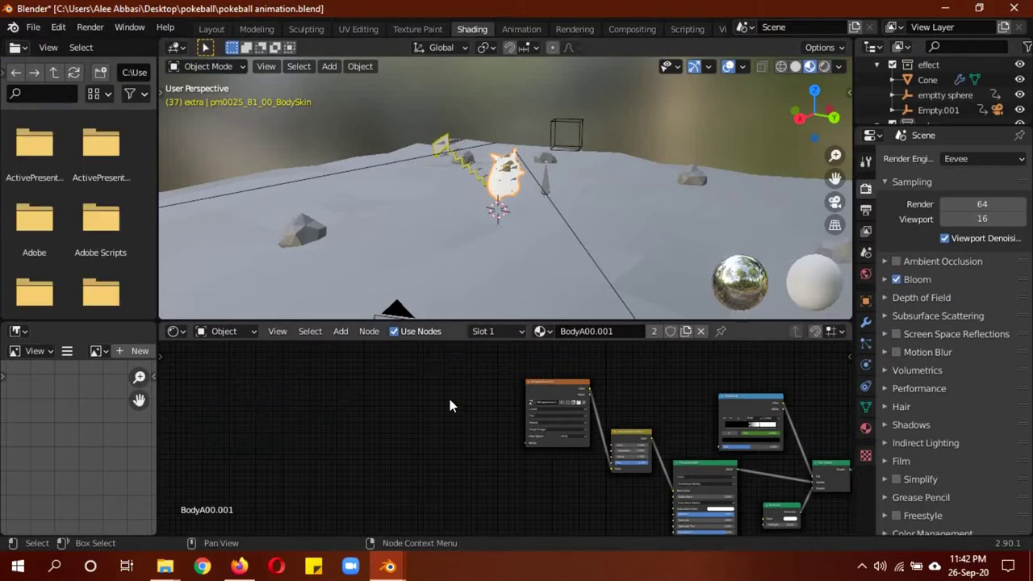
middle_drag(448, 395, 274, 366)
scroll(679, 489, up, 1)
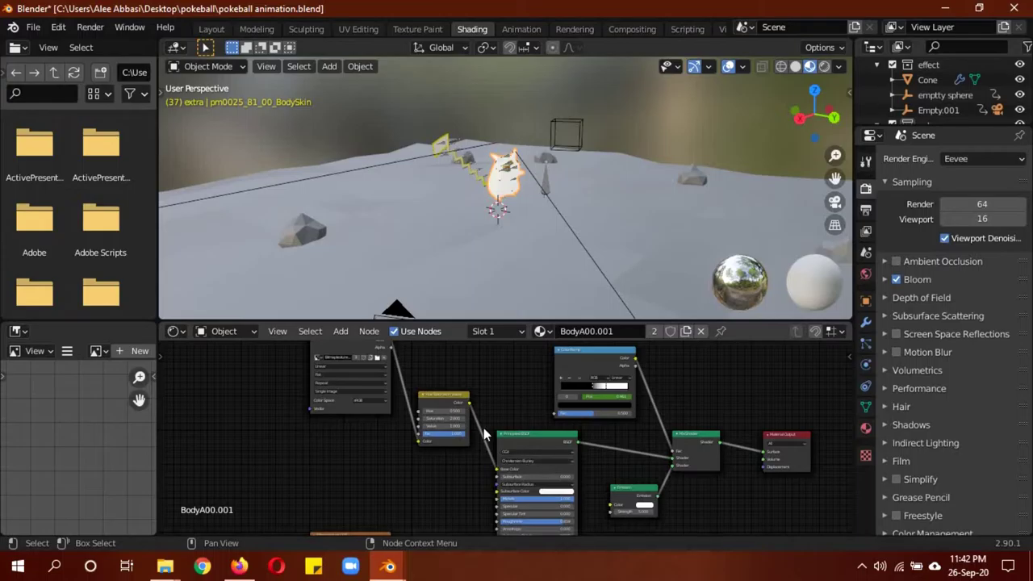
drag(358, 360, 344, 450)
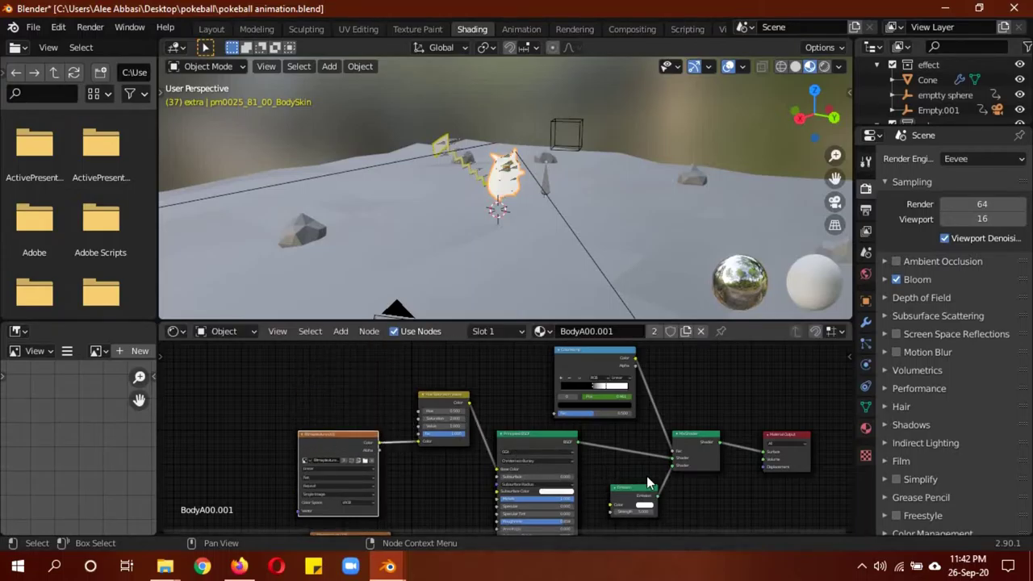
scroll(647, 476, up, 2)
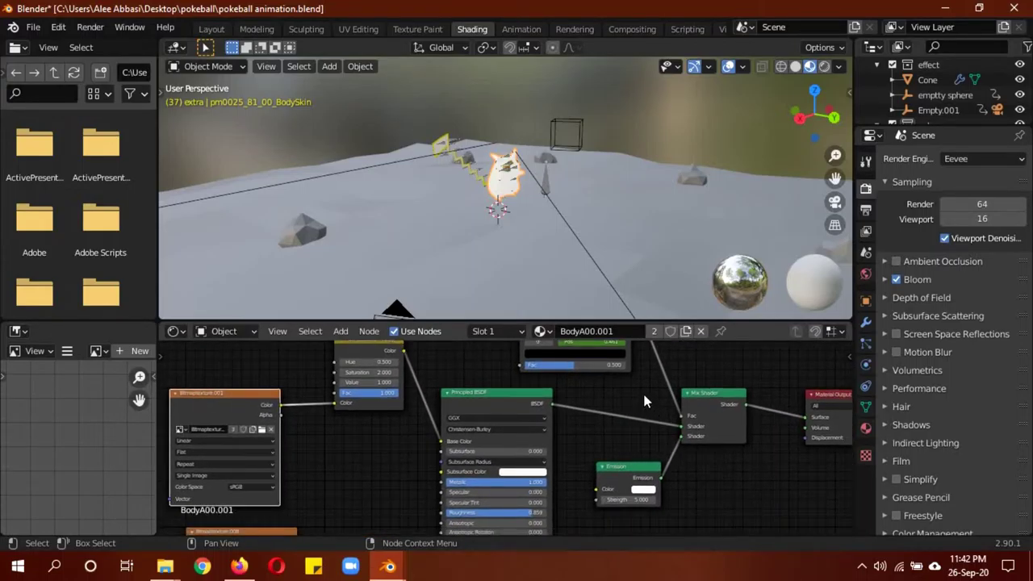
middle_drag(644, 402, 653, 463)
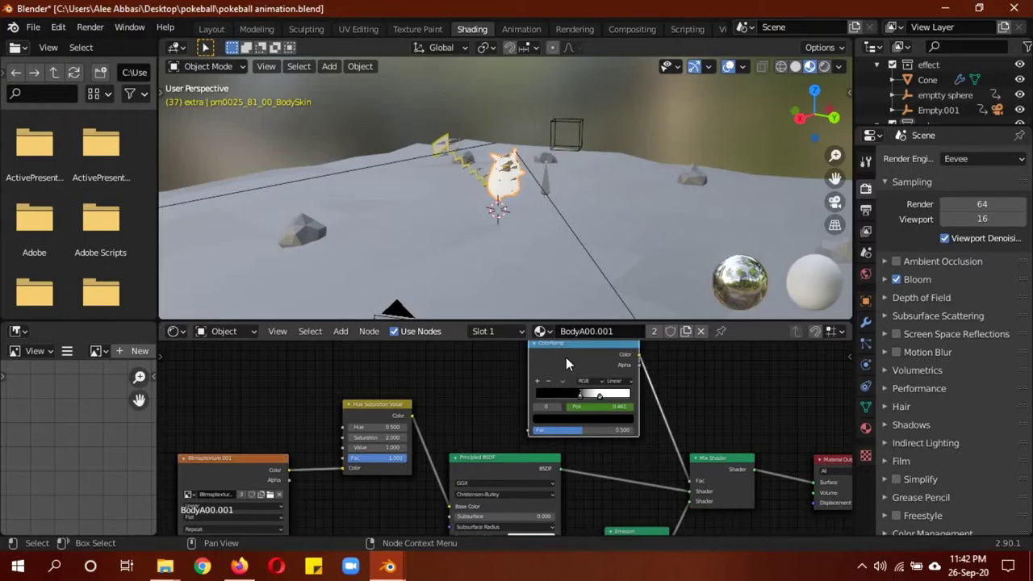
mouse_move(599, 396)
mouse_down()
mouse_move(510, 393)
mouse_move(608, 395)
mouse_up()
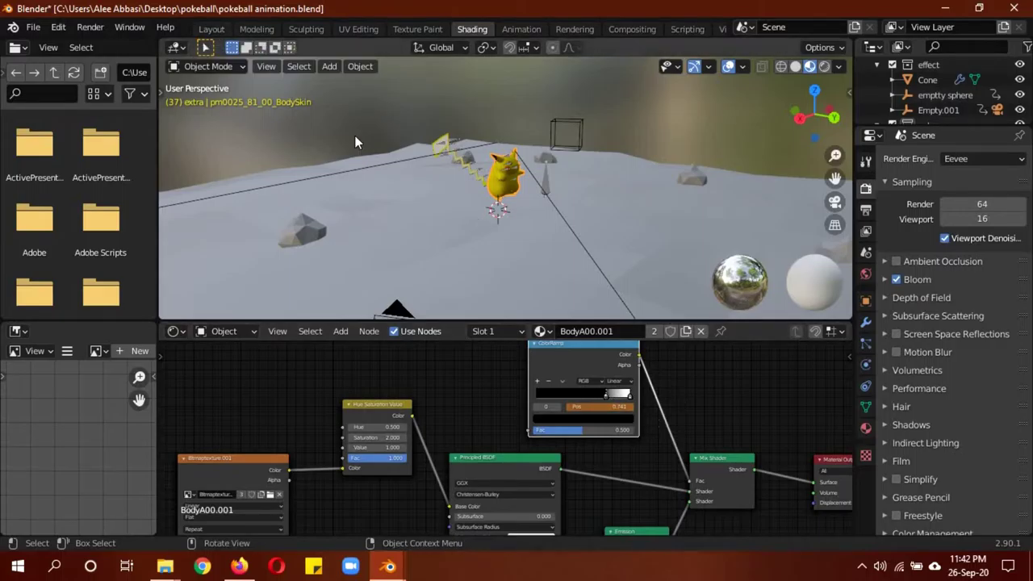
Step: Replay the release animation in Layout from frame 0 to 46, then switch the viewport to Solid shading
click(211, 30)
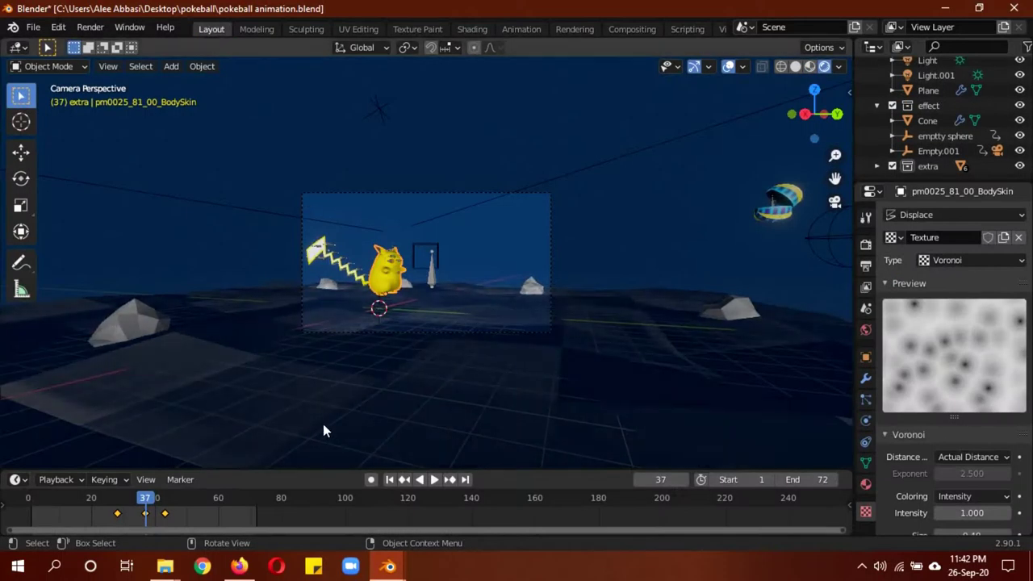
drag(147, 505, 28, 502)
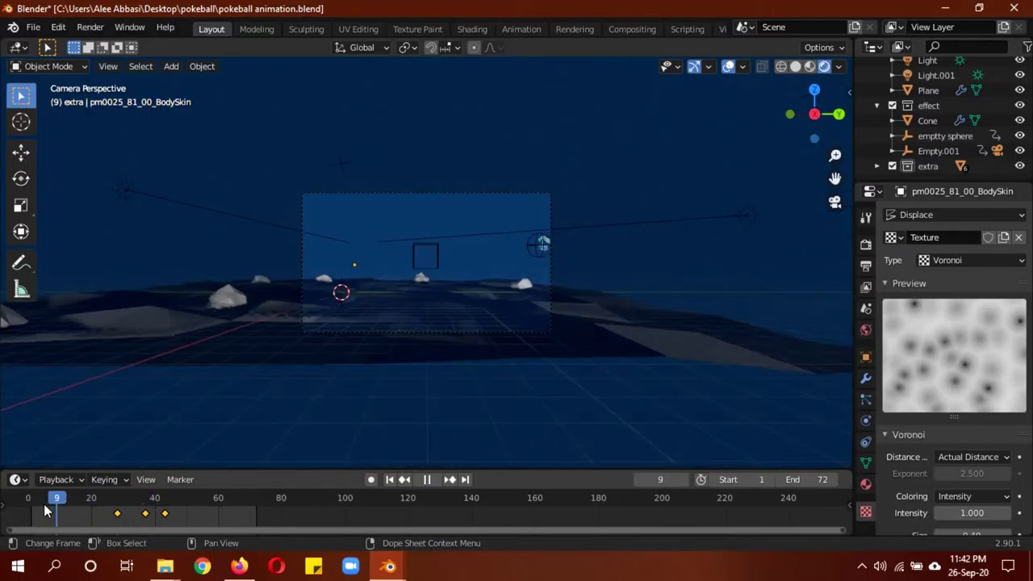
scroll(495, 310, up, 3)
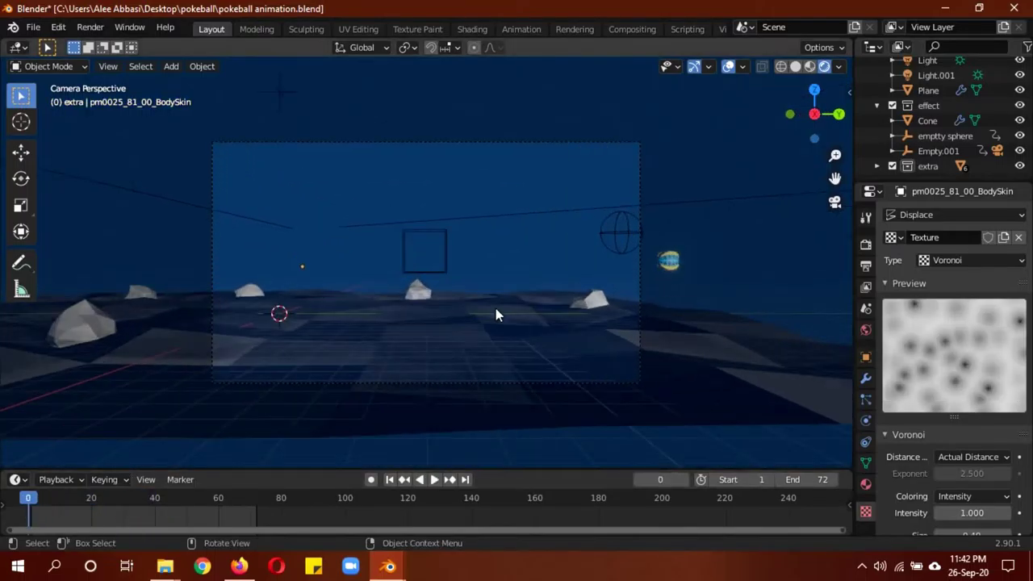
scroll(495, 310, up, 2)
click(438, 480)
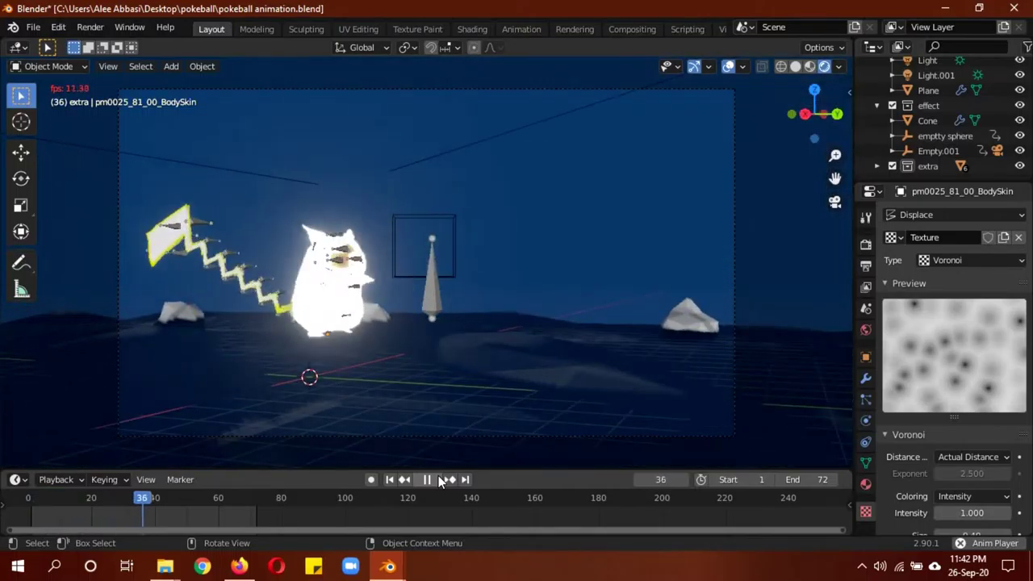
click(438, 478)
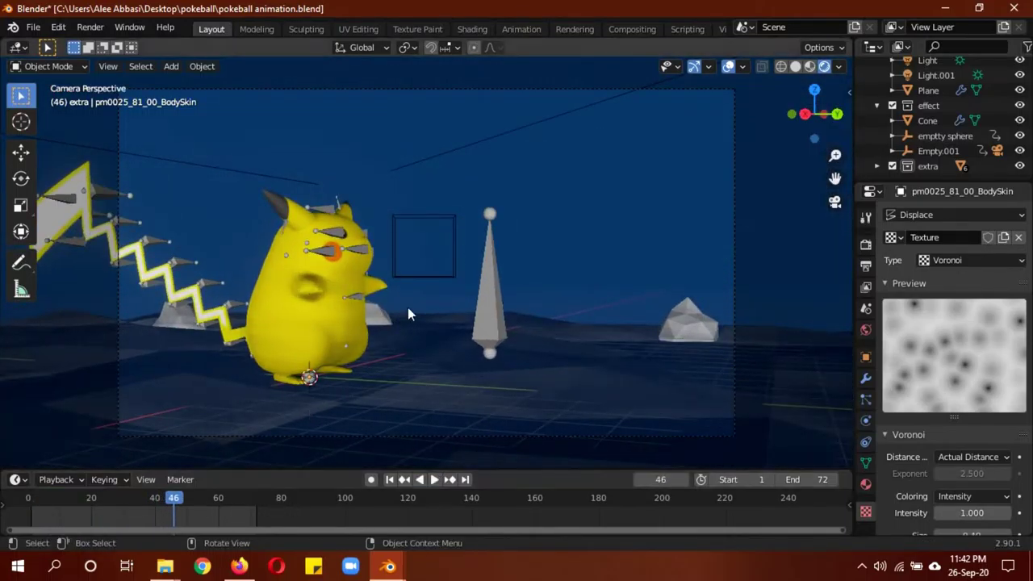
key(z)
click(527, 290)
mouse_move(388, 567)
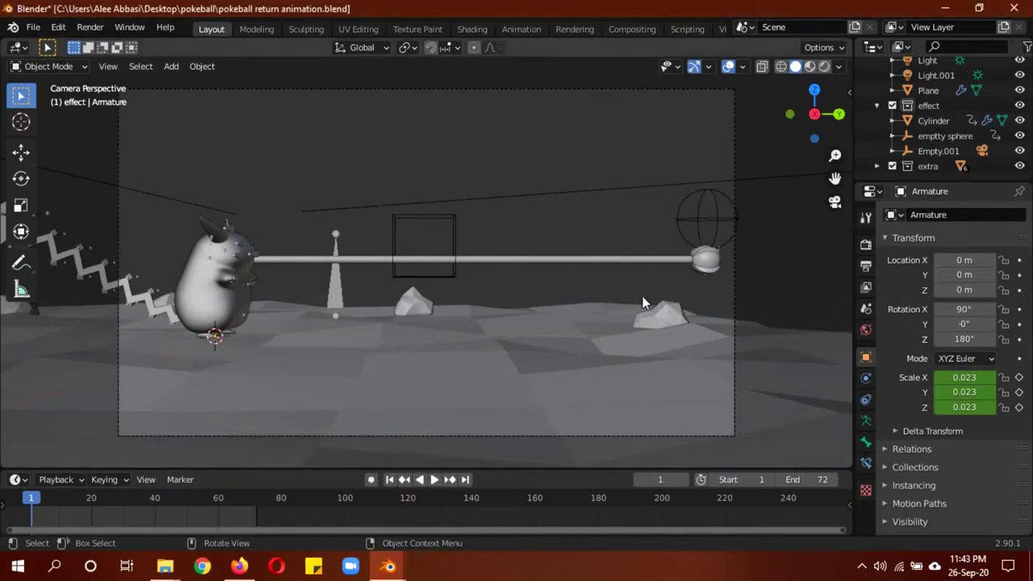
Step: Inspect the beam cylinder in Edit Mode, then set the viewport to Rendered shading
click(593, 259)
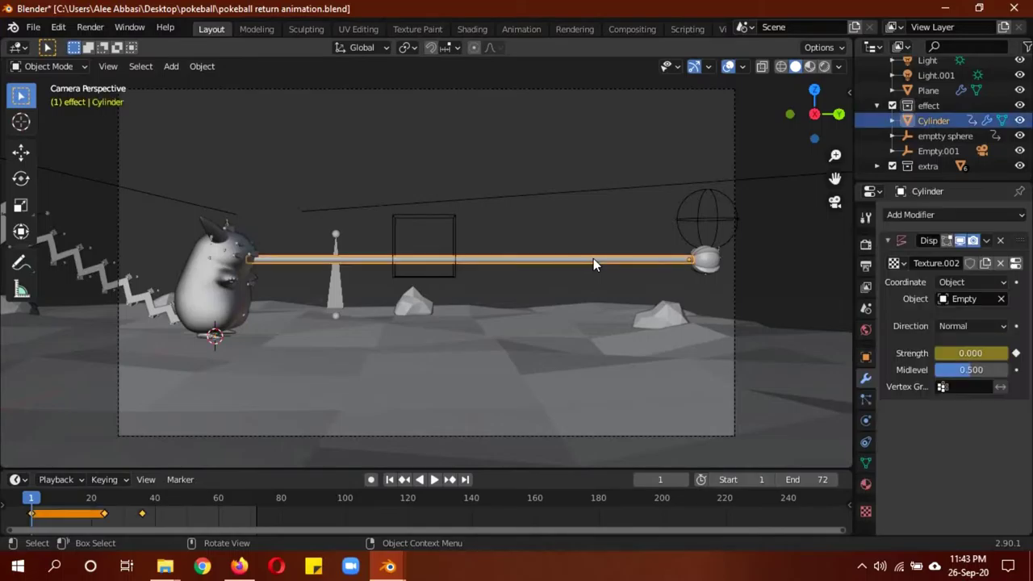
key(Tab)
key(Tab)
click(693, 288)
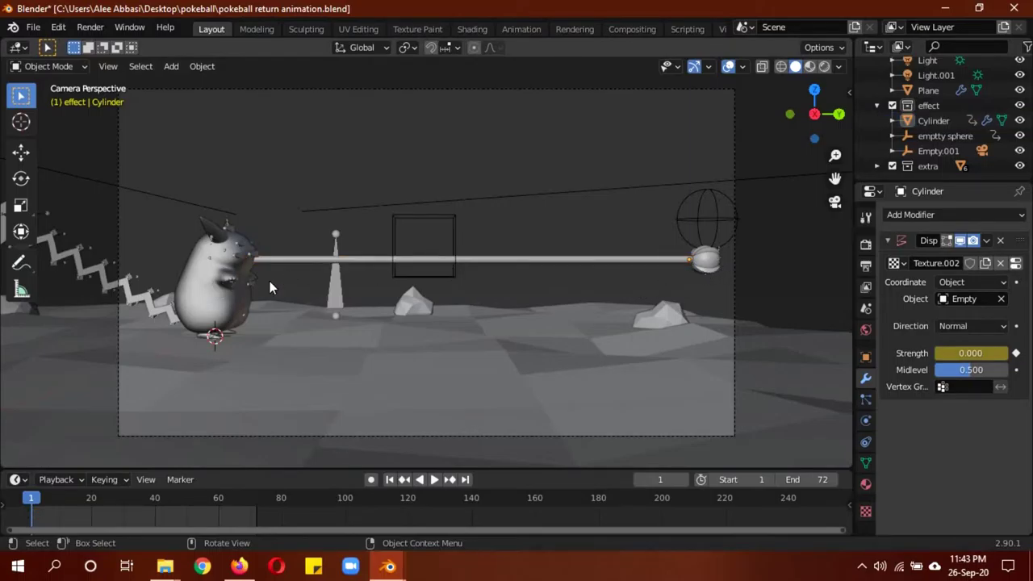
key(z)
click(542, 245)
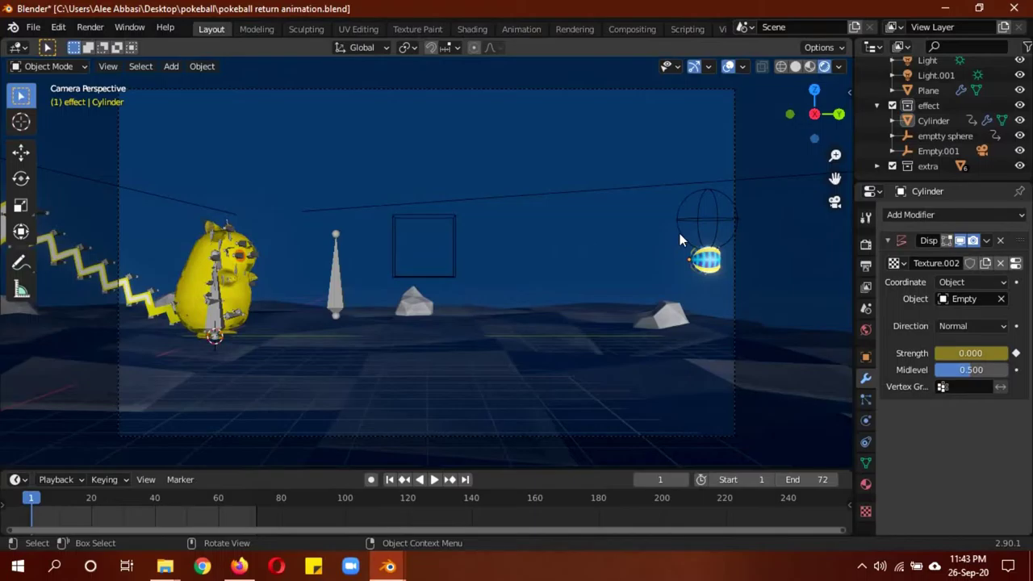
Step: Play the return animation to frame 18 and select the red beam to view its material
click(438, 478)
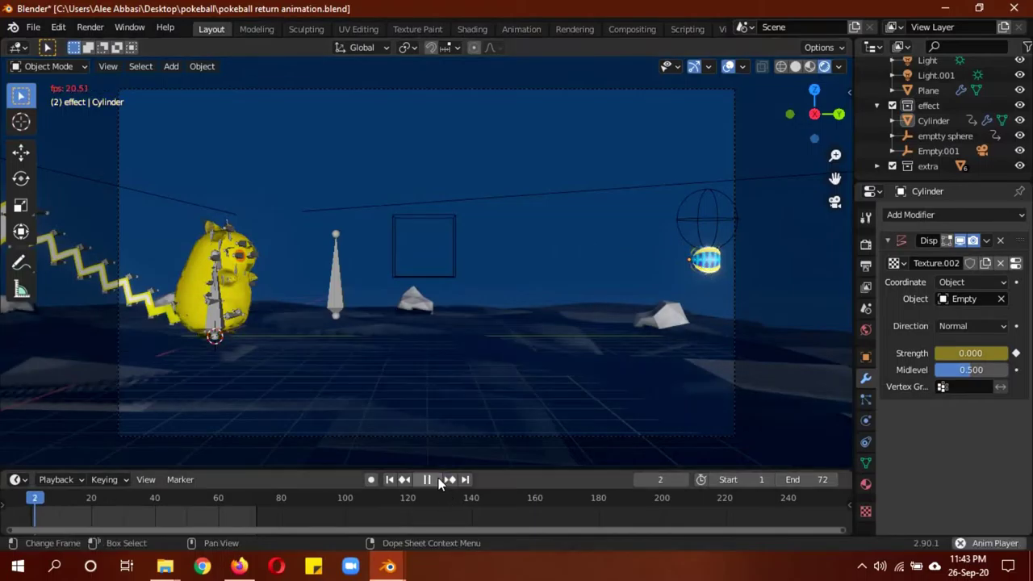
click(558, 268)
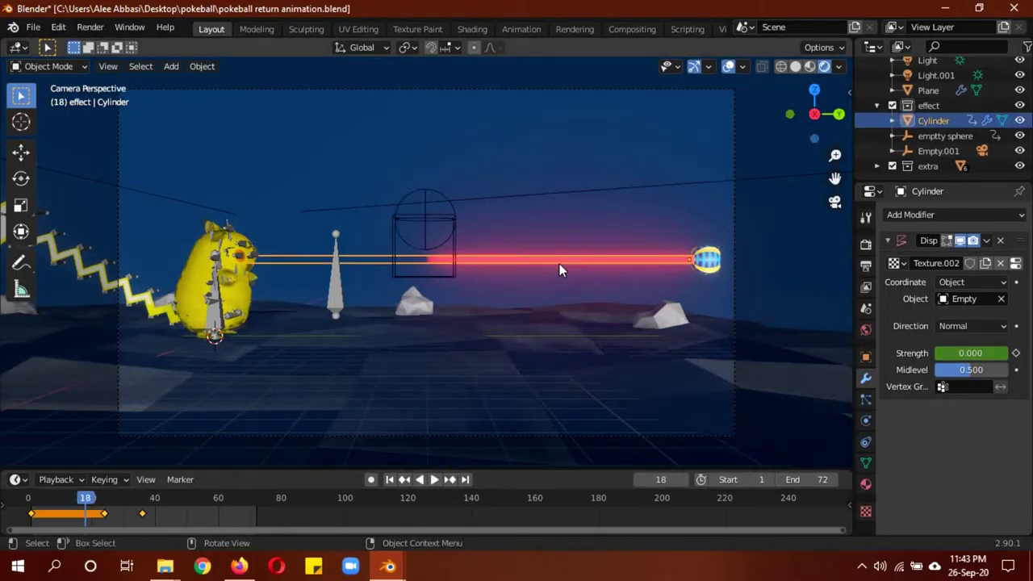
click(478, 29)
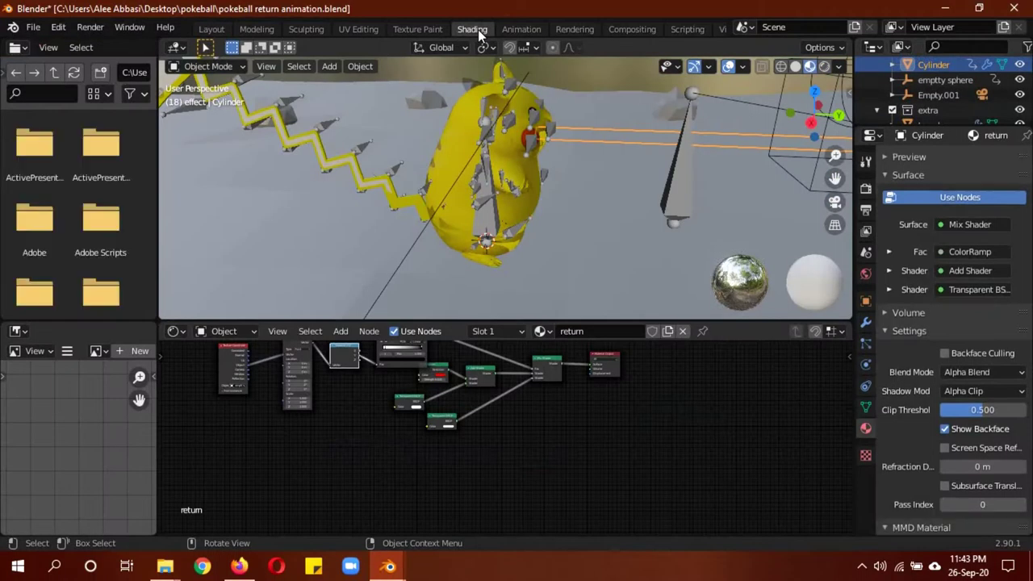
Step: Pull the Emission and Transparent BSDF nodes apart so they no longer overlap the ColorRamp
middle_drag(546, 430, 564, 485)
scroll(564, 481, up, 2)
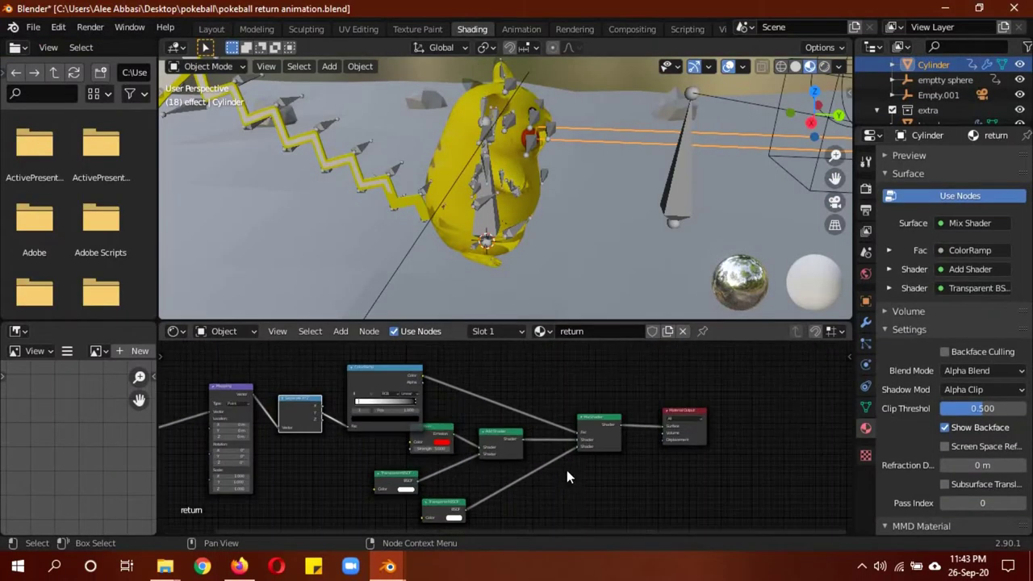
scroll(564, 474, up, 2)
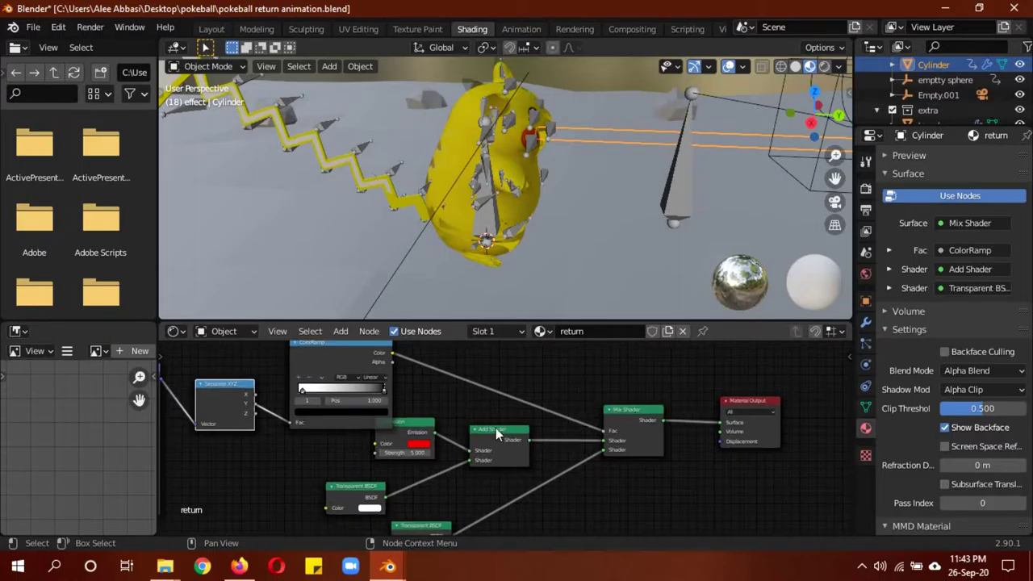
drag(409, 431, 420, 424)
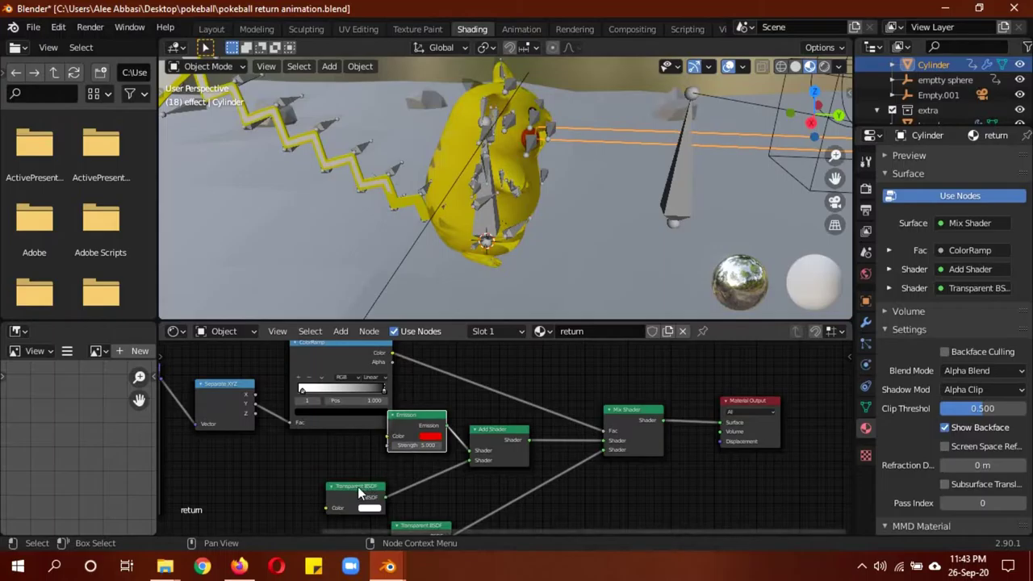
drag(359, 488, 394, 474)
click(867, 188)
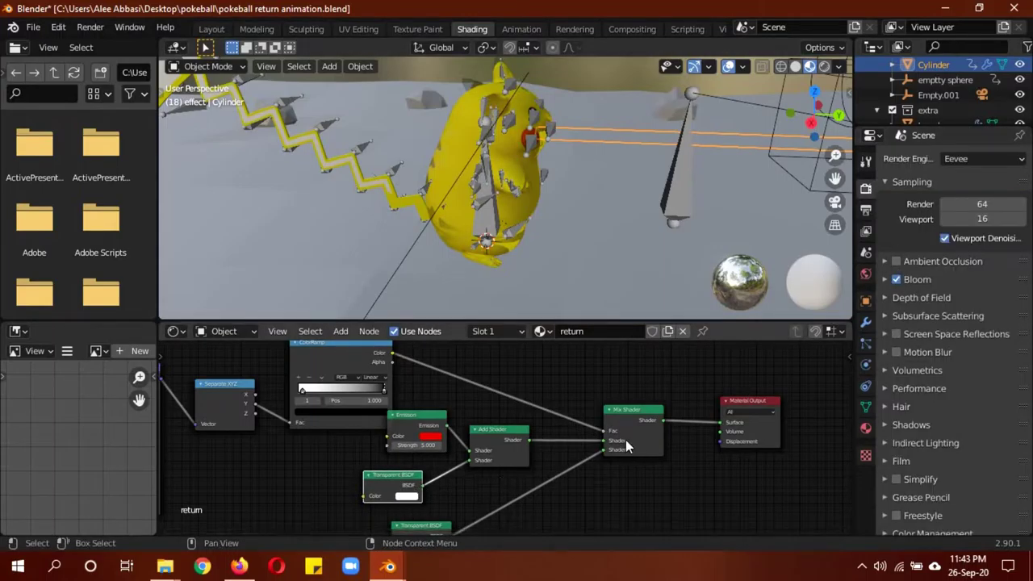
Step: Pan the node tree to reveal the Texture Coordinate node, then return to the Layout view
middle_drag(613, 485, 644, 439)
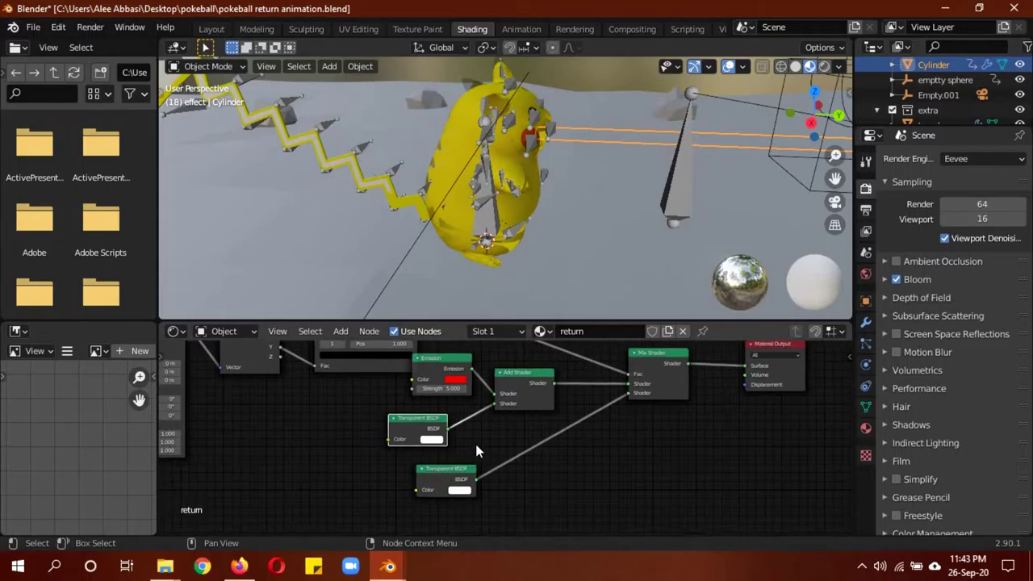
middle_drag(480, 459, 535, 515)
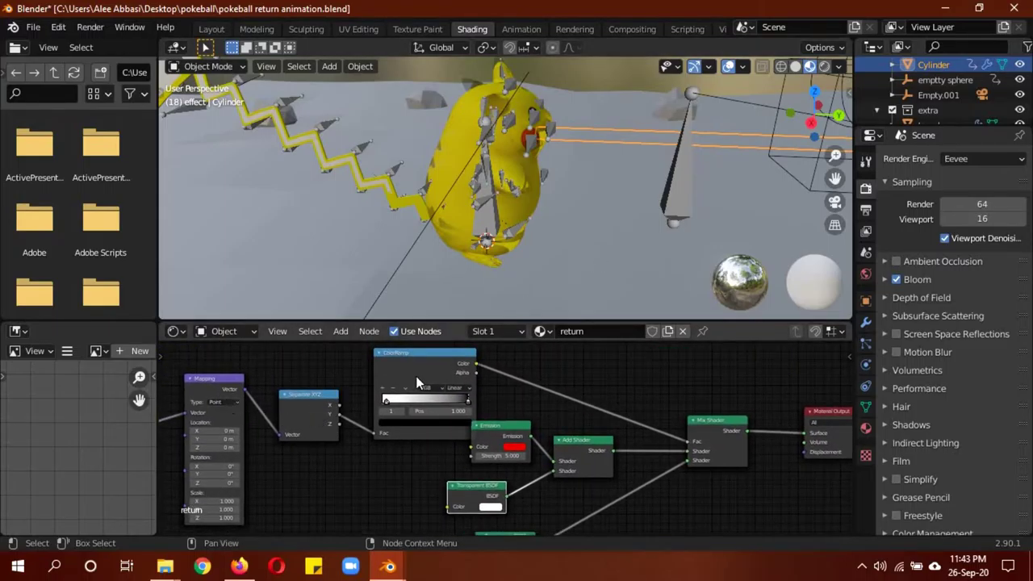
middle_drag(297, 363, 546, 368)
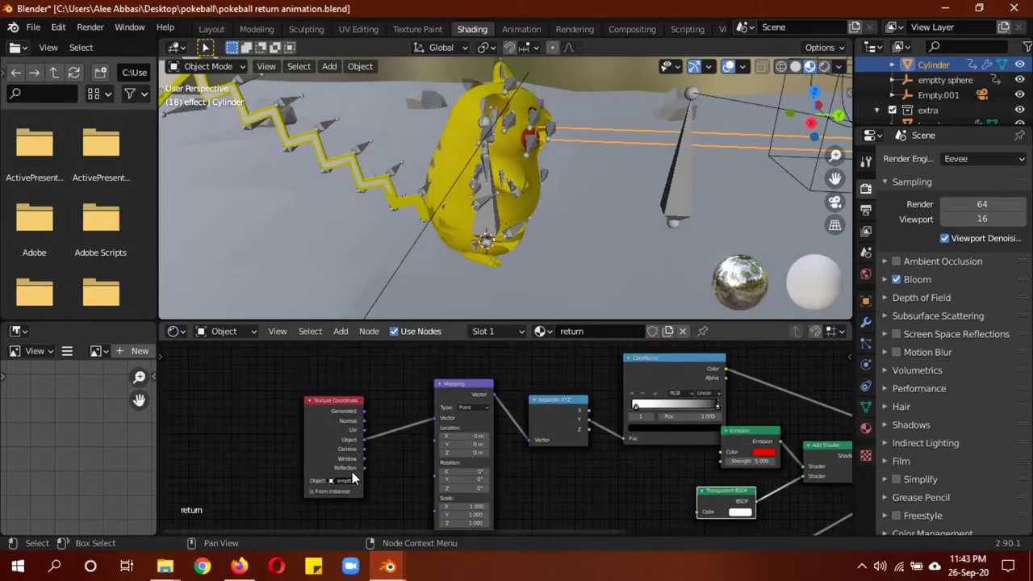
click(214, 31)
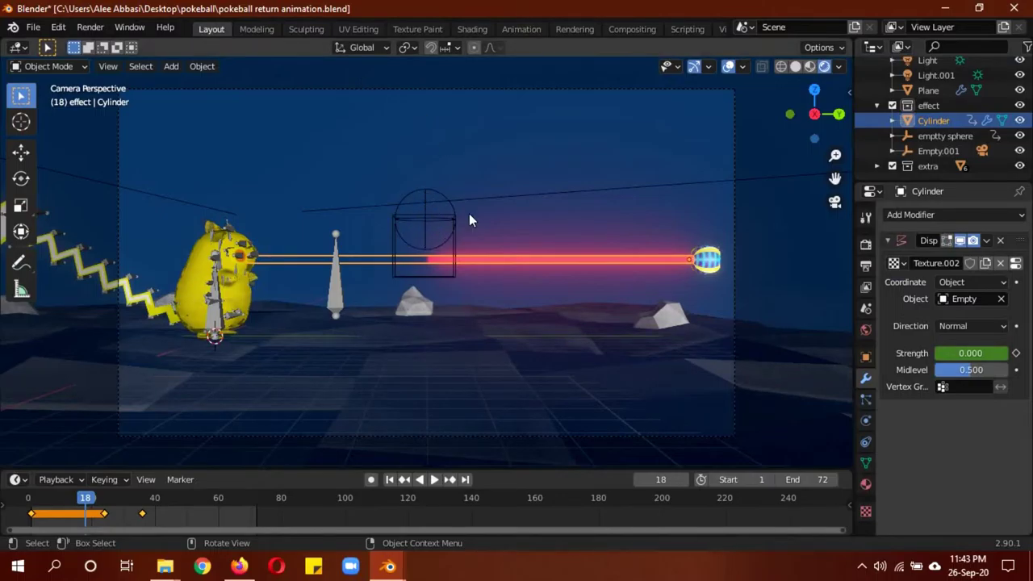
Step: Select the beam's controlling empty sphere and cancel a move, leaving it in place
click(421, 199)
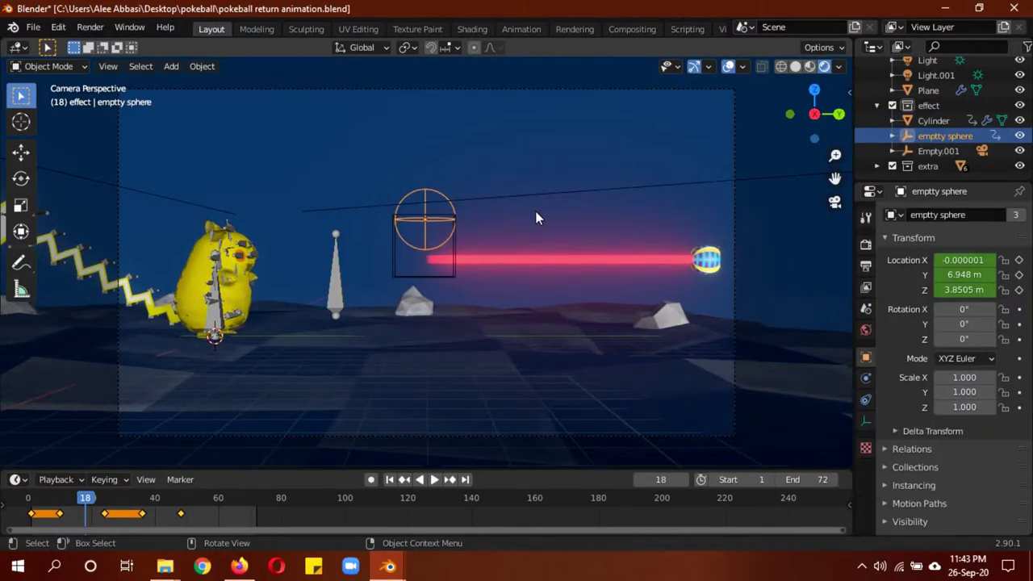
key(g)
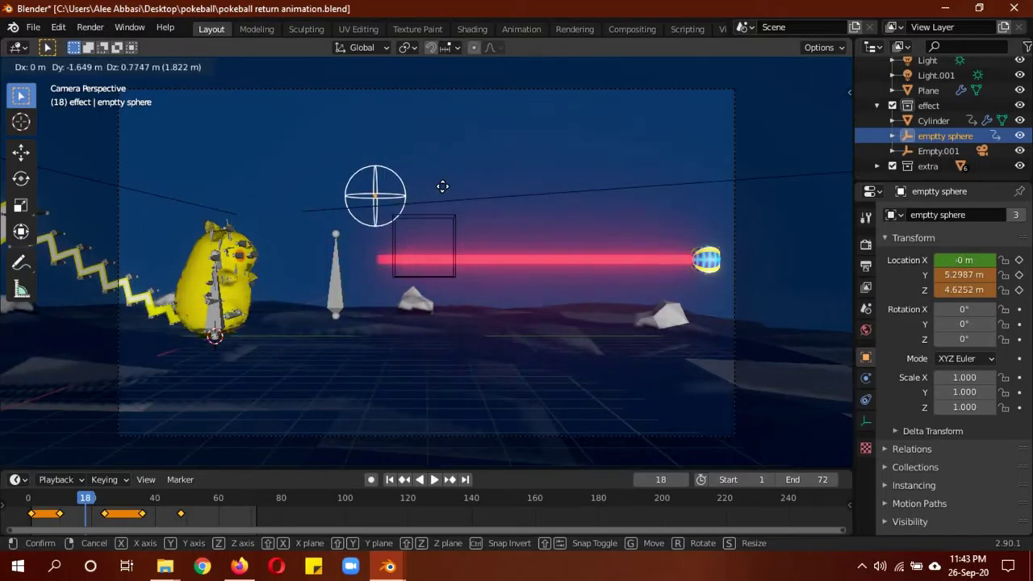
key(Escape)
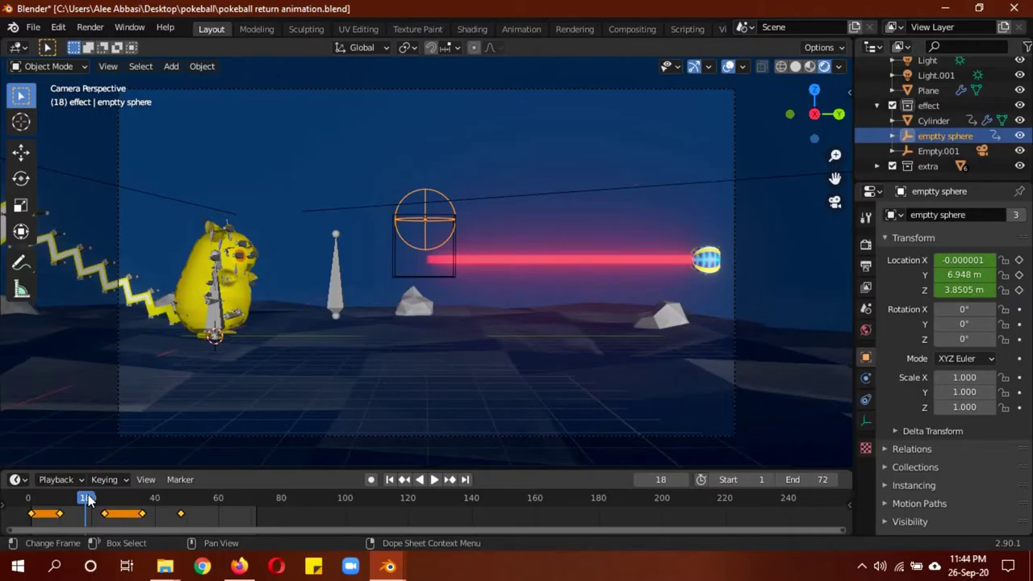
Step: Play the return animation and stop at frame 31
key(space)
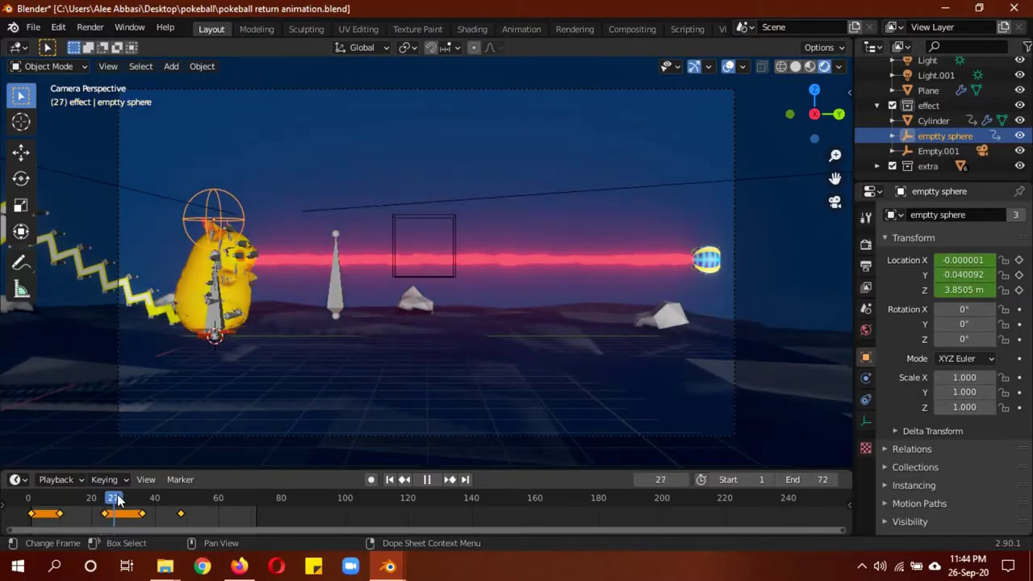
key(space)
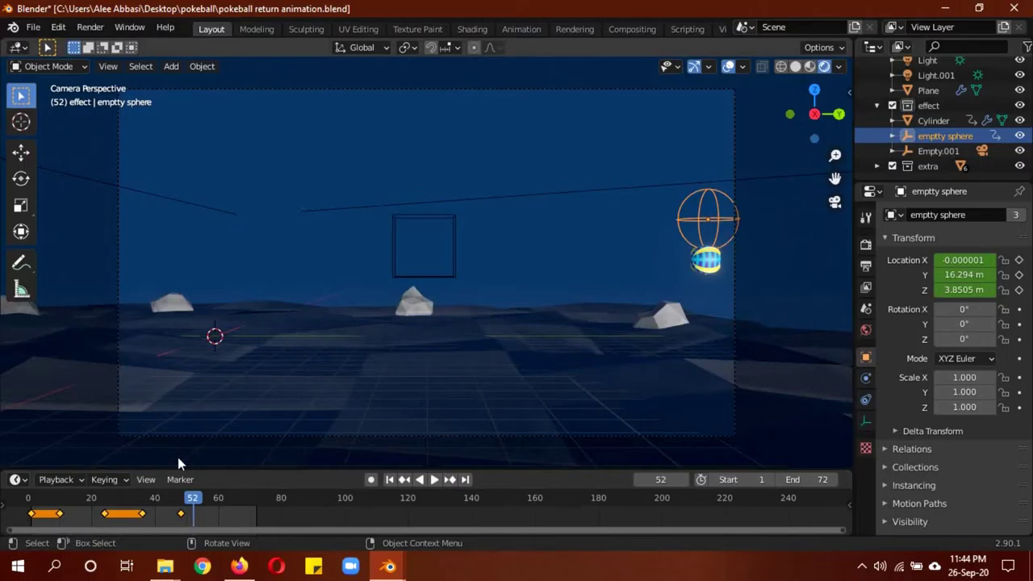
key(space)
drag(192, 498, 126, 502)
key(space)
Step: Select the red beam, play from about frame 21, and view its Voronoi displacement texture
click(535, 265)
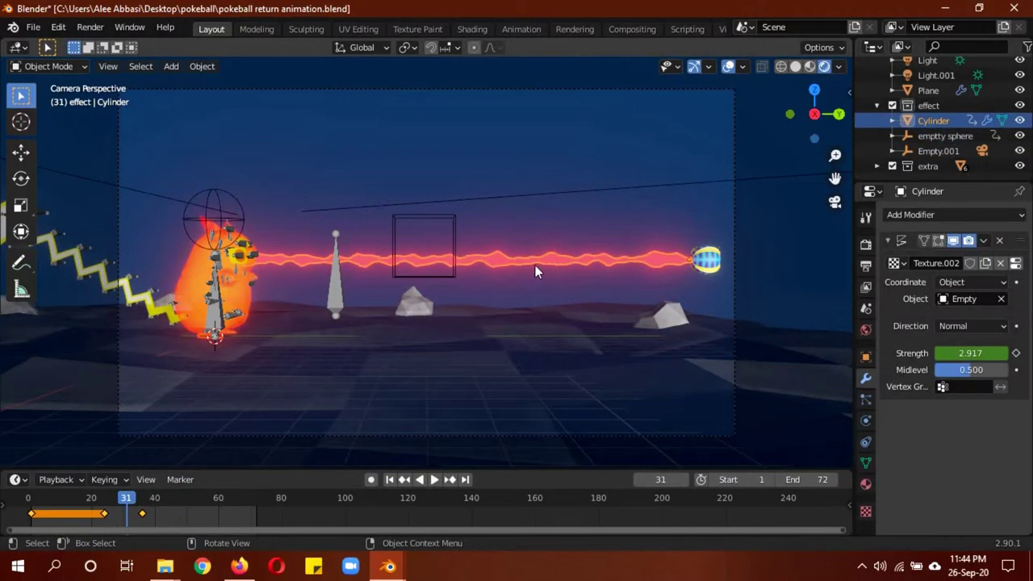
drag(126, 502, 100, 500)
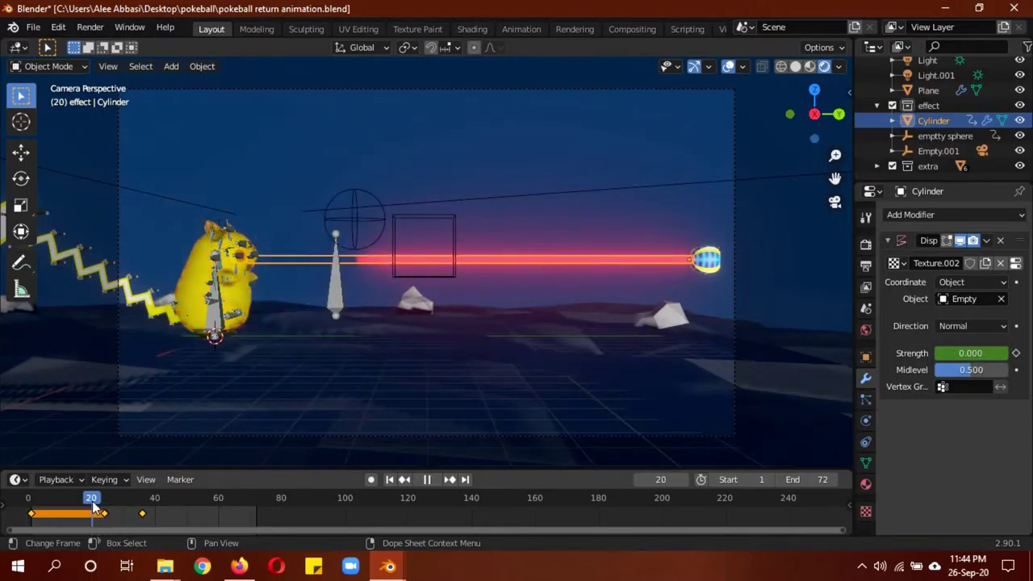
key(space)
key(space)
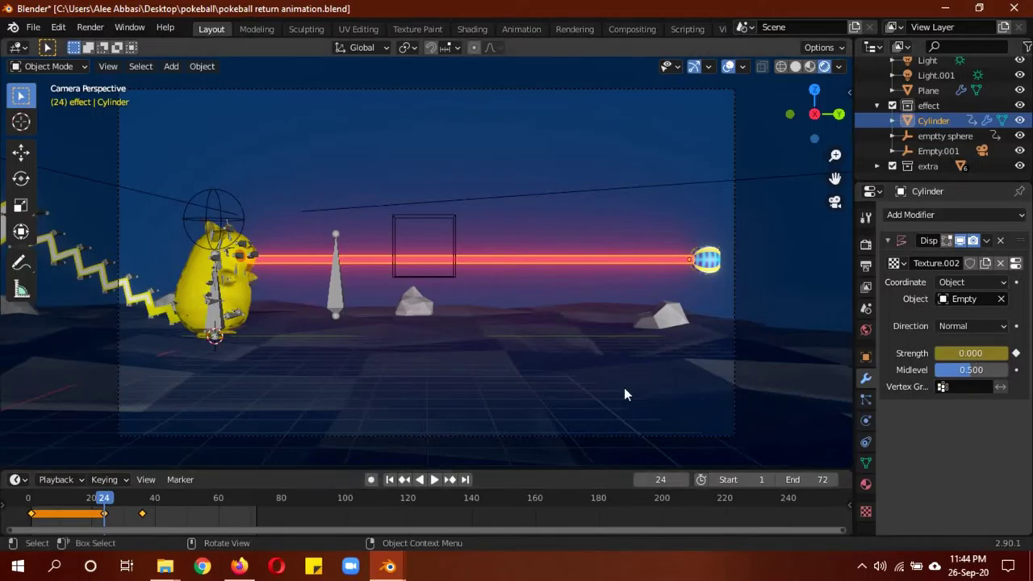
click(866, 511)
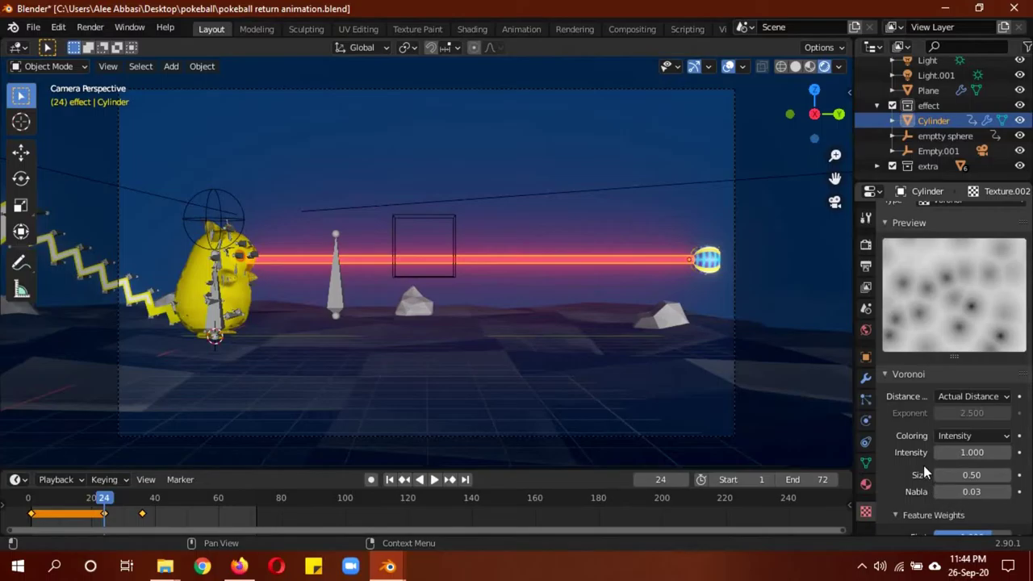
click(866, 379)
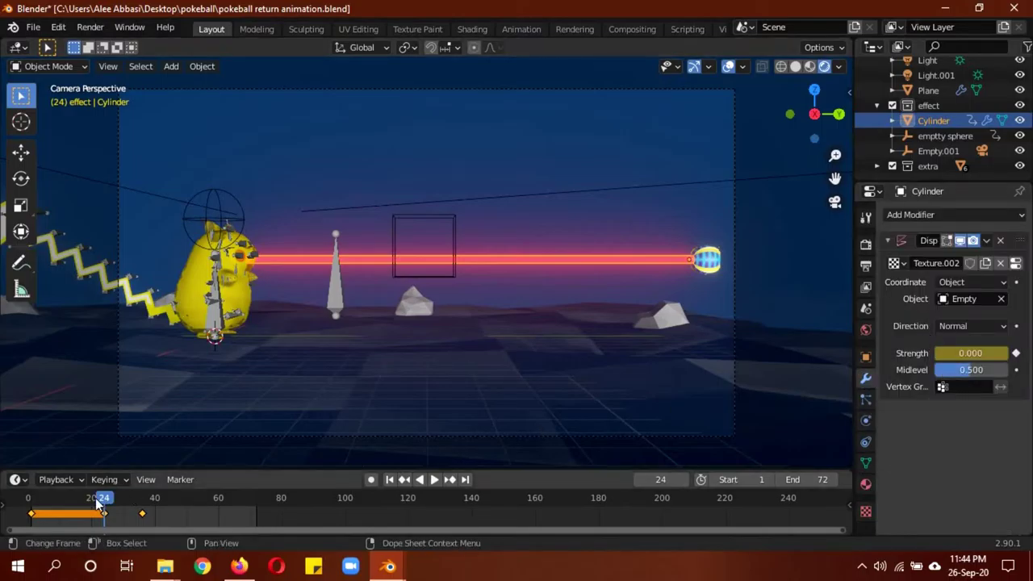
Step: Scrub frames 29–36 to watch beam Strength reach 5, then select Pikachu's glowing body mesh
drag(98, 502, 119, 502)
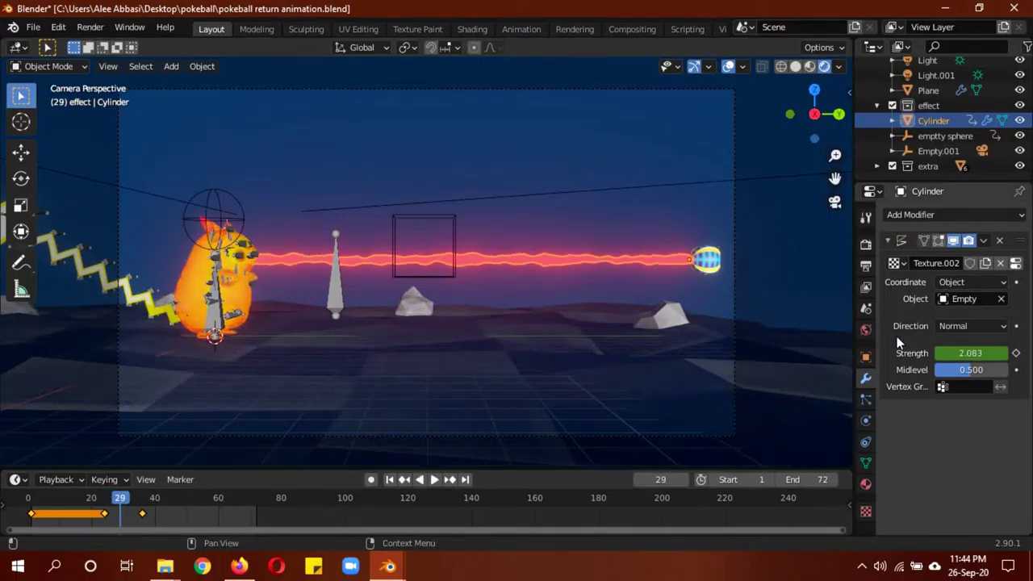
click(133, 501)
key(space)
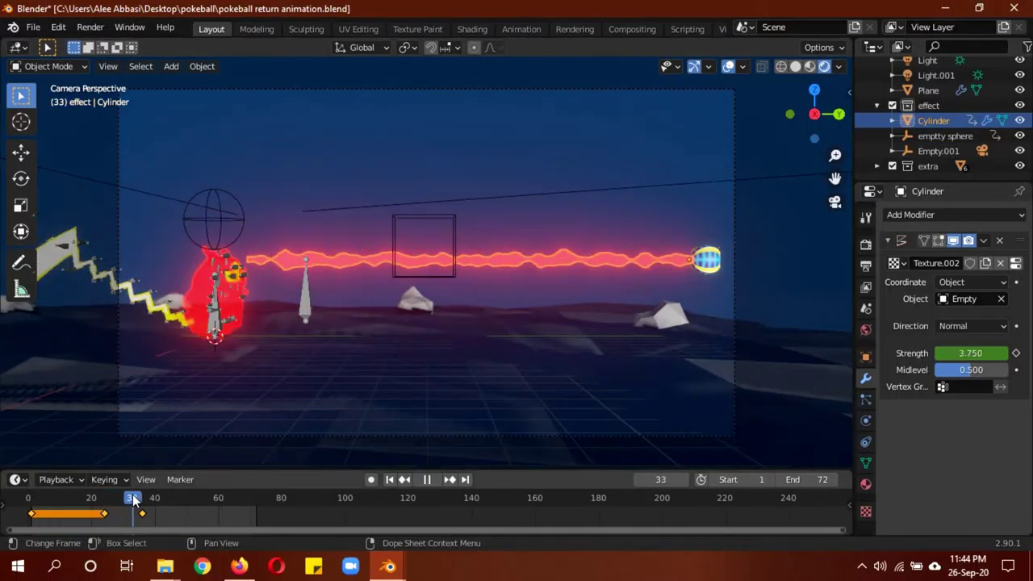
drag(133, 500, 143, 501)
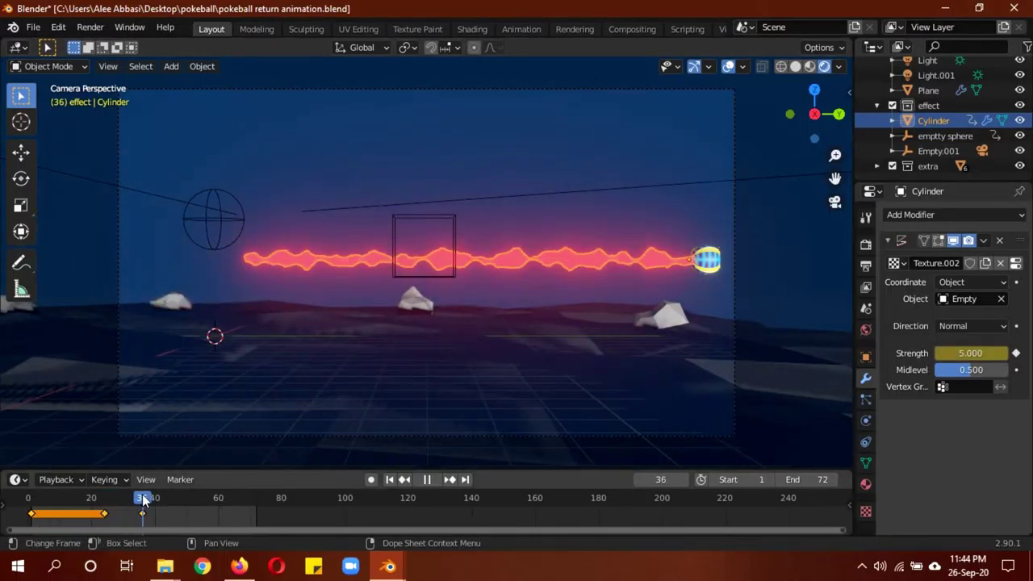
key(space)
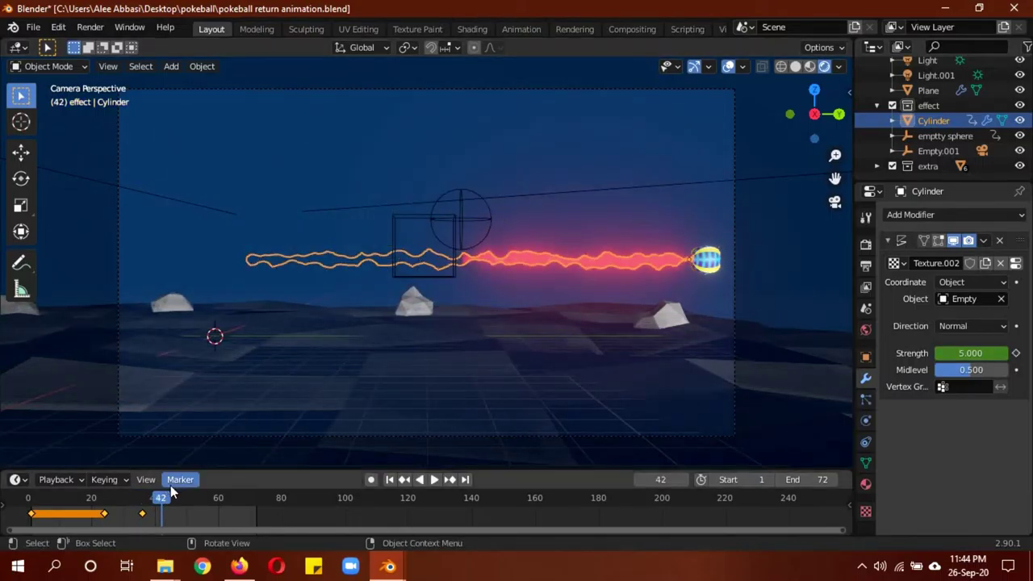
key(space)
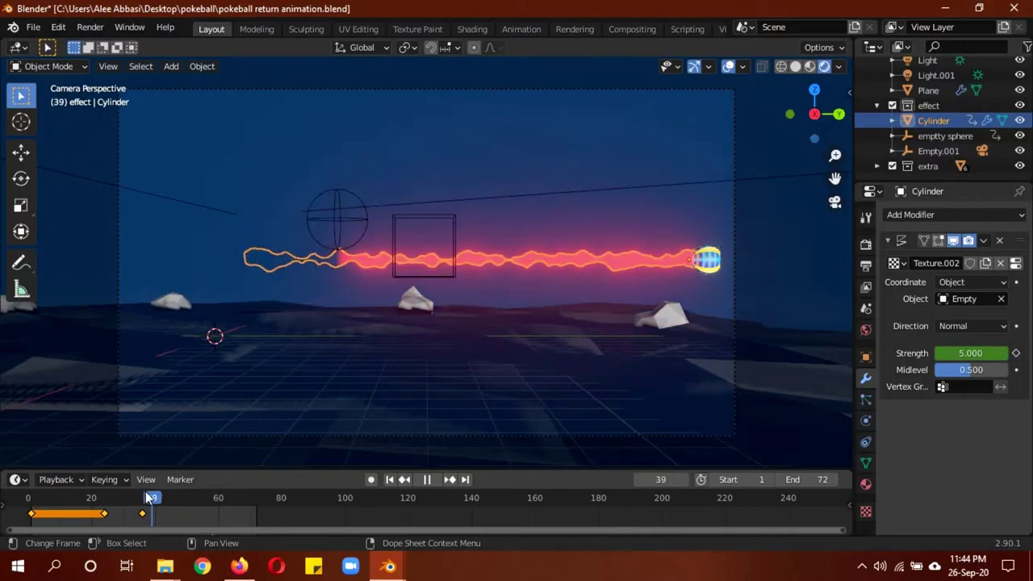
key(space)
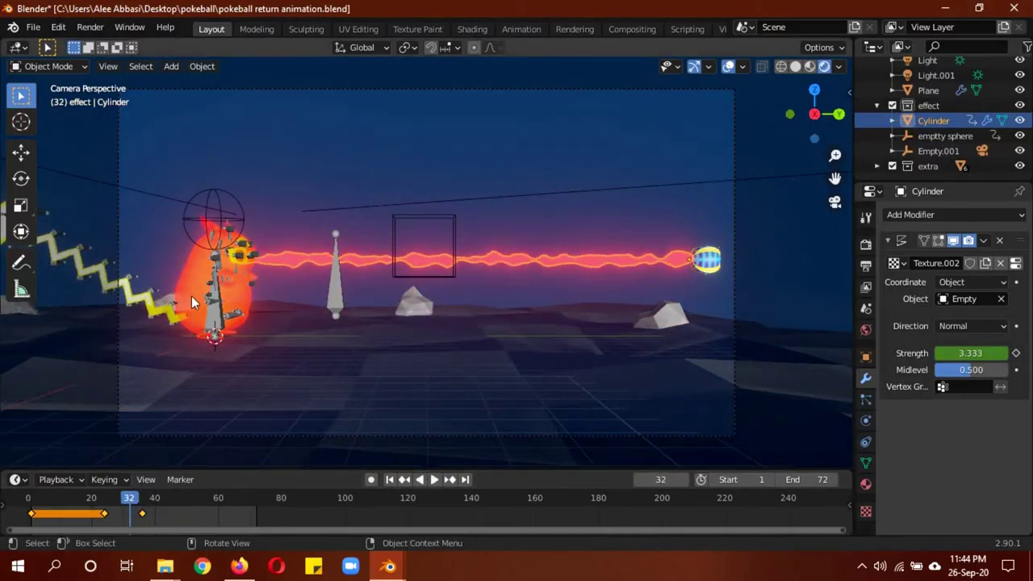
click(191, 297)
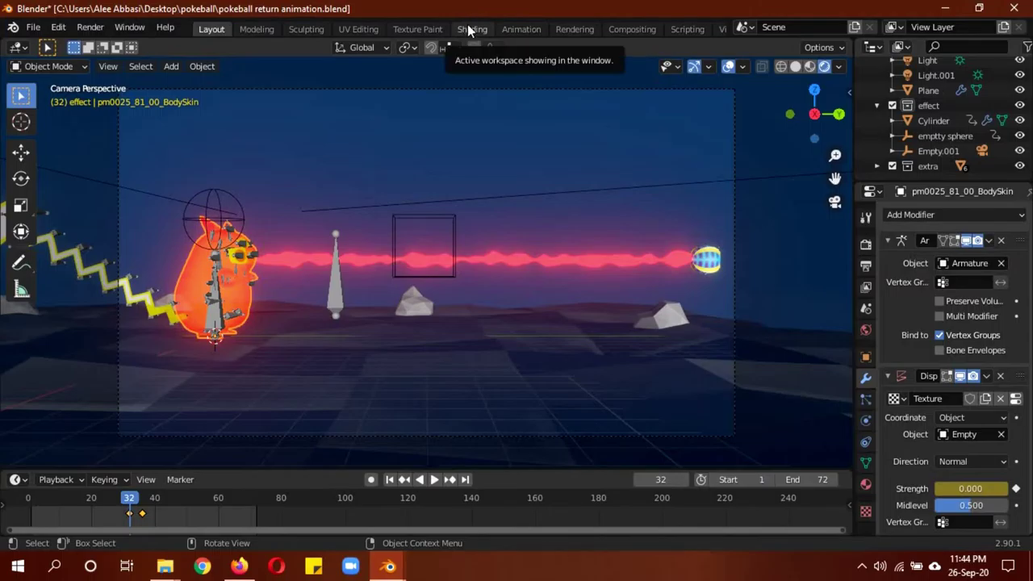
Step: Select Pikachu's armature and settle the timeline on frame 32
click(137, 282)
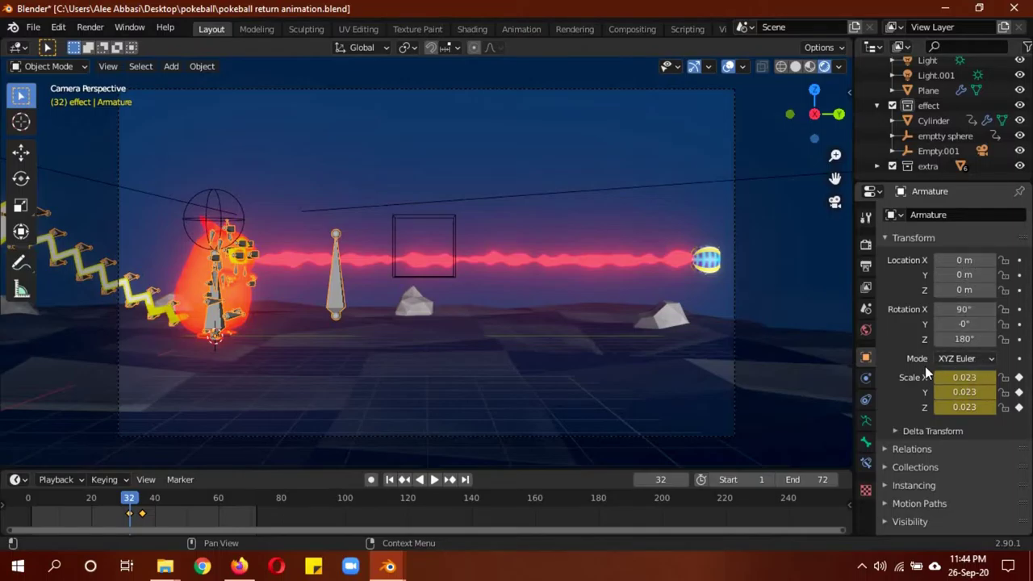
key(space)
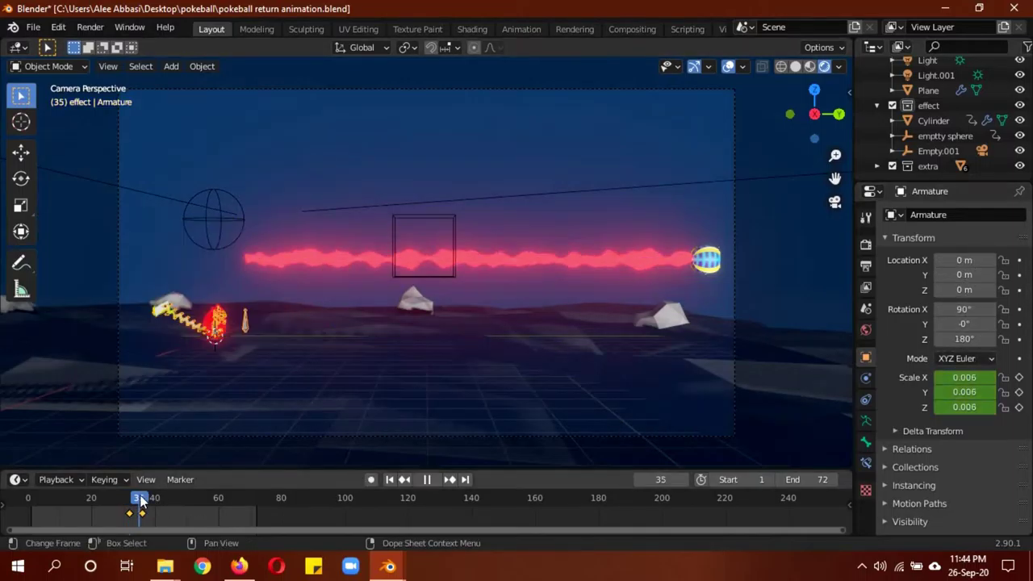
drag(142, 498, 129, 499)
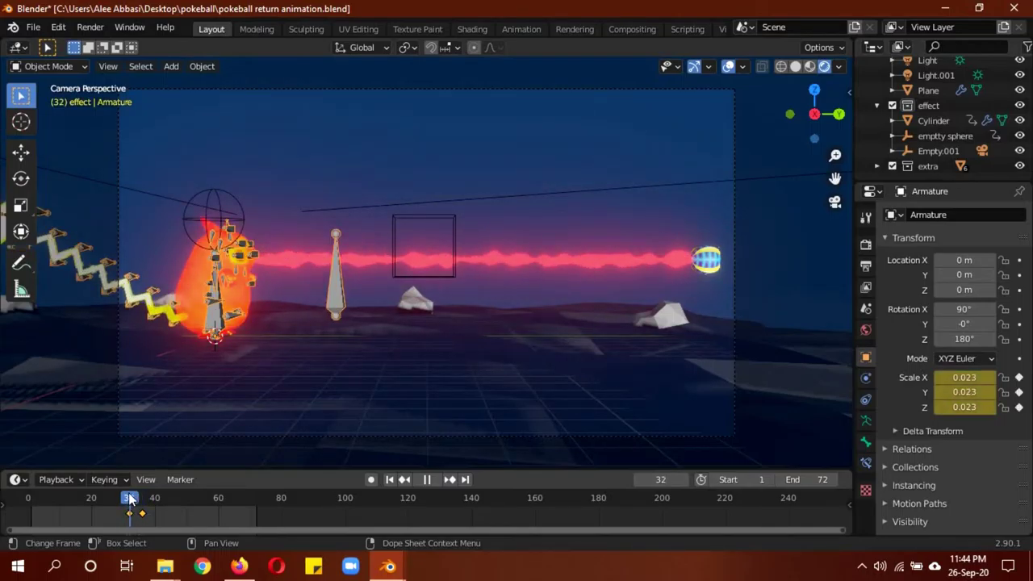
mouse_move(130, 498)
mouse_down()
mouse_move(143, 501)
mouse_move(126, 505)
mouse_up()
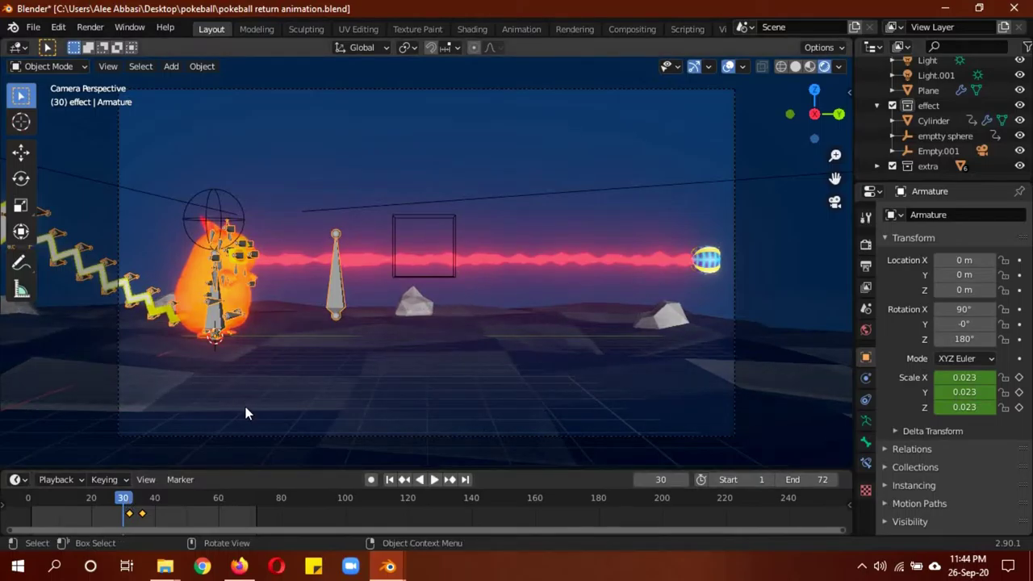
drag(125, 504, 132, 502)
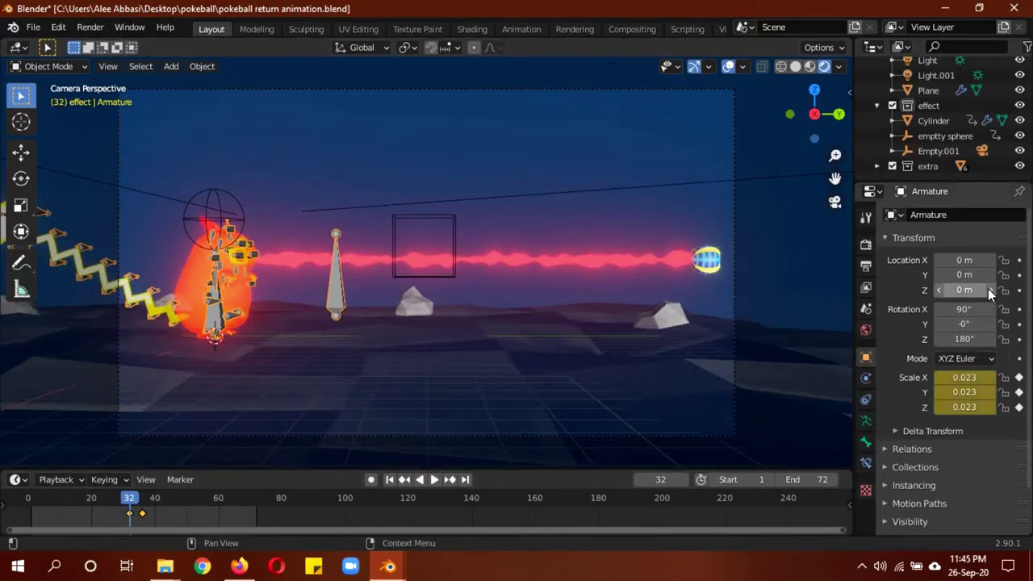
Step: Key the armature's location at frame 32, then move it to Y 1.0496 m, Z 2.599 m at frame 36
key(i)
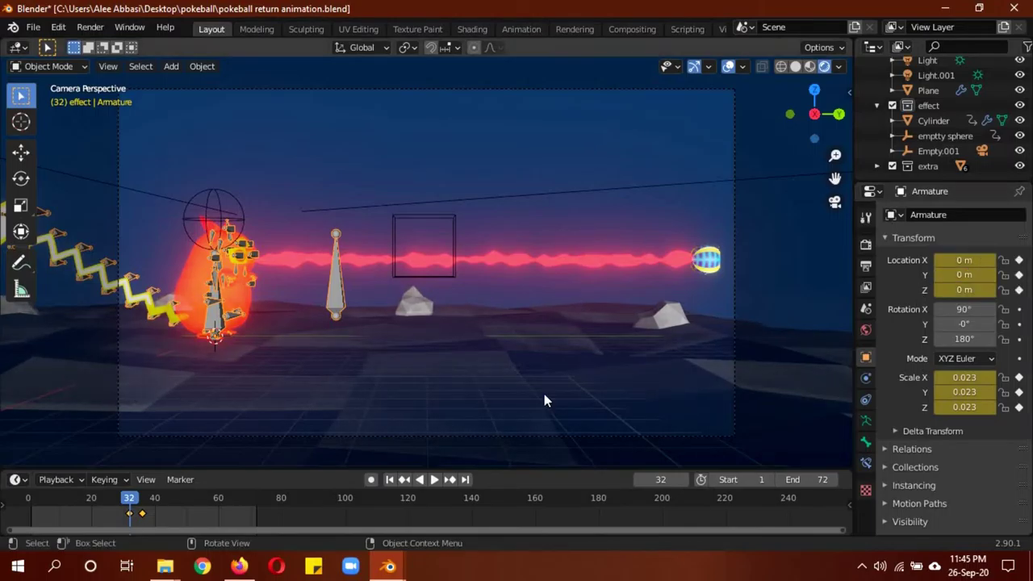
drag(131, 502, 142, 501)
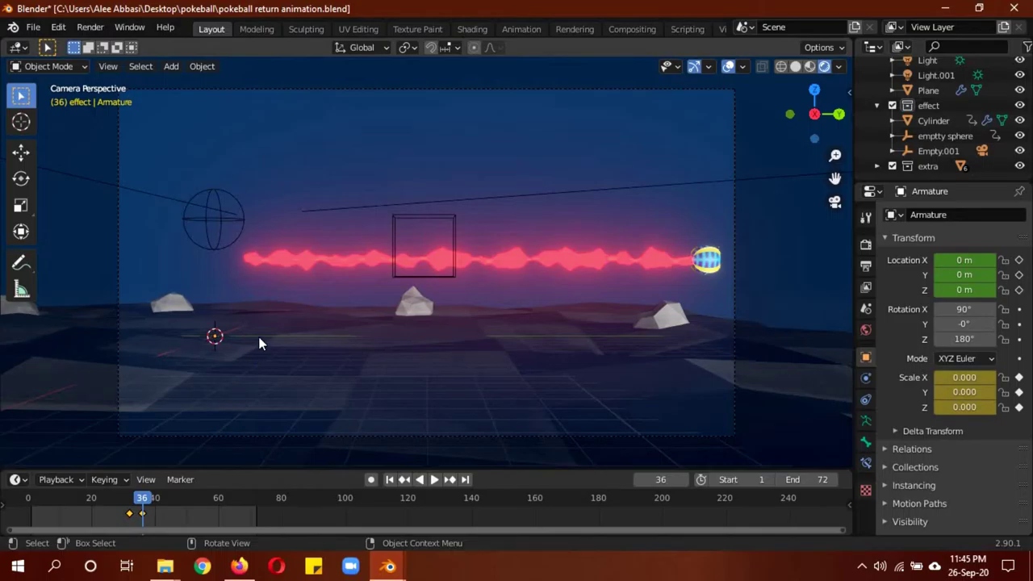
key(g)
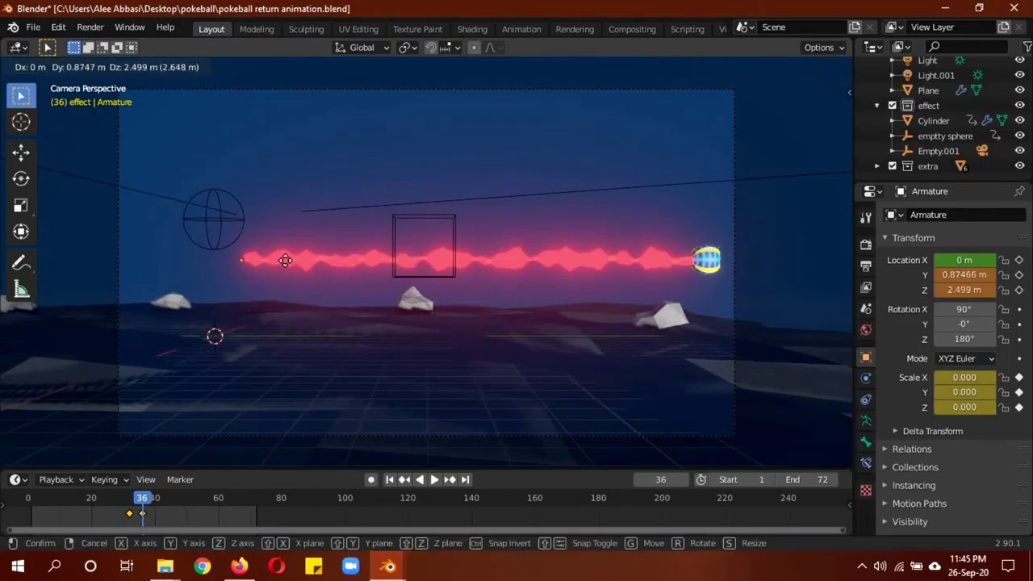
click(291, 258)
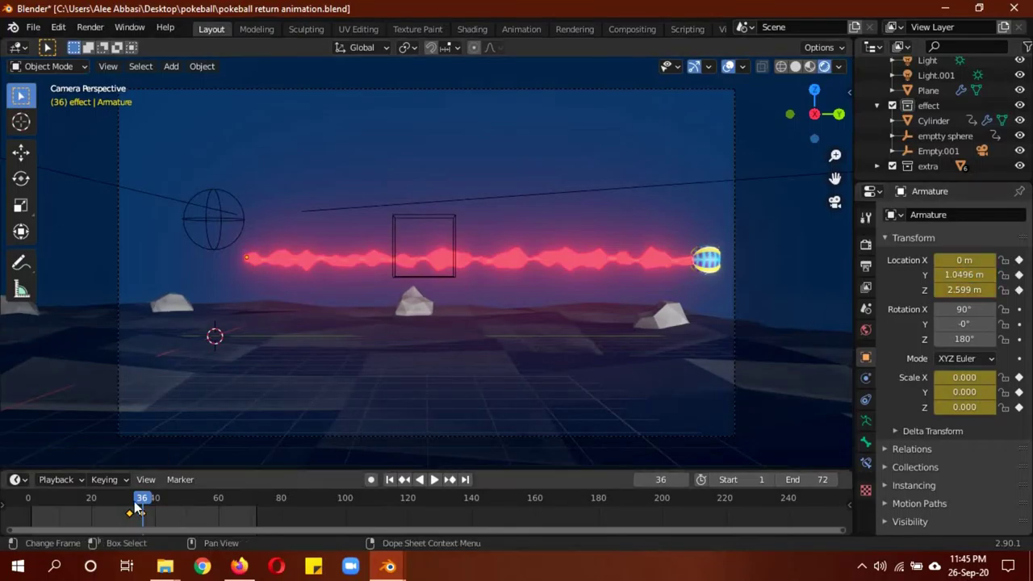
Step: Play the pull-back from frame 28 to review Pikachu following the beam
click(103, 496)
key(space)
key(Escape)
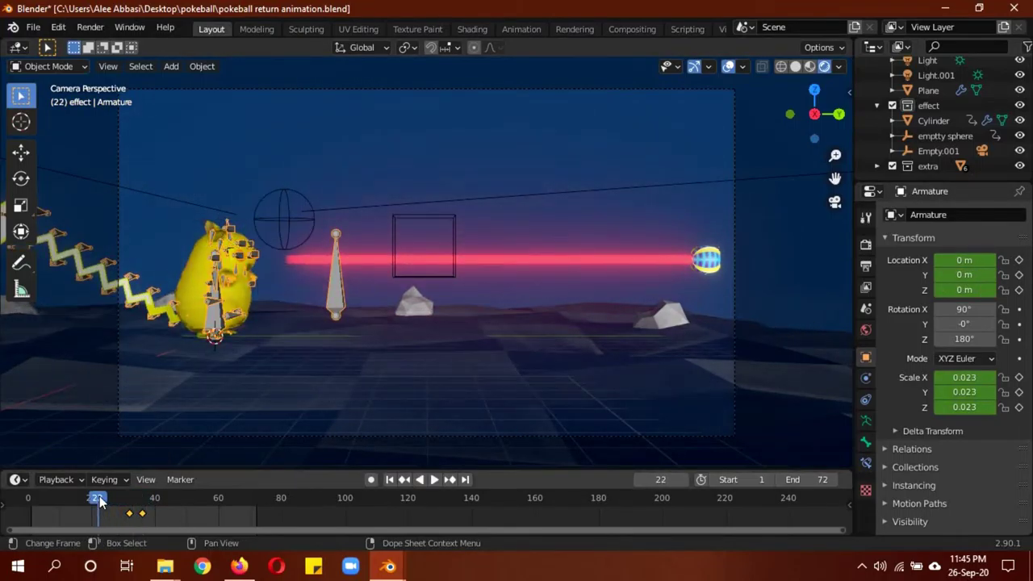
click(433, 480)
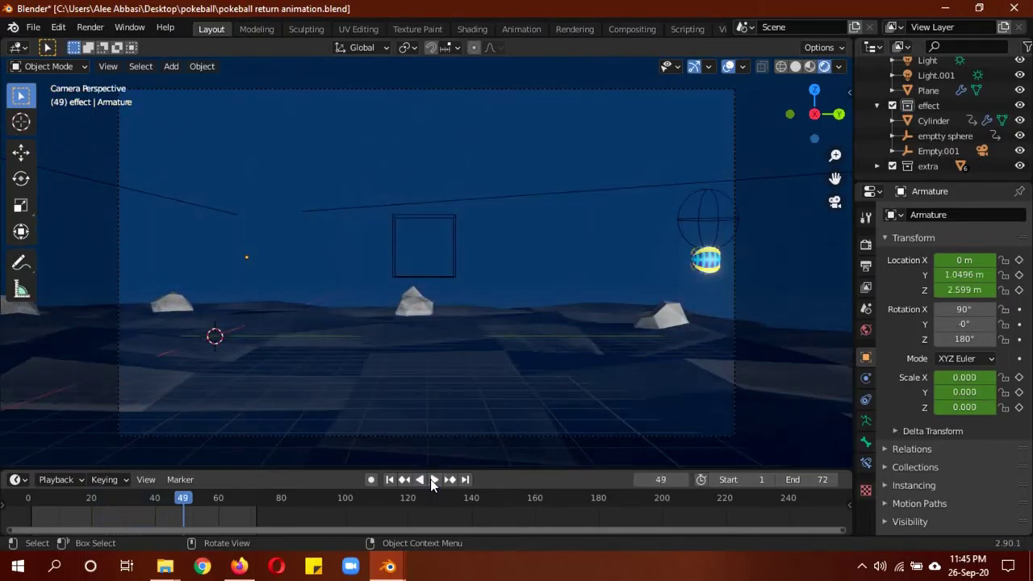
drag(184, 502, 129, 502)
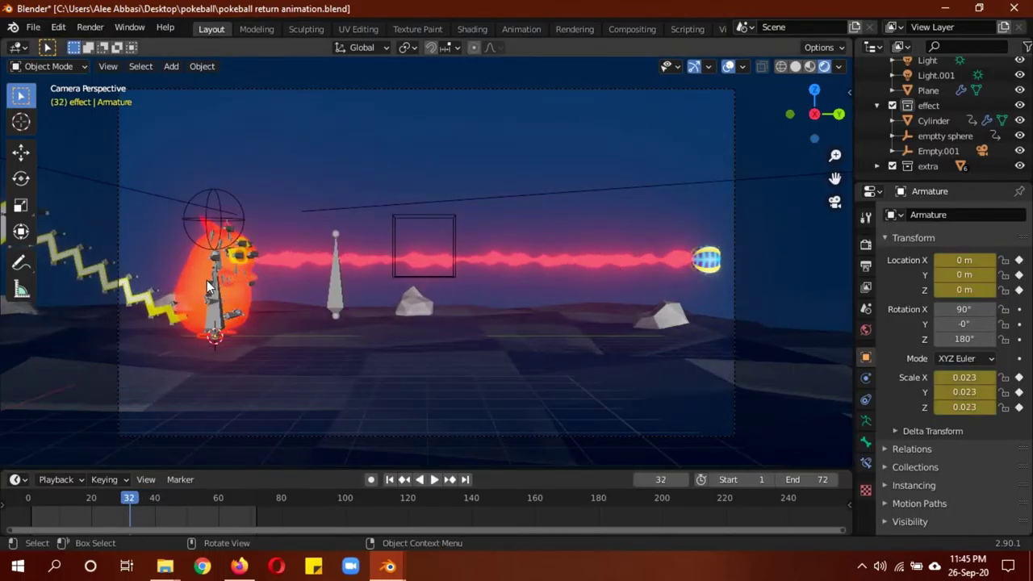
Step: Bring up Pikachu's body material nodes and move the Mix Shader node lower
click(185, 286)
click(464, 30)
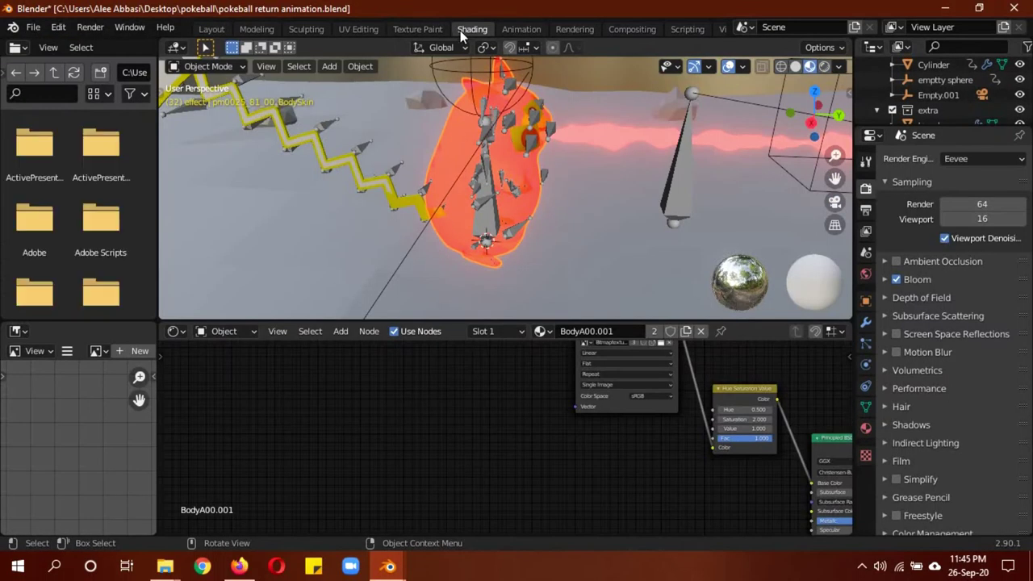
middle_drag(549, 401, 242, 420)
scroll(737, 444, down, 2)
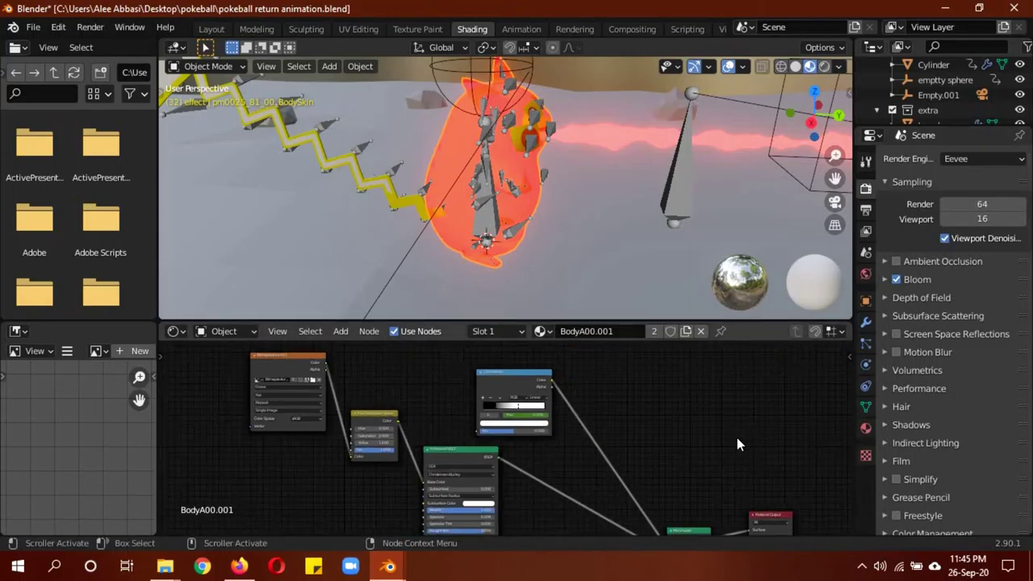
scroll(737, 444, down, 1)
middle_drag(658, 445, 648, 505)
scroll(639, 488, up, 2)
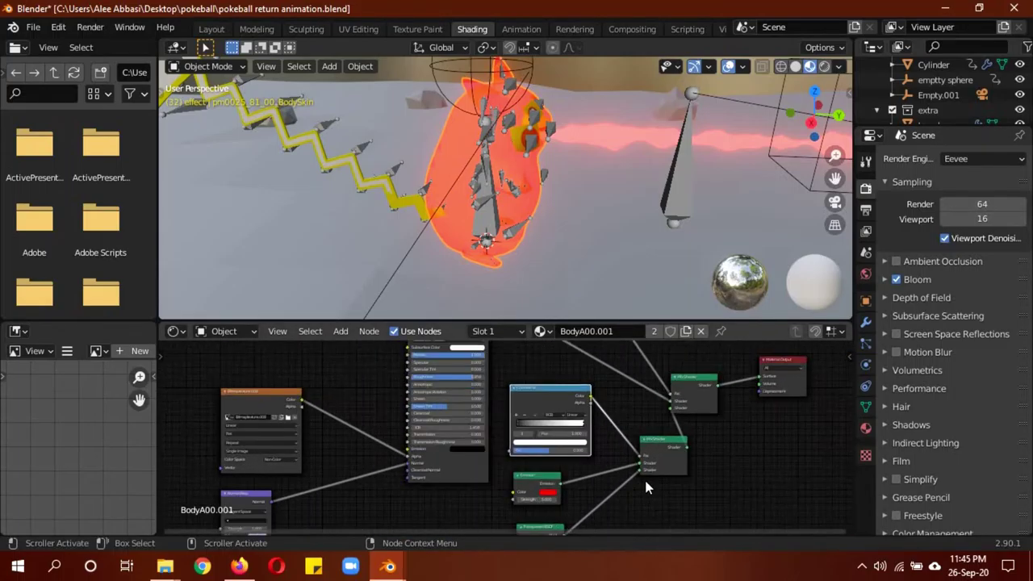
scroll(643, 485, up, 2)
drag(707, 461, 716, 534)
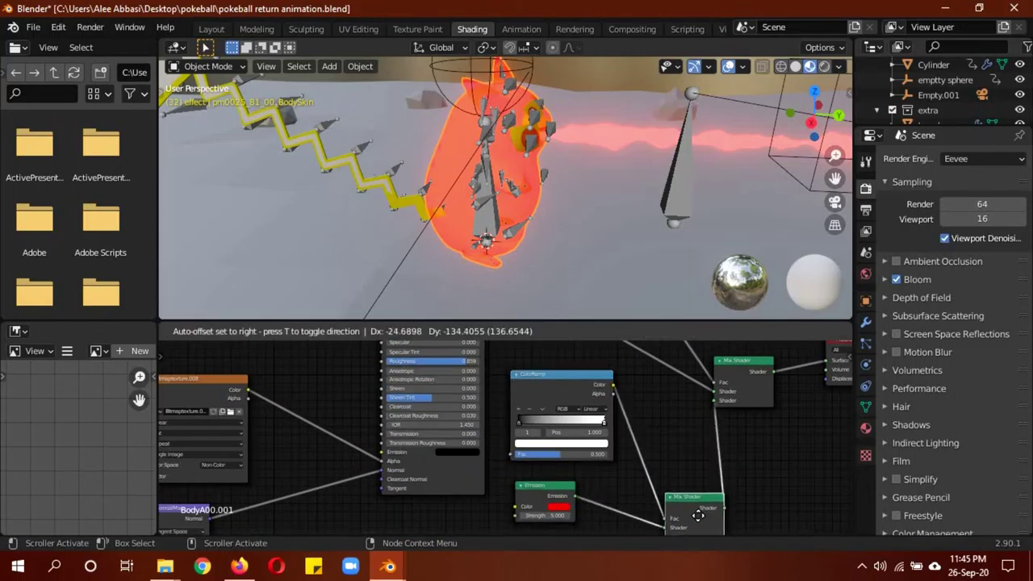
Step: Add an Add Shader node to the tree via the 'add' search
key(shift+a)
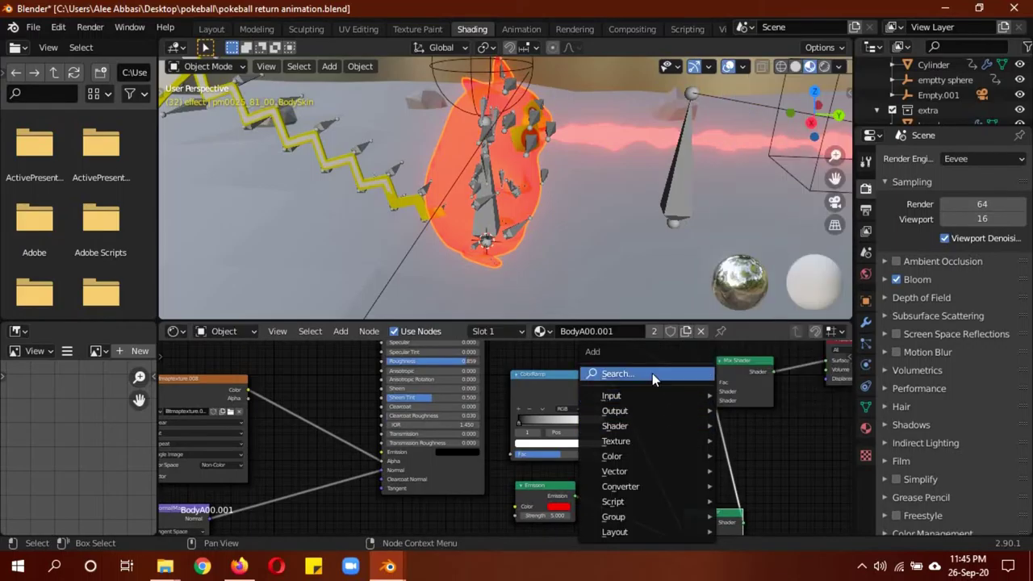
click(652, 373)
text(add)
click(680, 392)
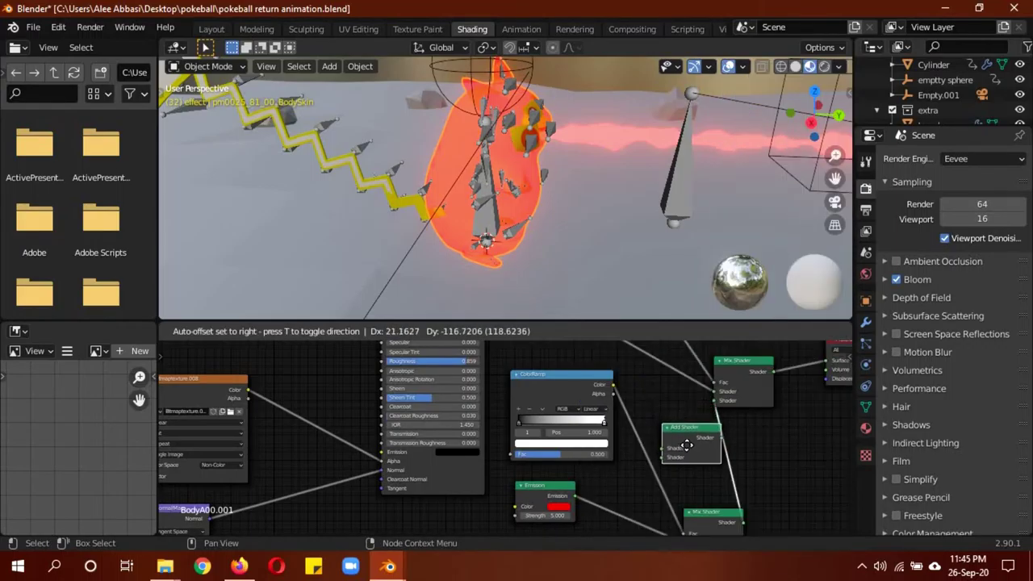
click(664, 472)
Step: Link Emission and Transparent BSDF into the Add Shader and feed it into the Mix Shader
drag(573, 496, 657, 453)
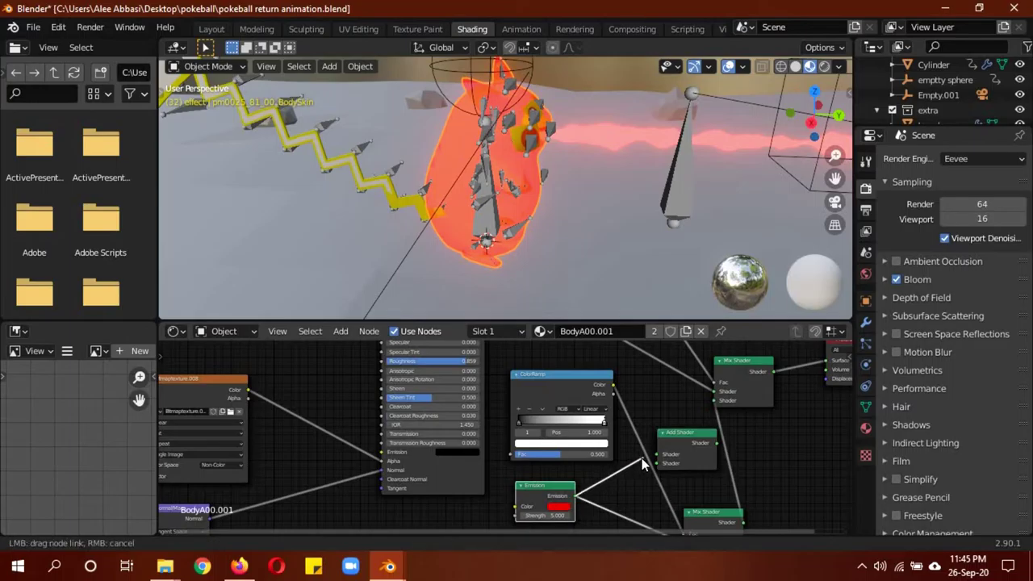
middle_drag(646, 530, 607, 438)
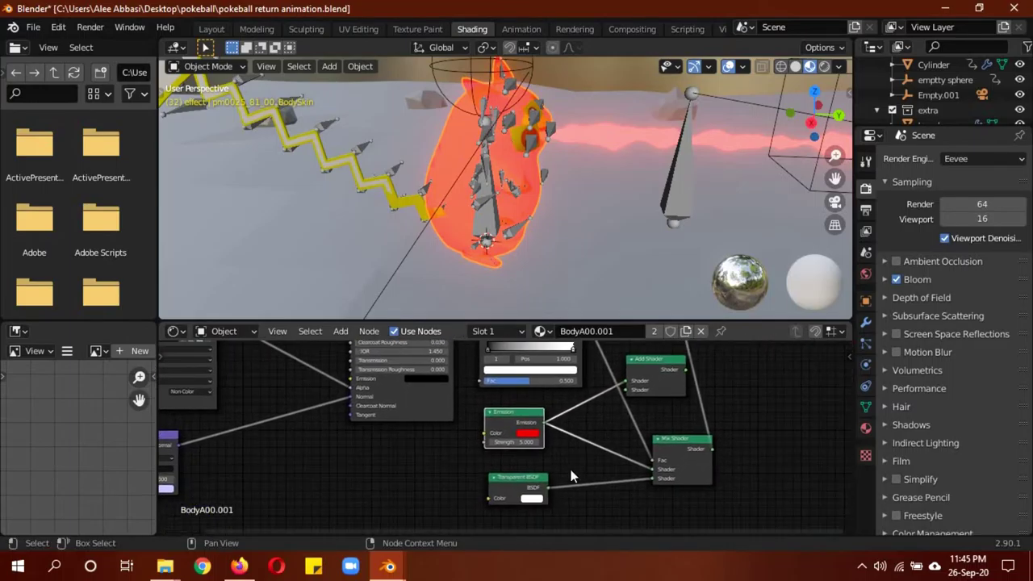
drag(548, 484, 626, 391)
middle_drag(626, 391, 652, 462)
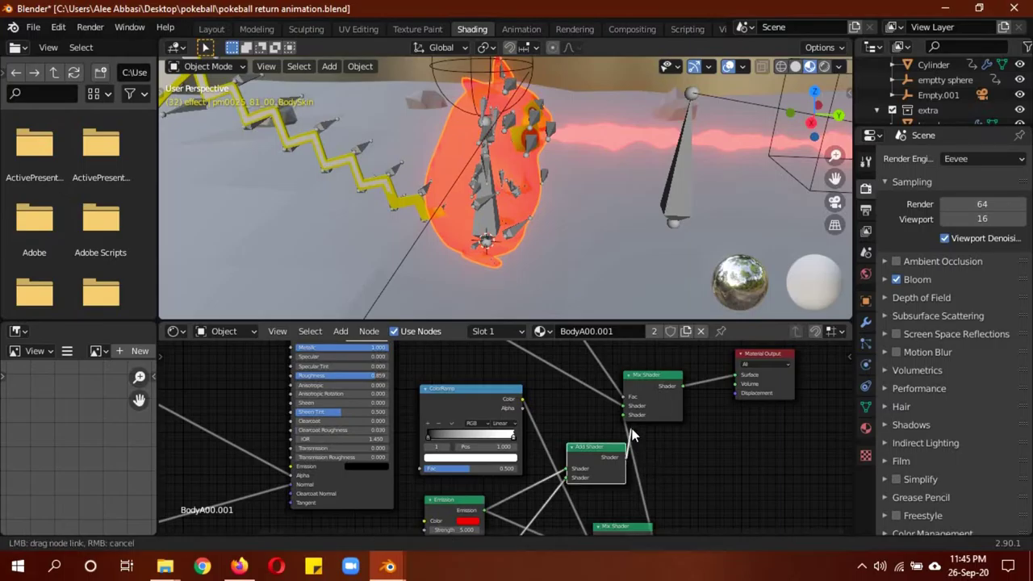
drag(625, 458, 625, 413)
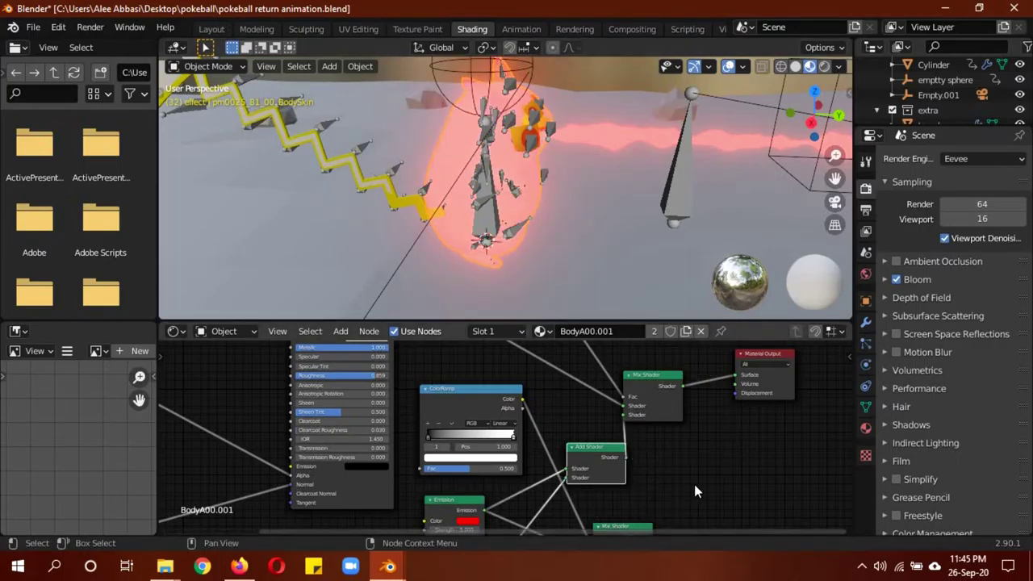
mouse_move(694, 482)
middle_down()
mouse_move(678, 399)
mouse_move(662, 495)
middle_up()
Step: Slide Pikachu's ColorRamp stop to 0.768 for orange and disconnect the Mix Shader's lower input
middle_drag(485, 376, 470, 394)
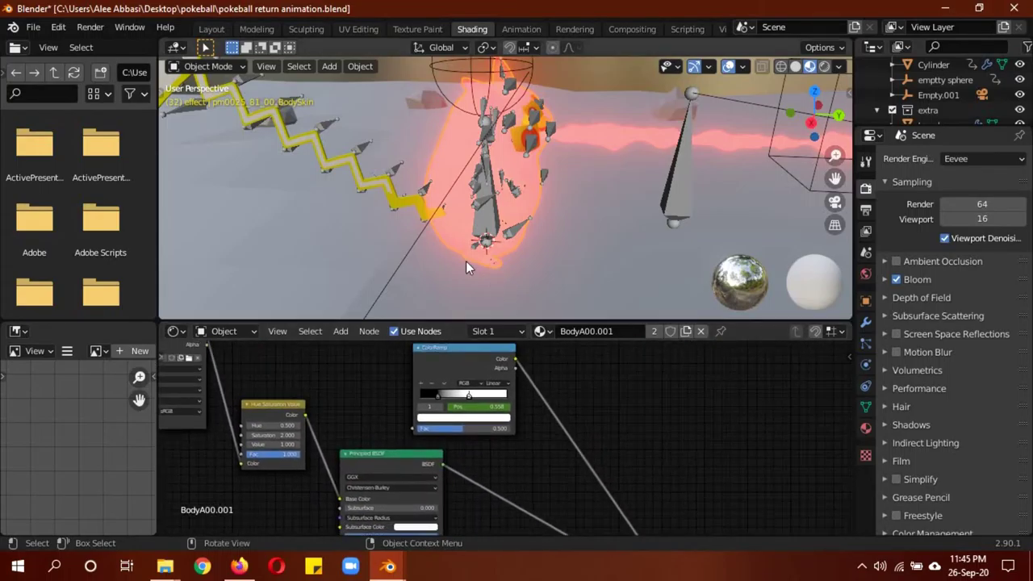
drag(470, 395, 515, 406)
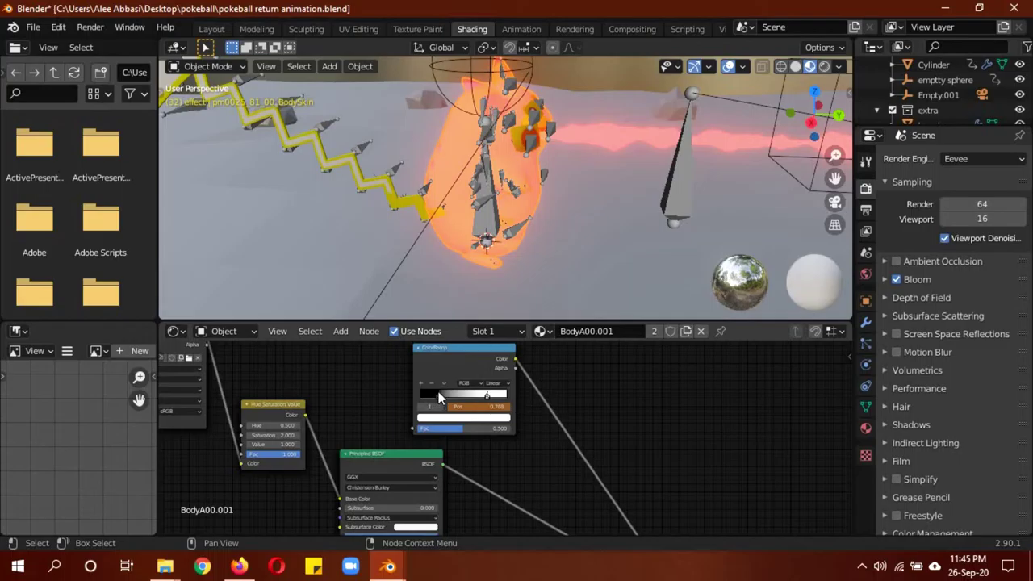
middle_drag(430, 401, 616, 417)
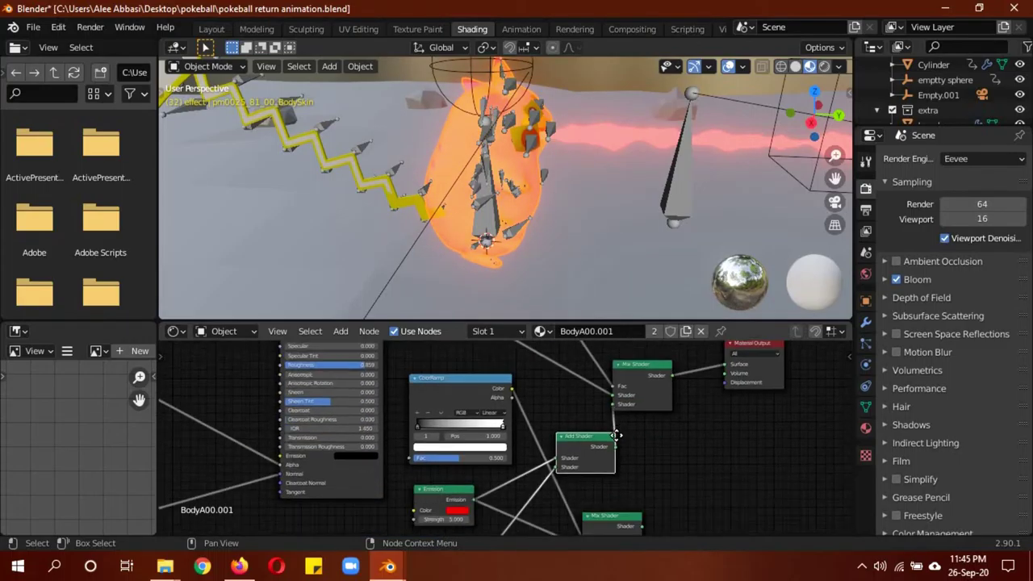
mouse_move(610, 390)
mouse_down()
mouse_move(613, 451)
mouse_move(613, 391)
mouse_up()
click(592, 438)
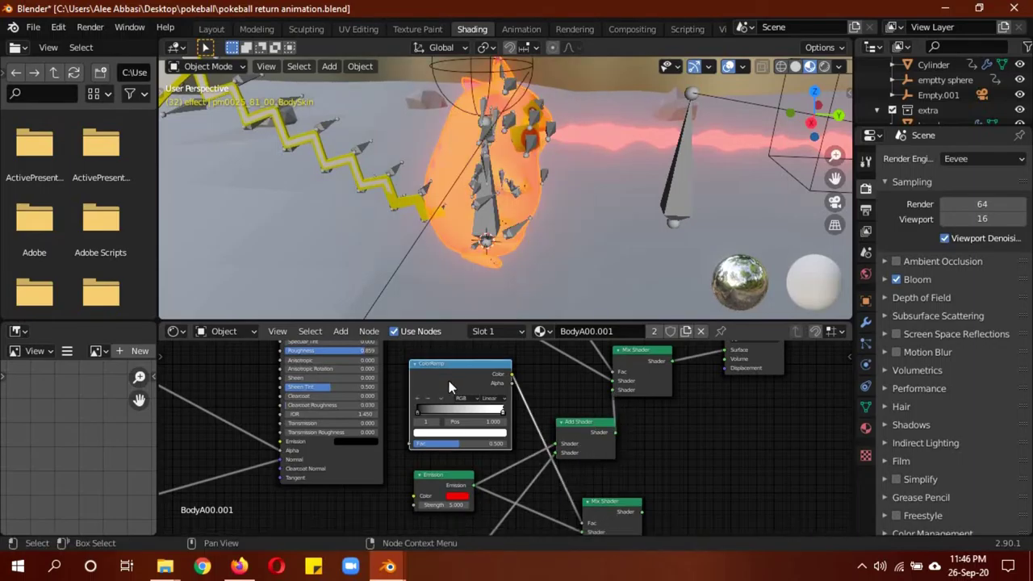
Step: Rearrange the shader nodes and delete the extra Mix Shader and ColorRamp nodes
drag(449, 381, 691, 480)
middle_drag(649, 431, 667, 347)
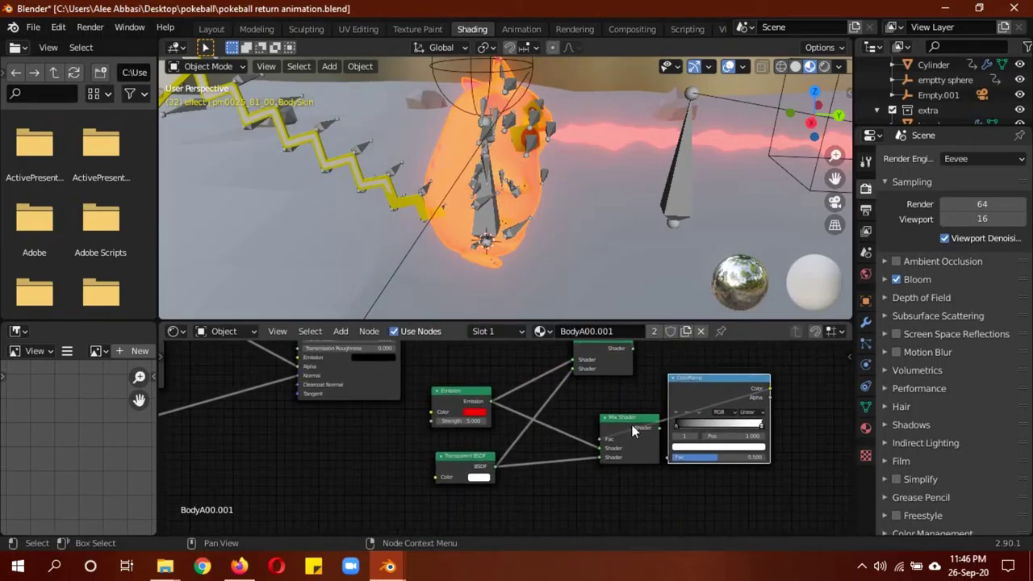
drag(634, 432, 658, 490)
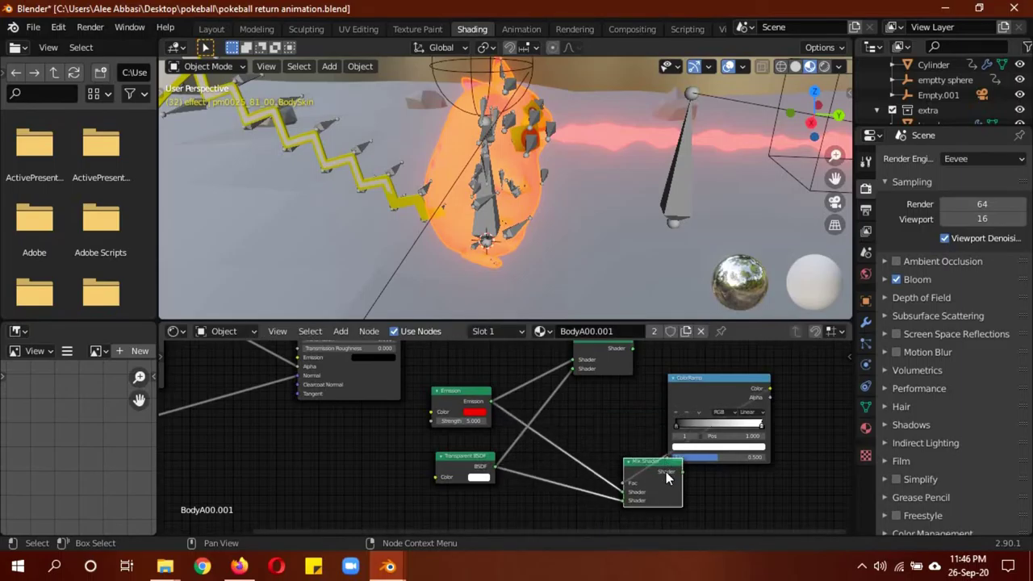
key(x)
click(689, 396)
key(x)
middle_drag(642, 391, 646, 460)
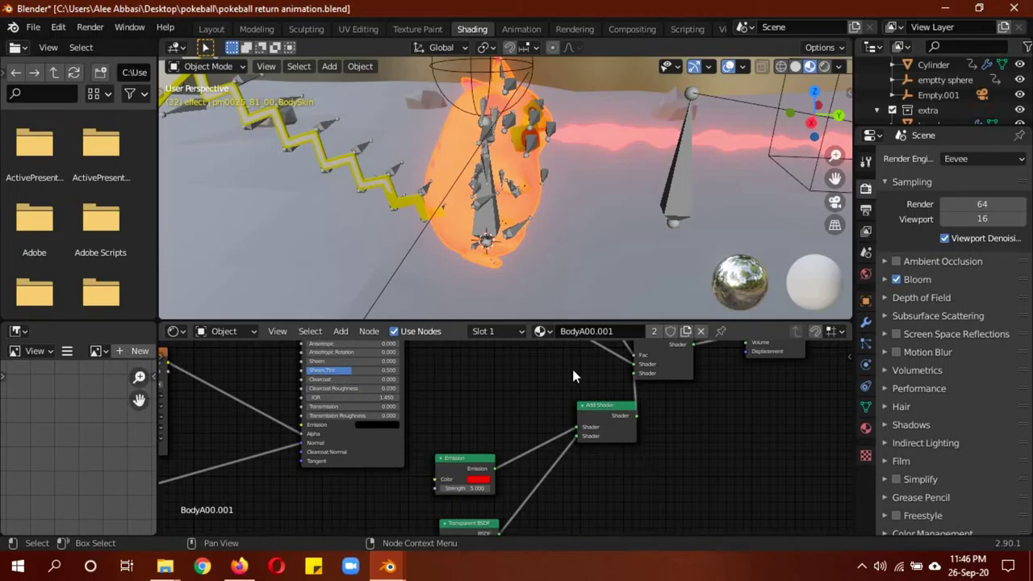
mouse_move(573, 376)
middle_down()
mouse_move(574, 474)
mouse_move(627, 545)
middle_up()
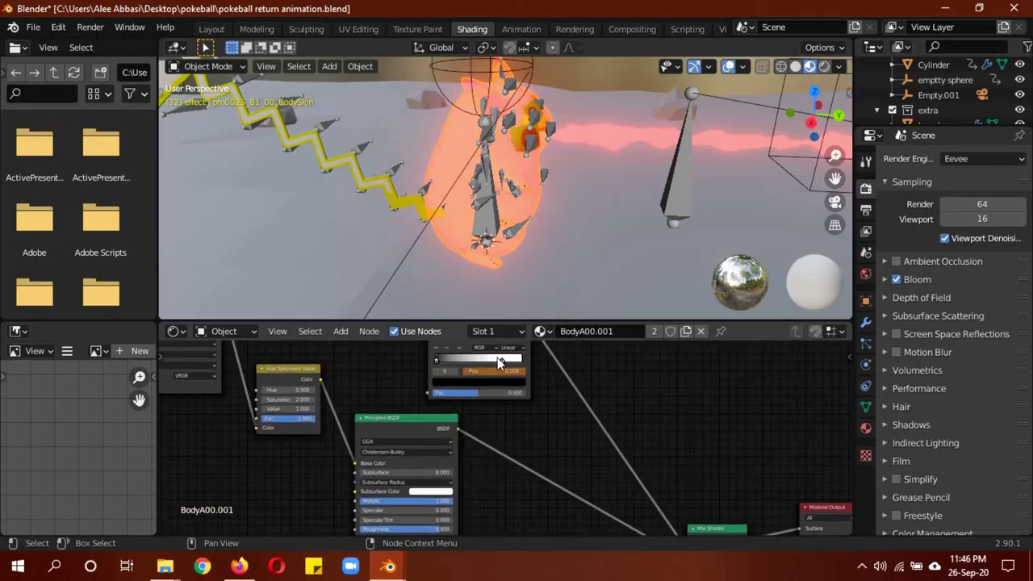
Step: Move the ColorRamp white stop to 0.277, push the other stop to the right end, and return to Layout
drag(500, 358, 460, 359)
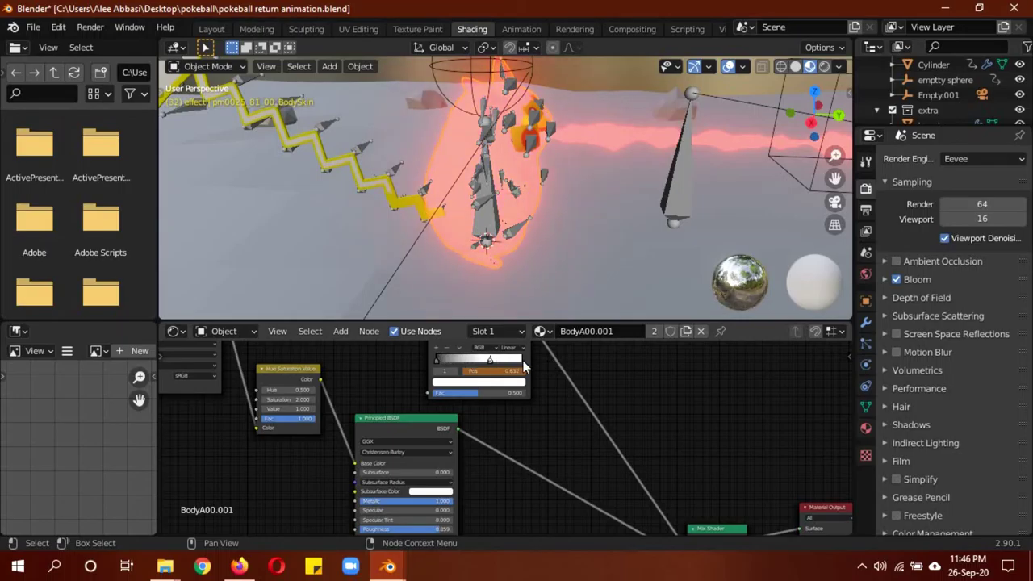
drag(523, 367, 653, 365)
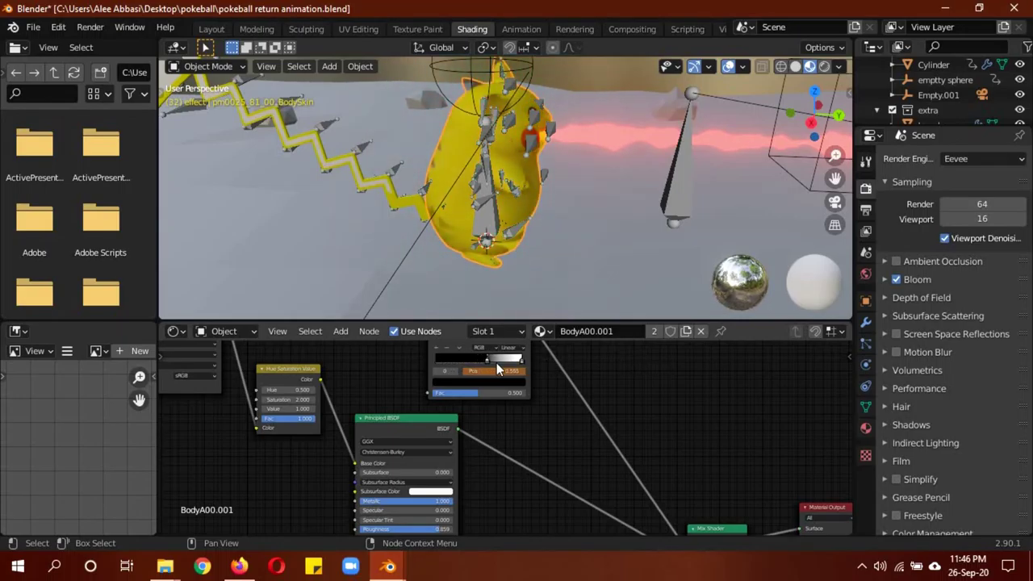
click(218, 31)
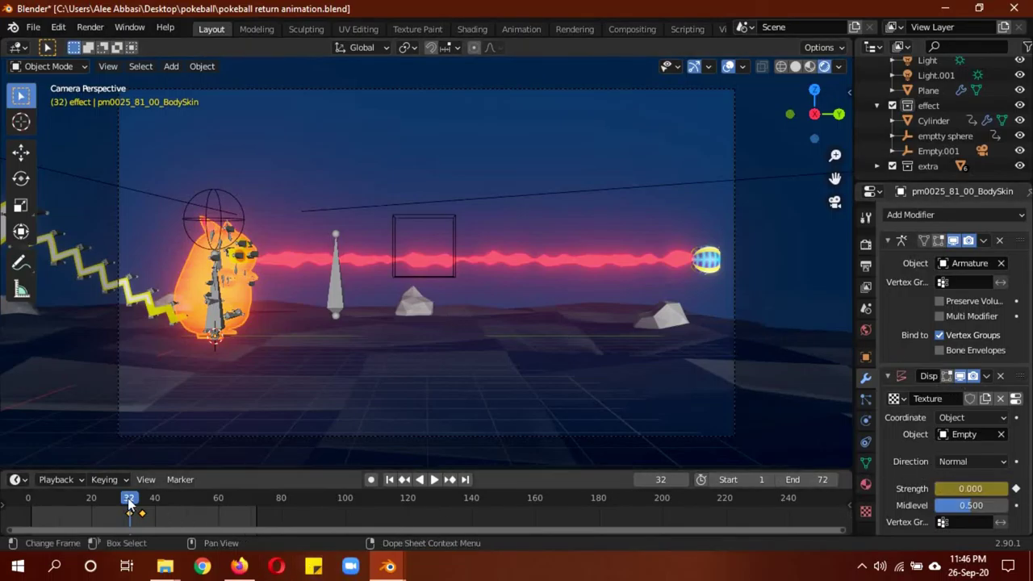
Step: Play and pause the beam-return animation several times, stopping at frame 43, then rewind to frame 0
key(space)
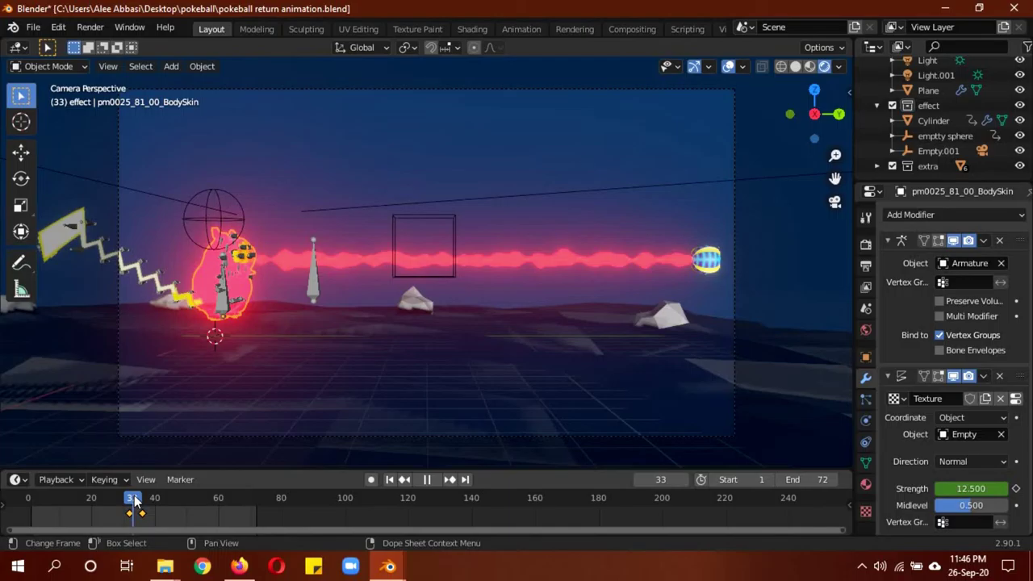
key(space)
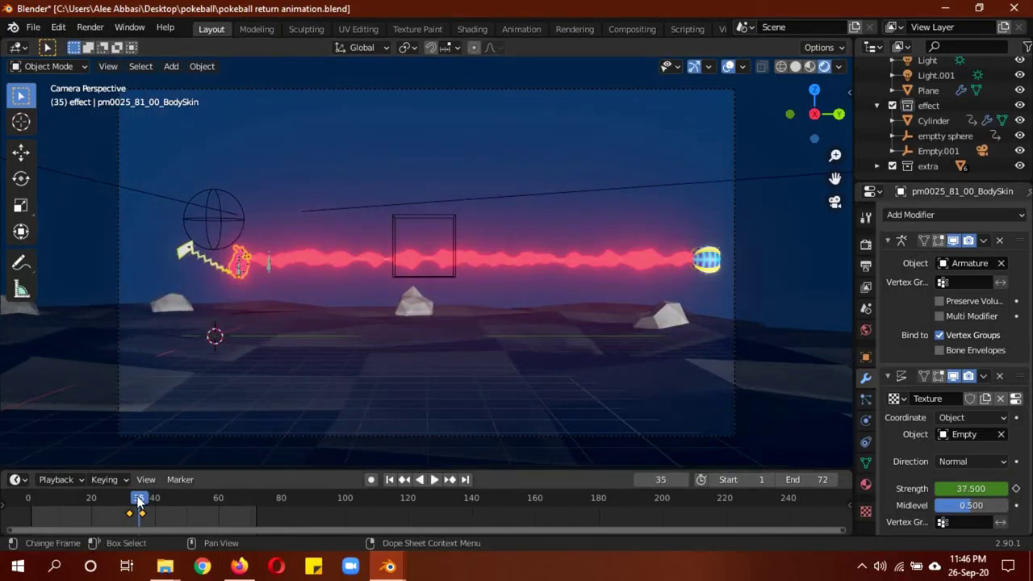
key(space)
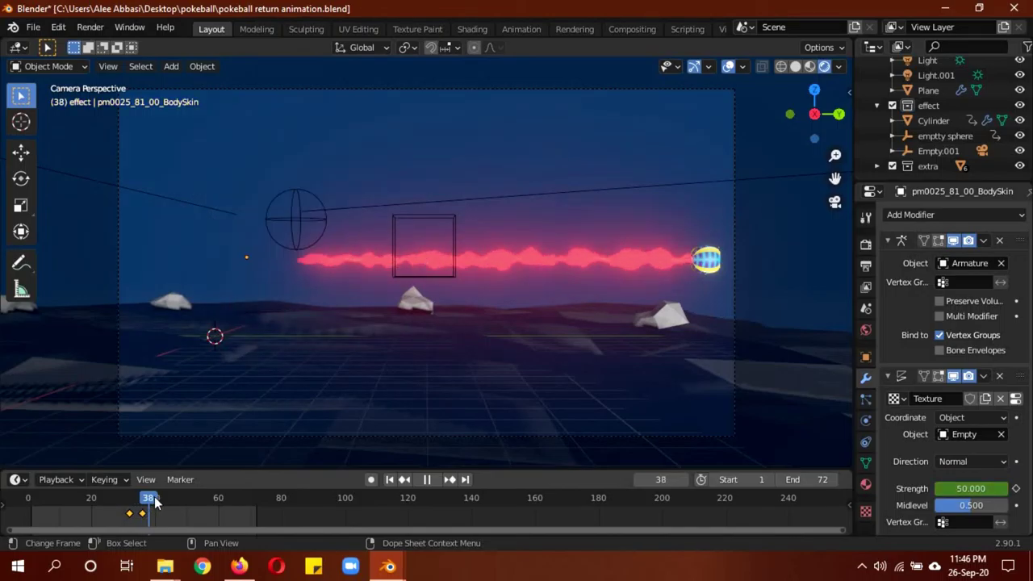
key(space)
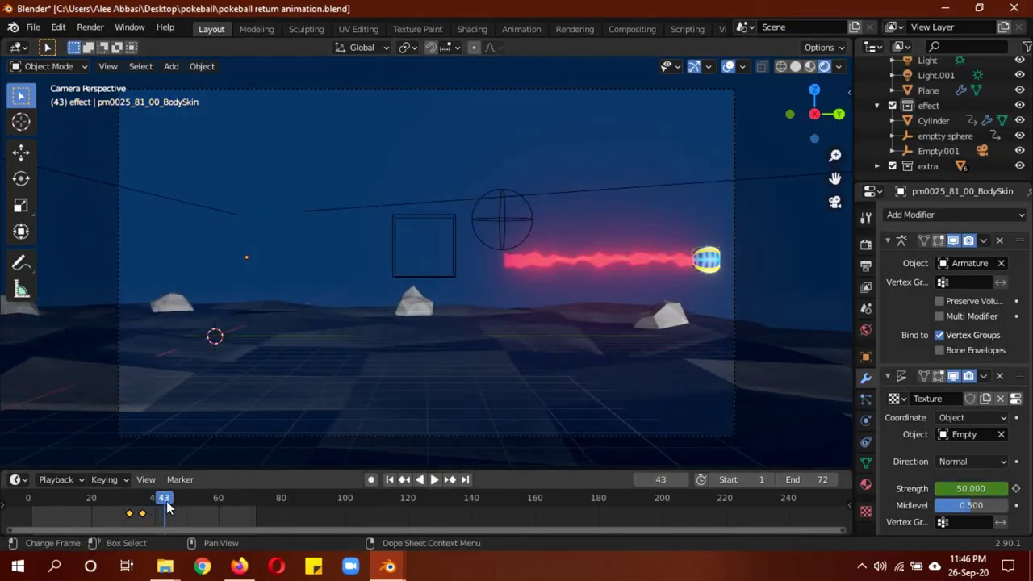
key(space)
drag(154, 507, 28, 504)
key(space)
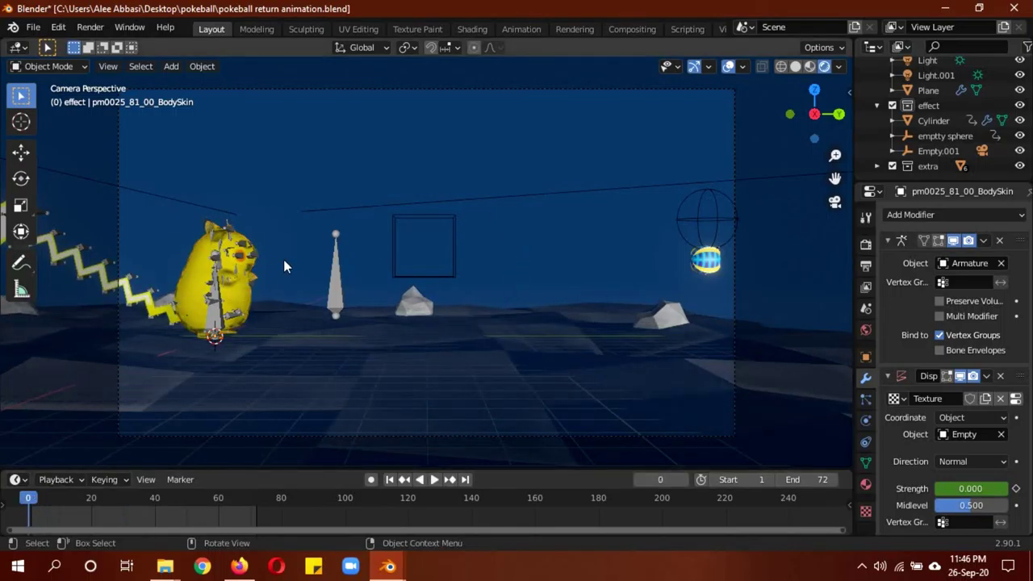
Step: With Pikachu selected, play the return animation and scrub frames 31 to 40 to check the glow
click(216, 301)
key(space)
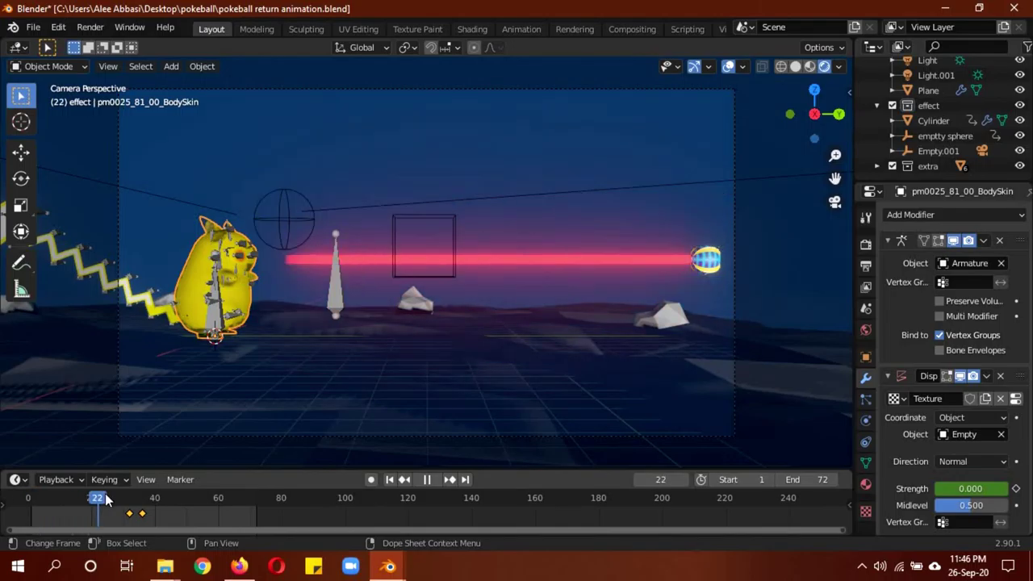
drag(105, 499, 142, 501)
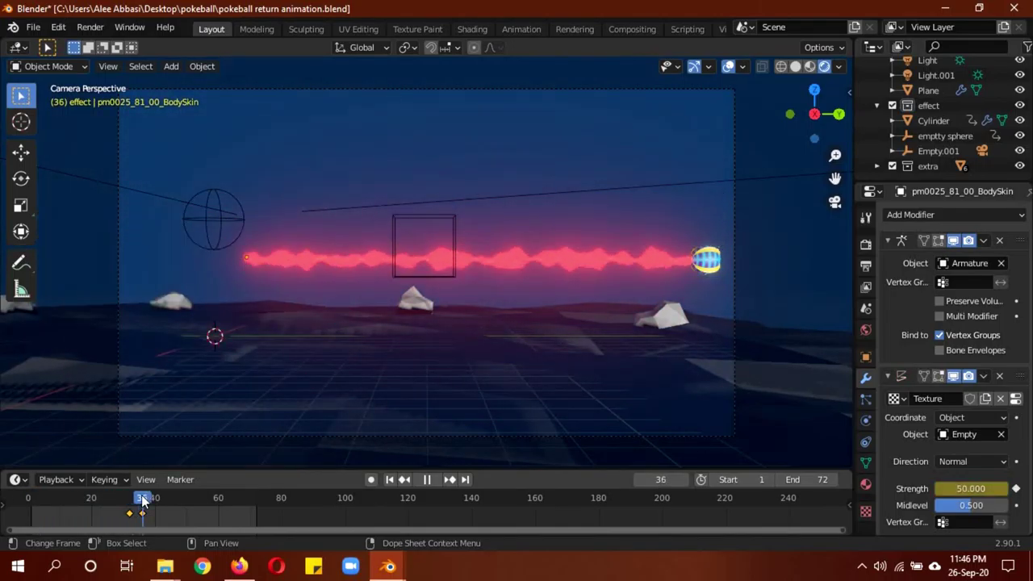
key(space)
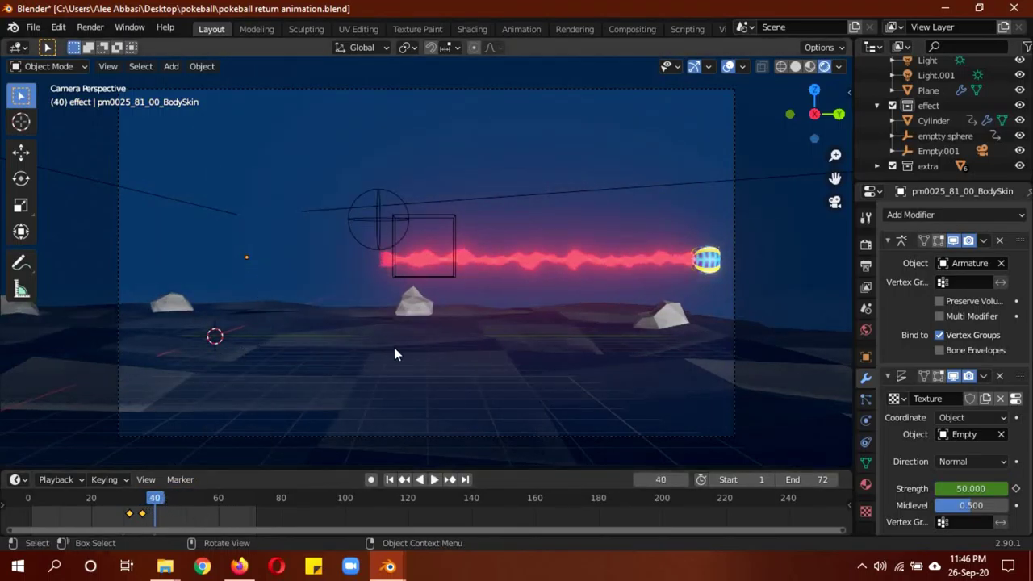
mouse_move(157, 501)
mouse_down()
mouse_move(186, 501)
mouse_move(37, 499)
mouse_up()
Step: Switch to solid shading, rewind to frame 1, play briefly, and deselect Pikachu
key(z)
click(548, 192)
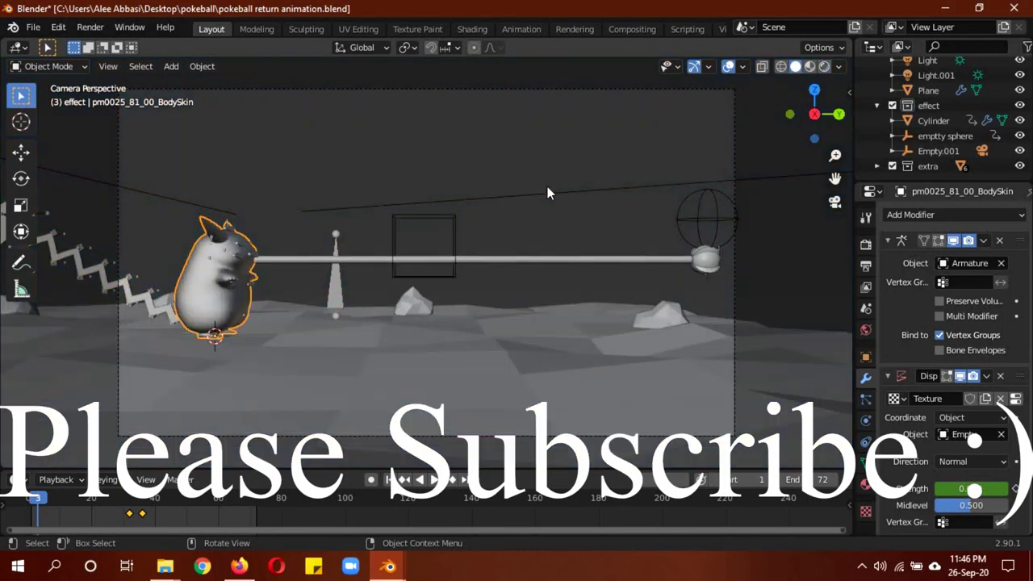
click(37, 502)
key(space)
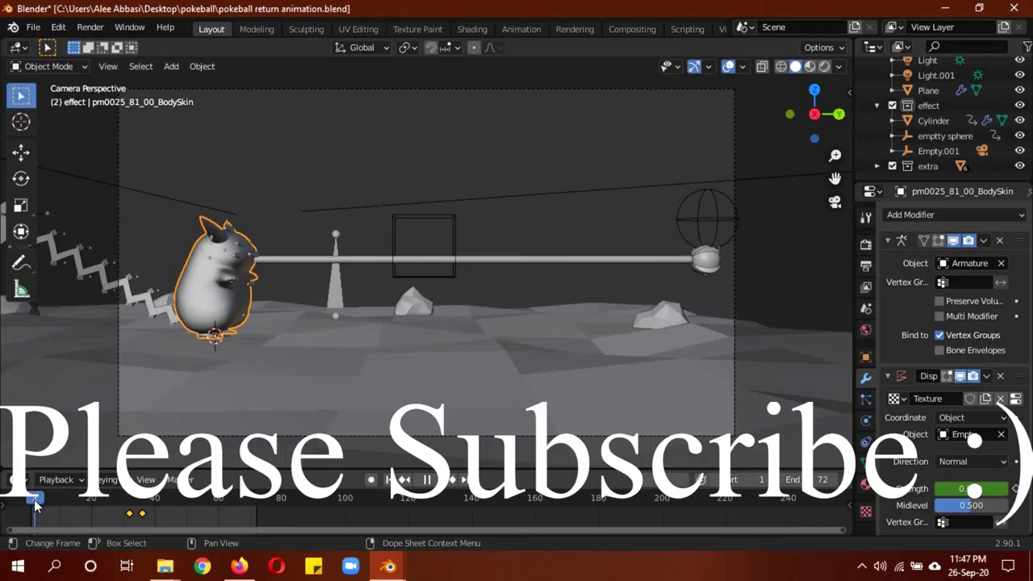
key(space)
click(521, 178)
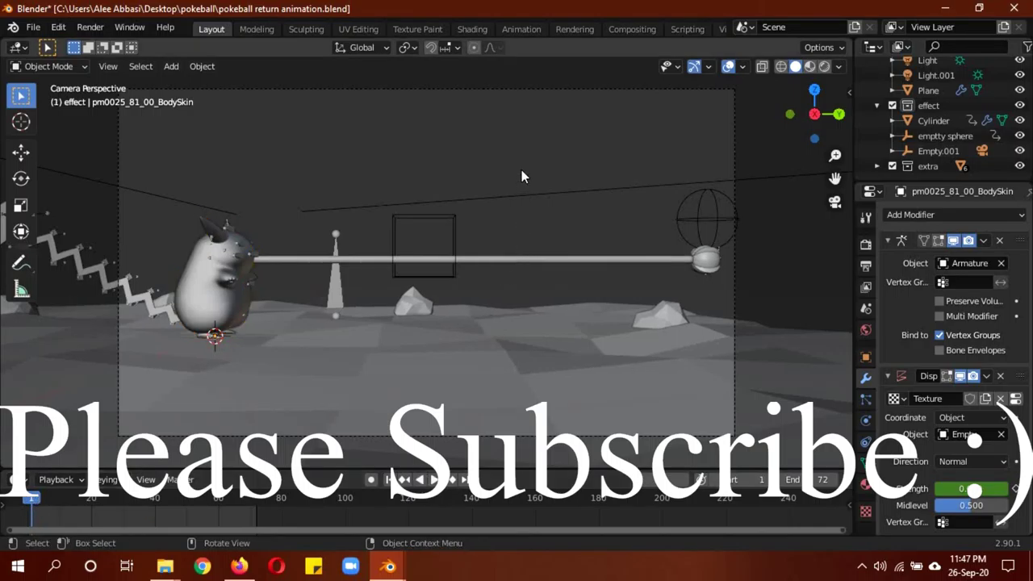